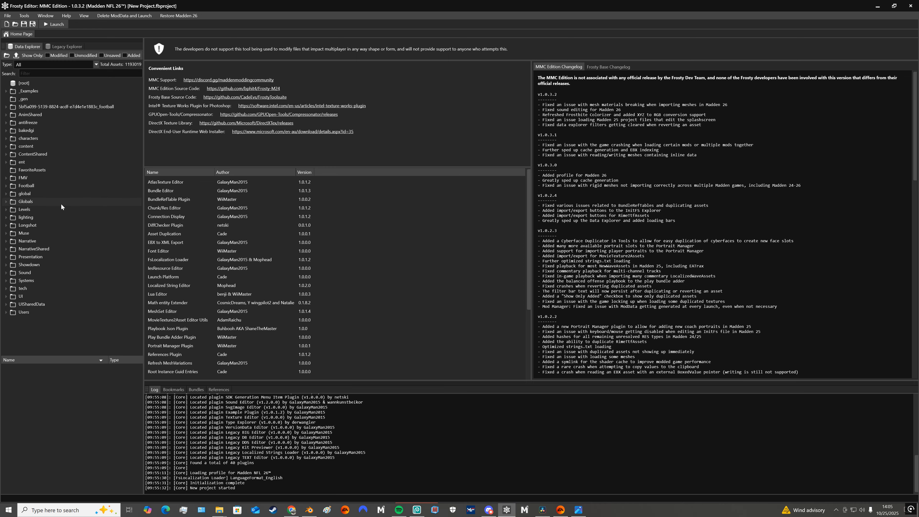
Expand the asset tree through content, characters, player, parts and uniforms to the NFL folder's team list
click(7, 147)
click(13, 170)
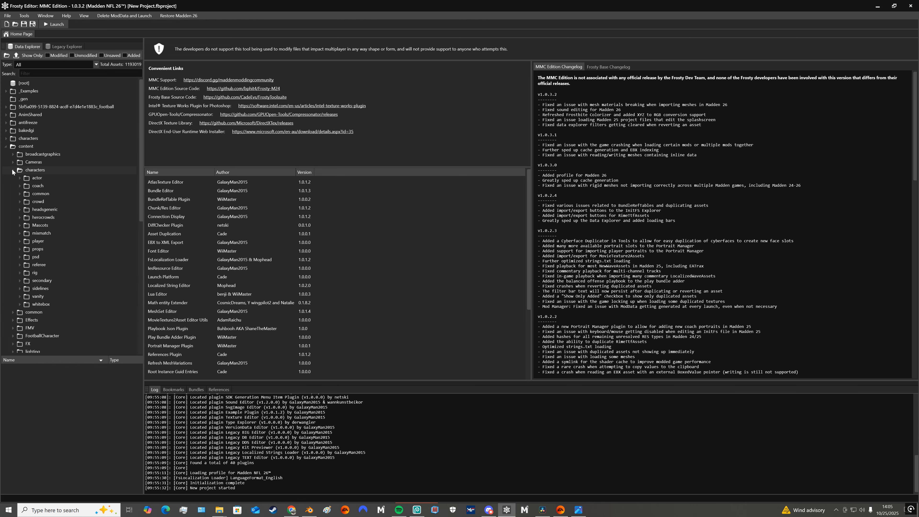
click(20, 241)
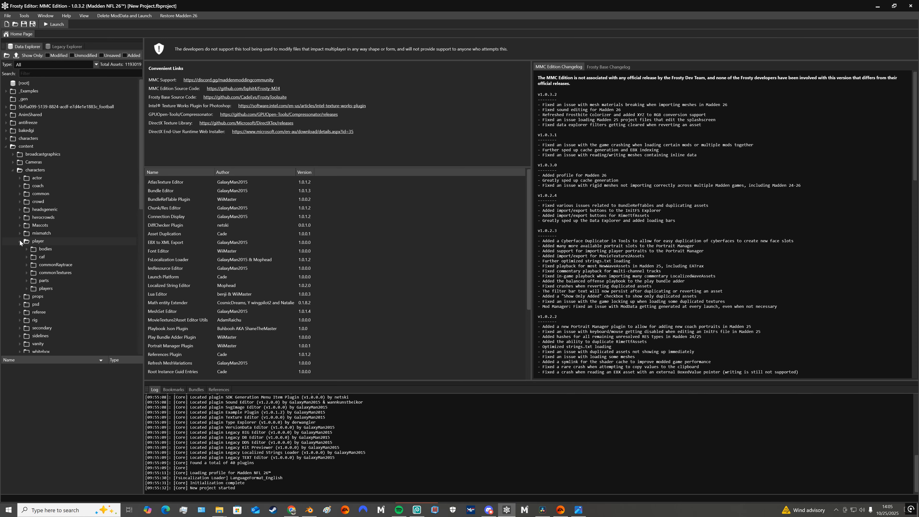
click(26, 281)
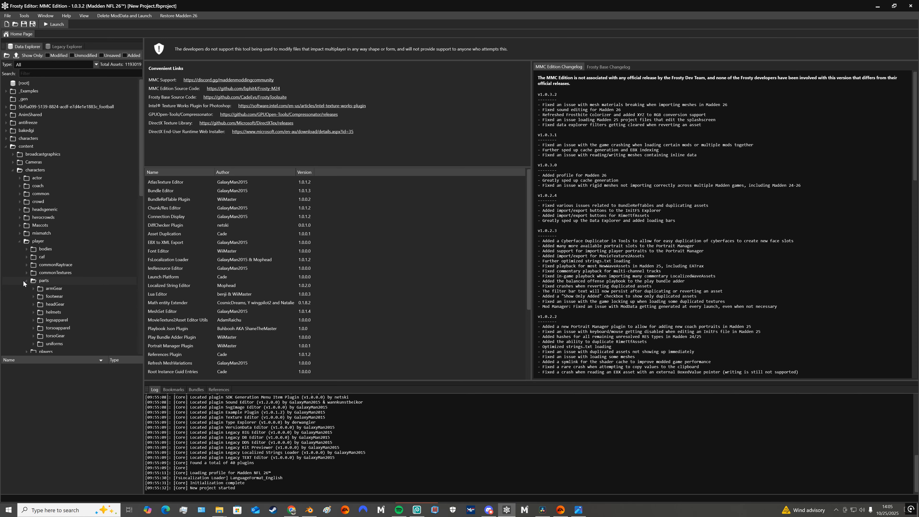
scroll(23, 281, down, 2)
click(33, 309)
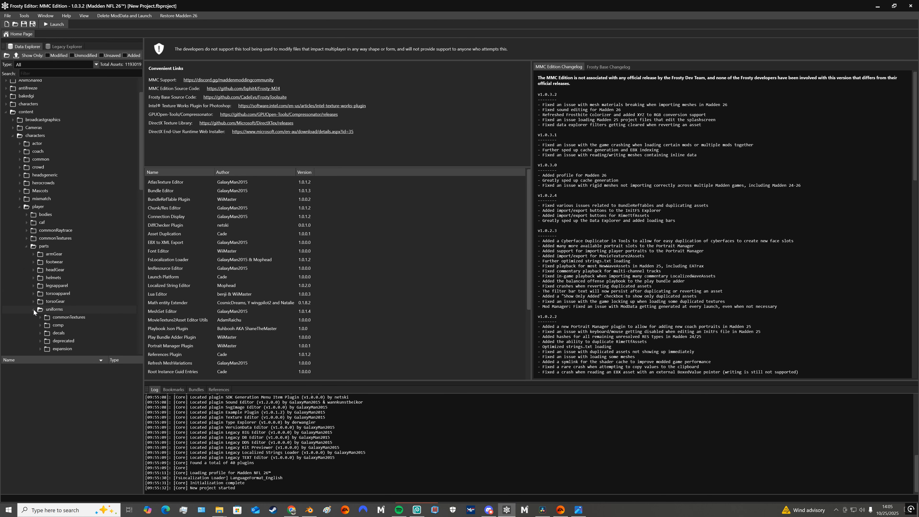
scroll(34, 310, down, 4)
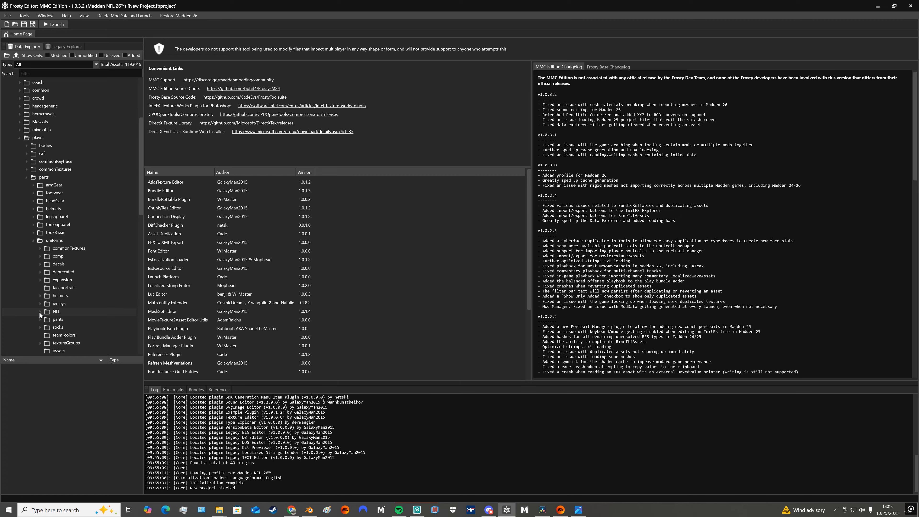
click(40, 312)
scroll(39, 311, down, 5)
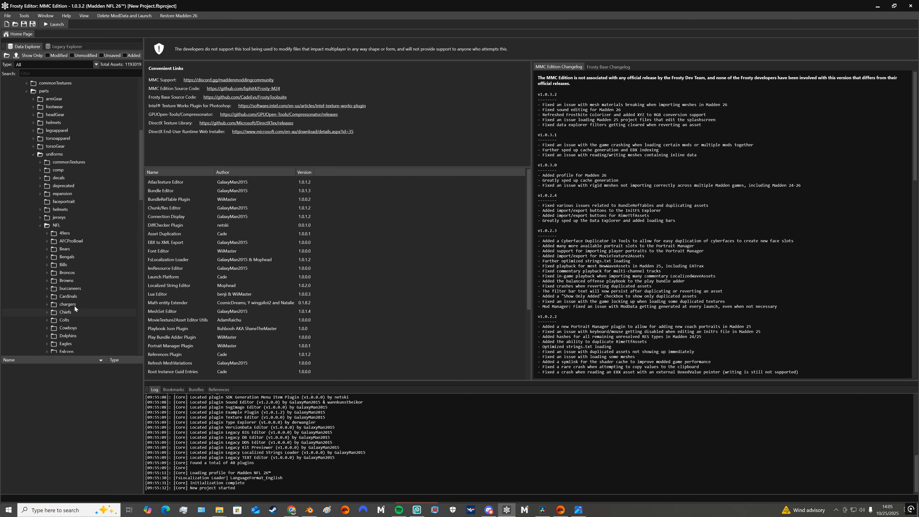
scroll(75, 261, down, 4)
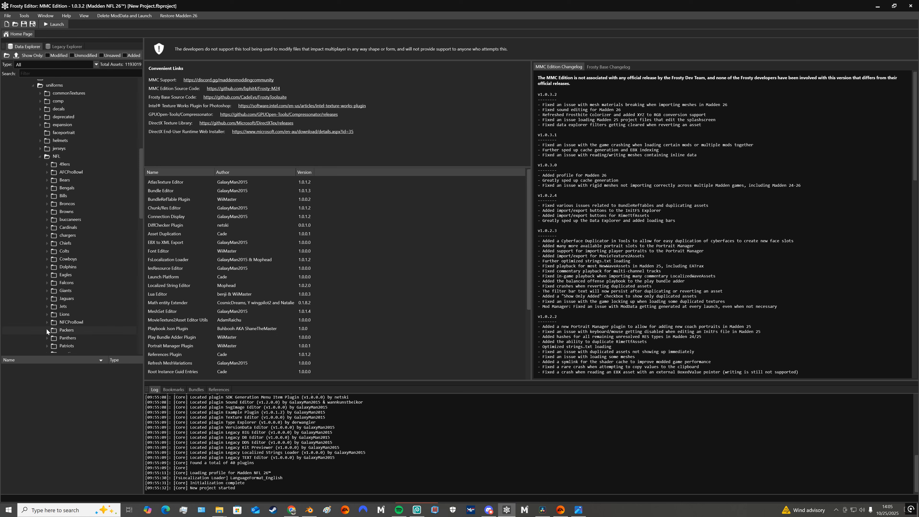
Expand the 49ers folder and look through the assets in its 2025 folder
click(47, 164)
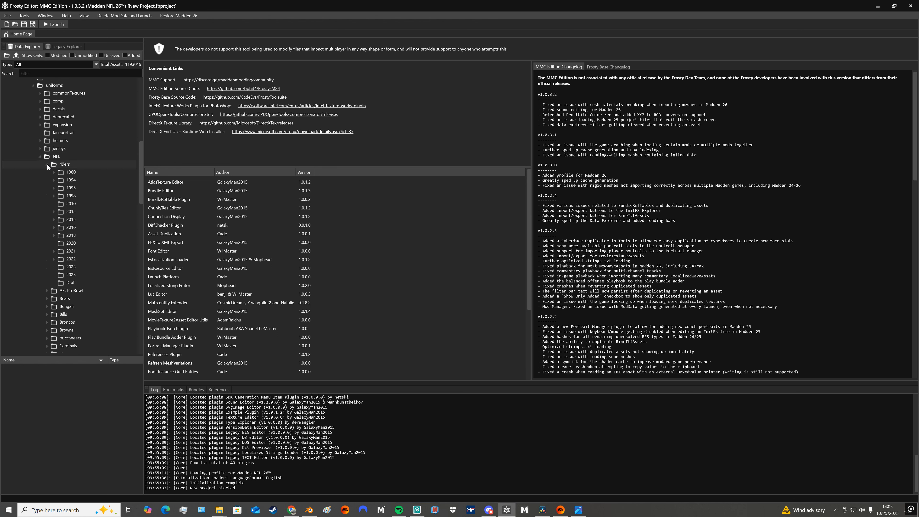
click(68, 278)
scroll(85, 433, down, 3)
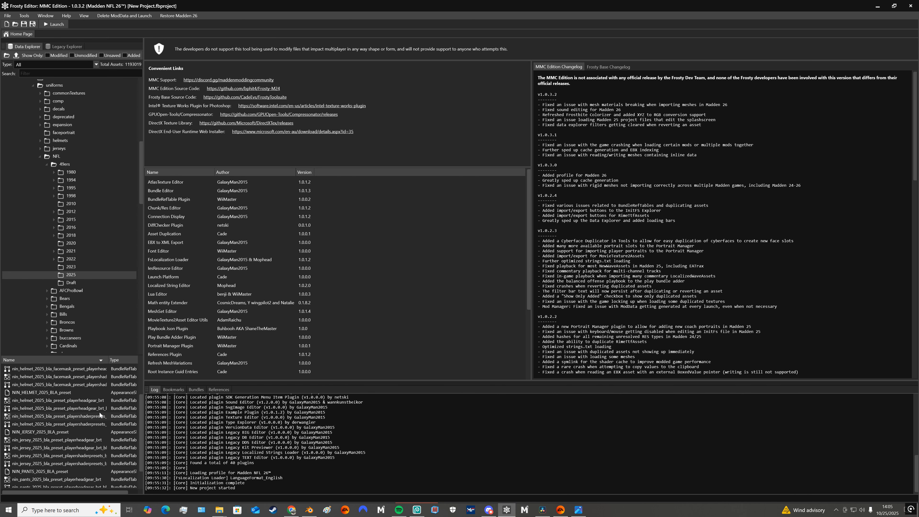
scroll(99, 413, up, 3)
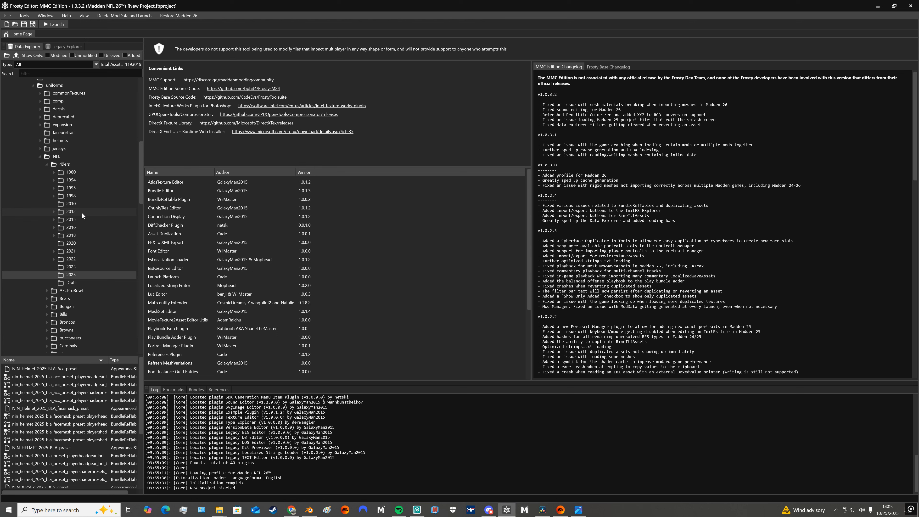
Open the NIN_JERSEY_2023_RED_Jersey_COL texture from the 49ers 2023 folder
click(74, 268)
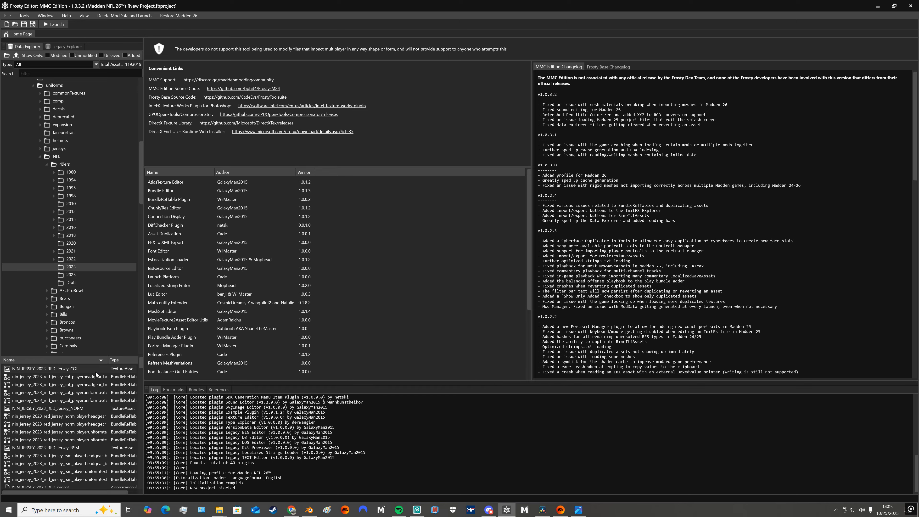
click(80, 369)
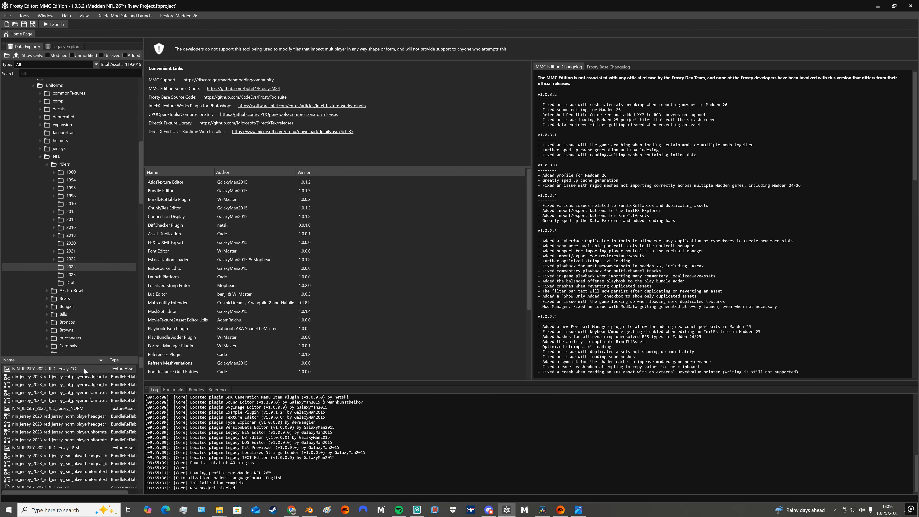
double_click(86, 370)
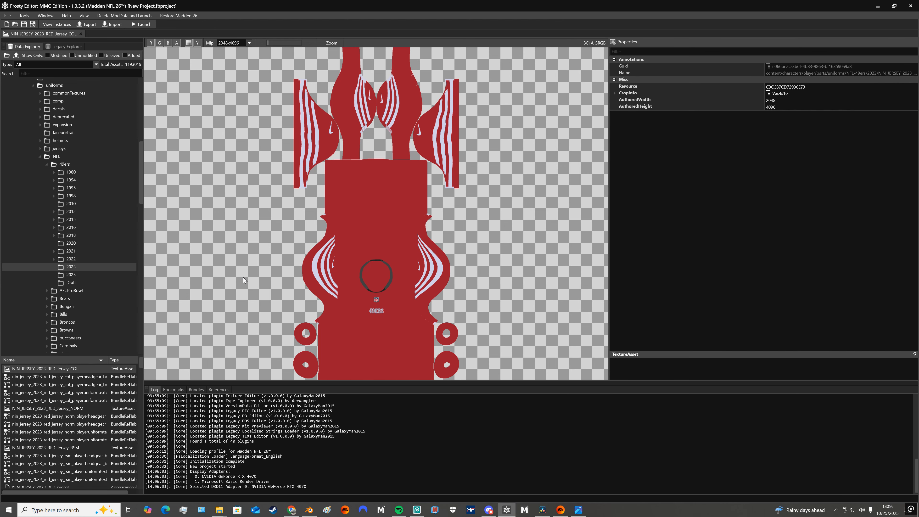
View the 2023 red jersey's NORM and RSM textures and close both, returning to the COL texture
double_click(88, 411)
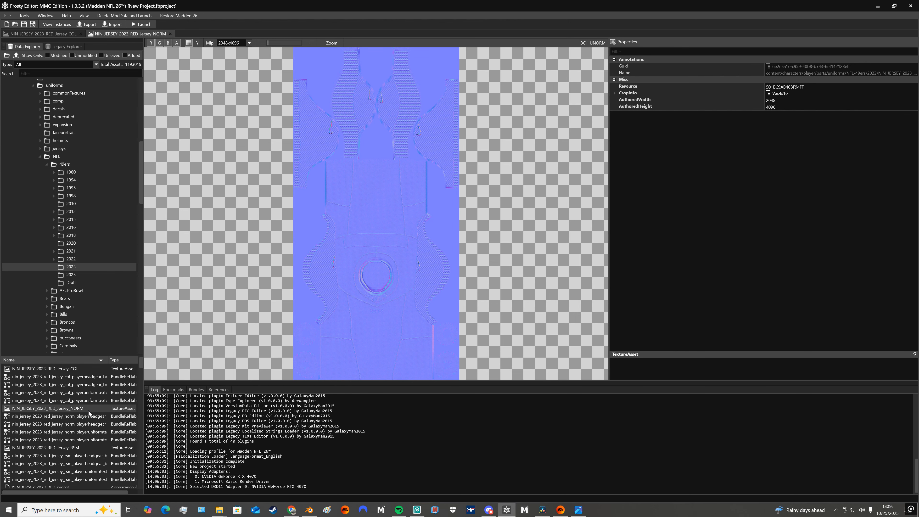
click(90, 451)
double_click(91, 451)
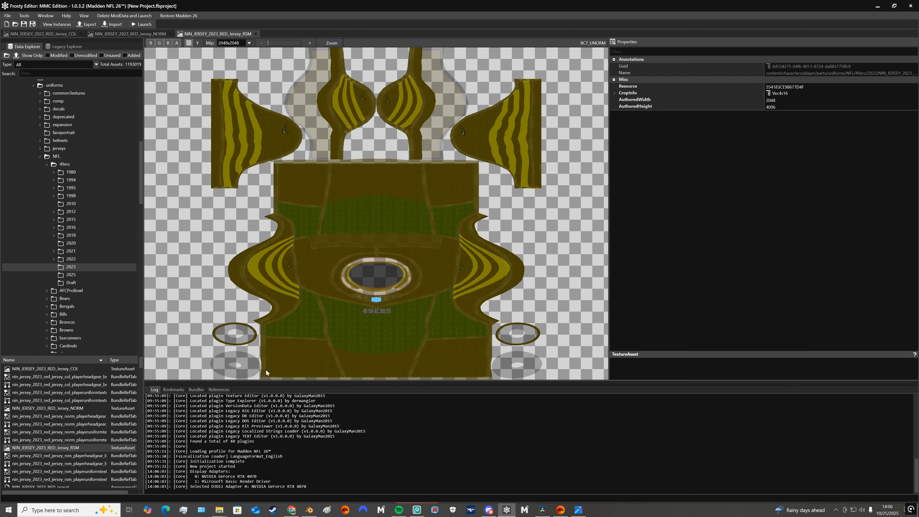
click(255, 34)
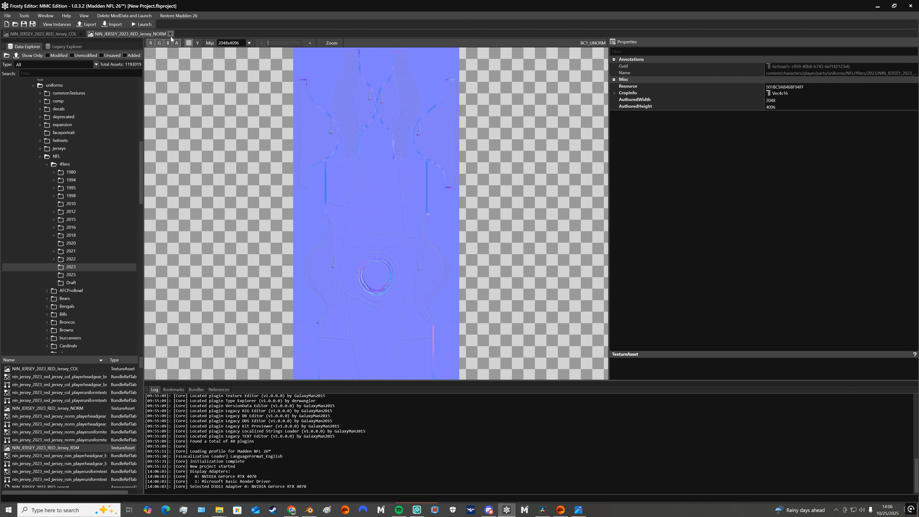
click(170, 34)
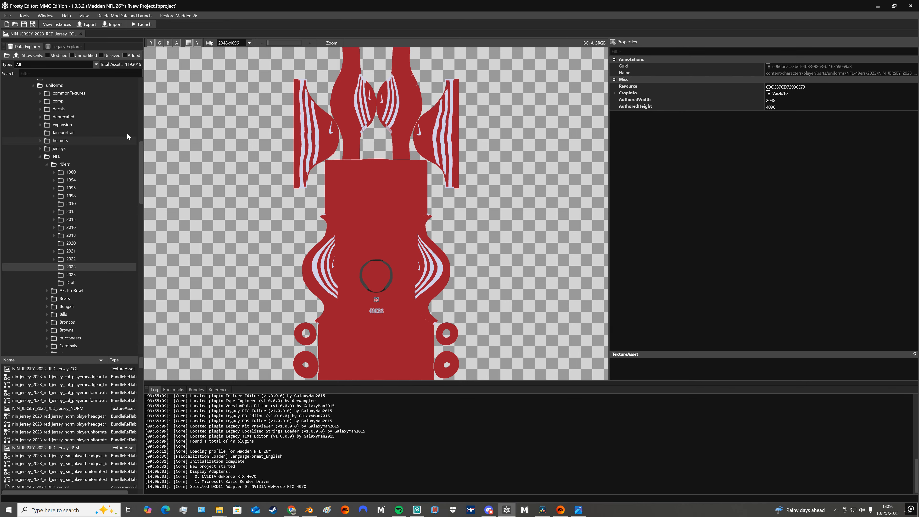
Start exporting the NIN_JERSEY_2023_RED_Jersey_COL texture in TGA format, and cancel the export without saving
click(88, 368)
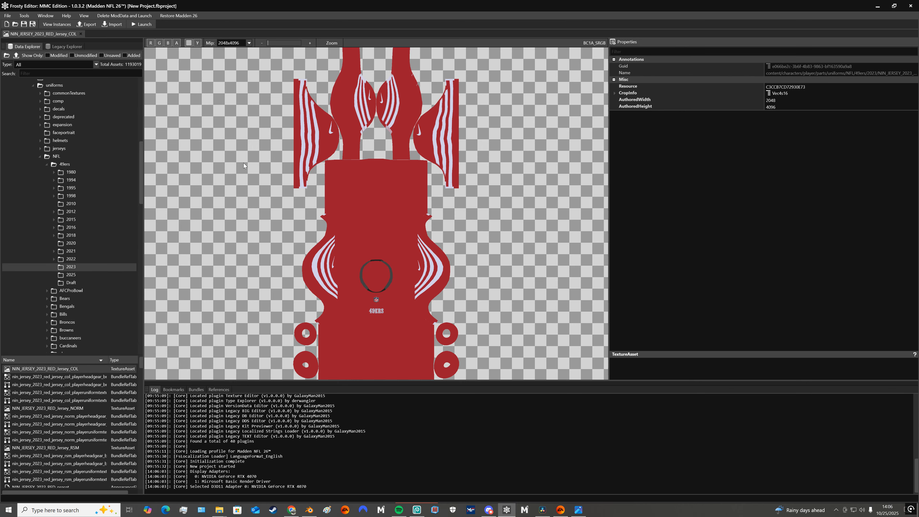
click(87, 25)
click(214, 471)
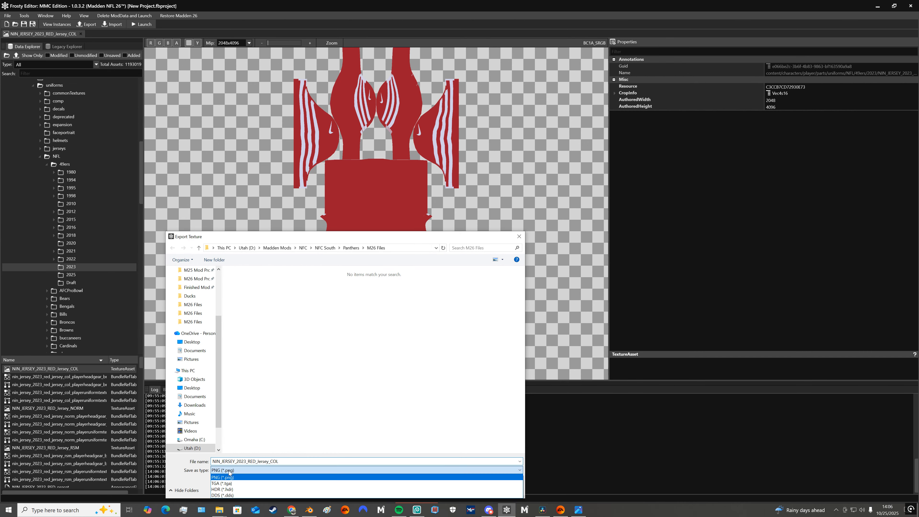
click(235, 484)
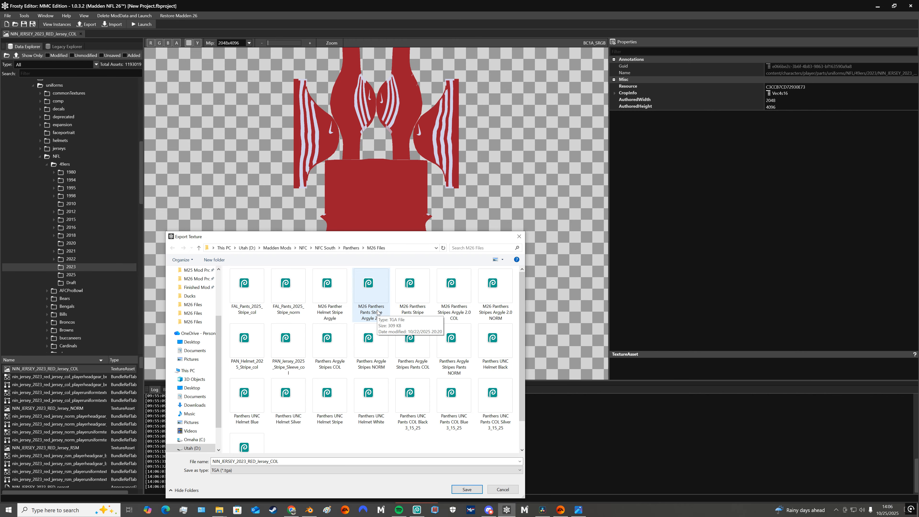
click(502, 489)
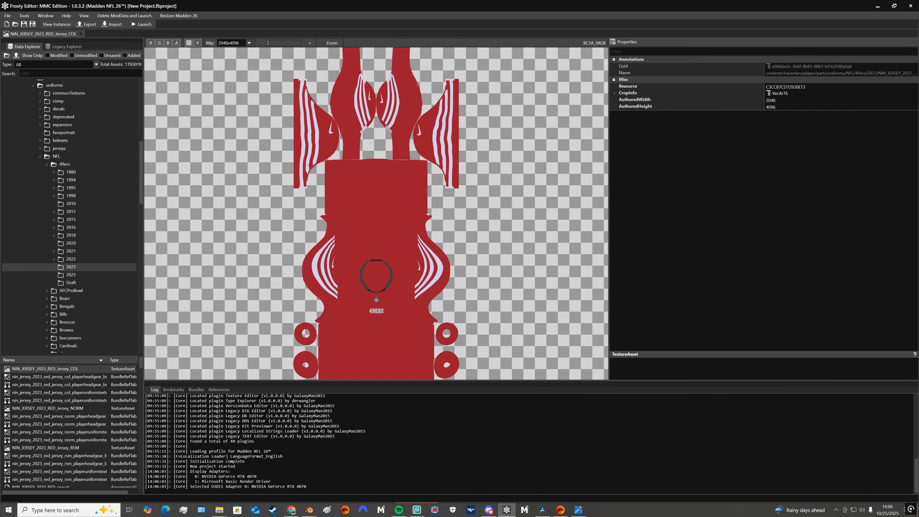
Look at the jersey project in Photopea, return to Frosty Editor and view the texture import dialog without importing a file
click(417, 510)
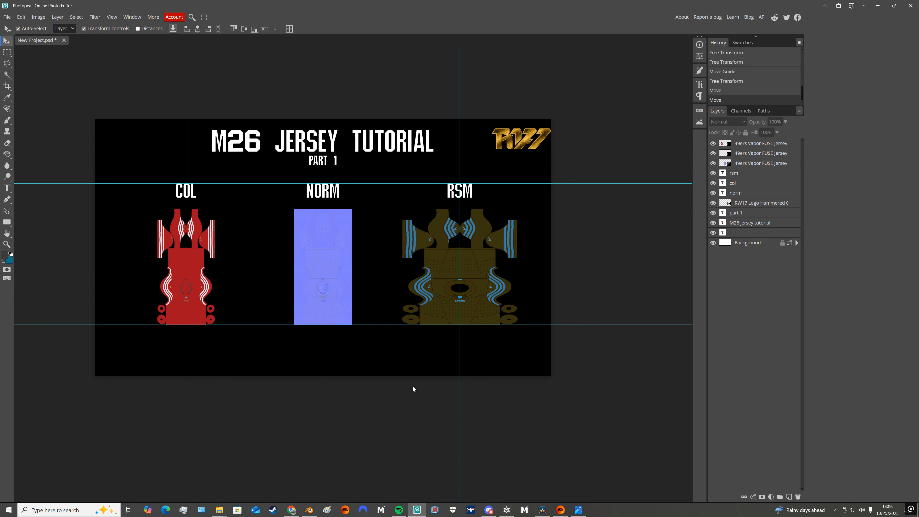
click(506, 509)
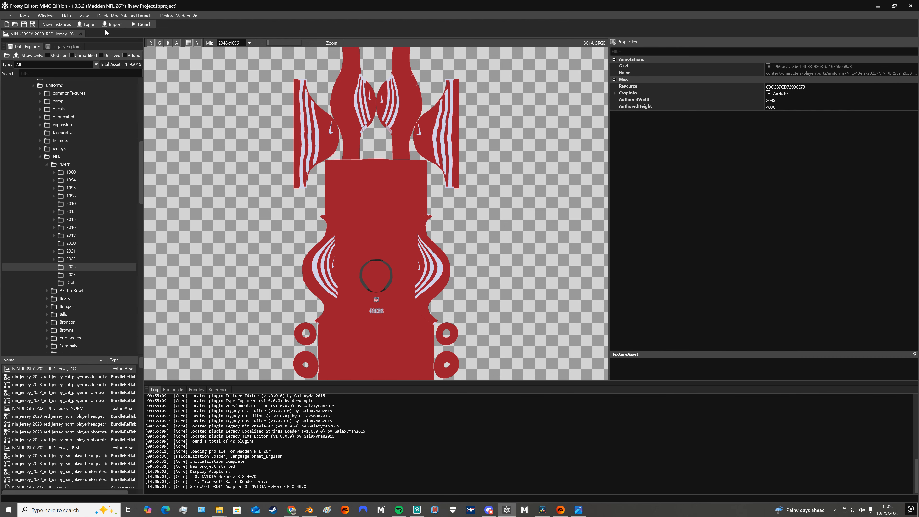
click(111, 24)
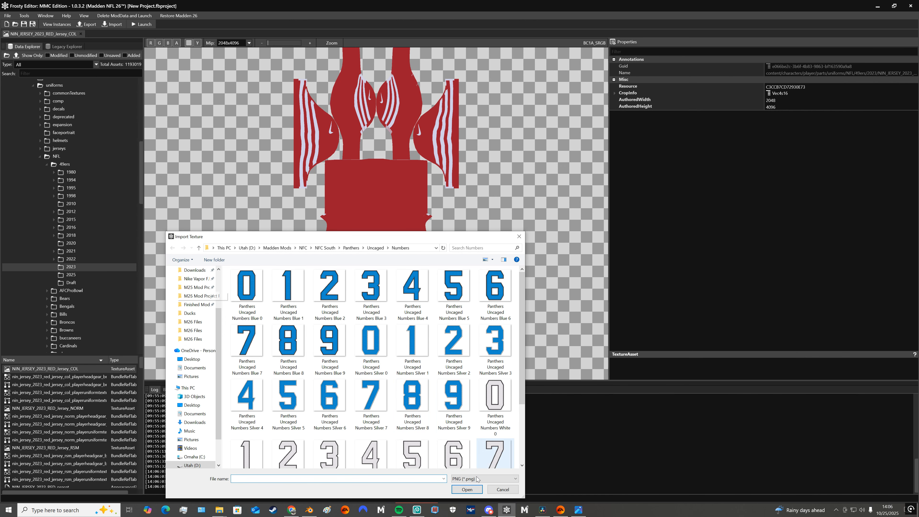
click(502, 490)
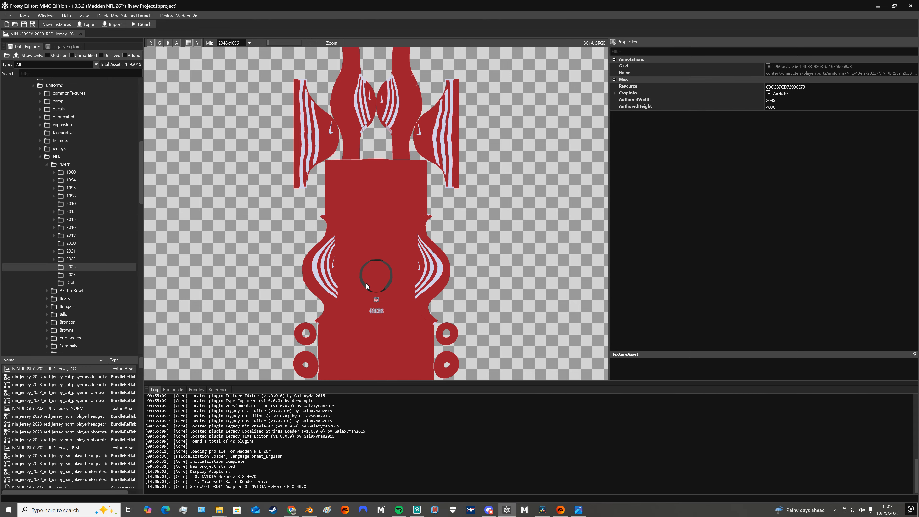
Open the NIN_JERSEY_2023_WHI_Jersey_COL texture from the 49ers 2023 folder
scroll(82, 423, down, 6)
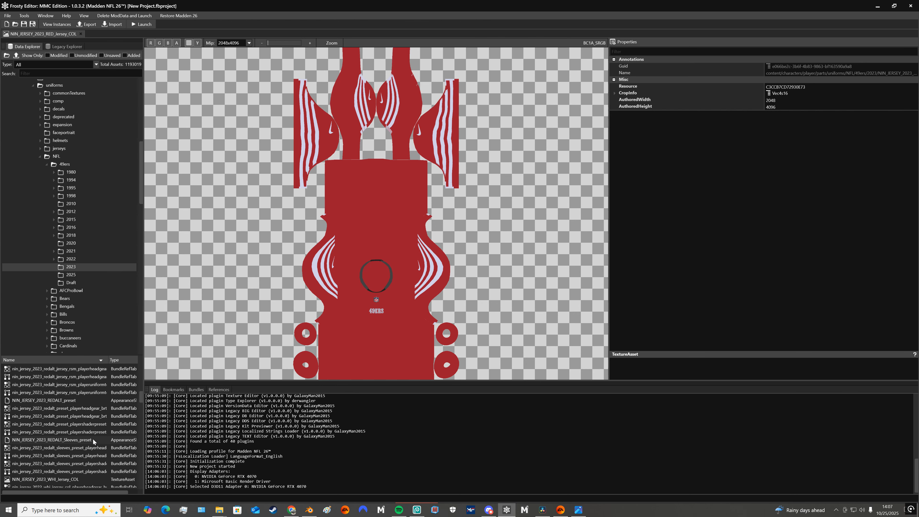
scroll(90, 398, up, 2)
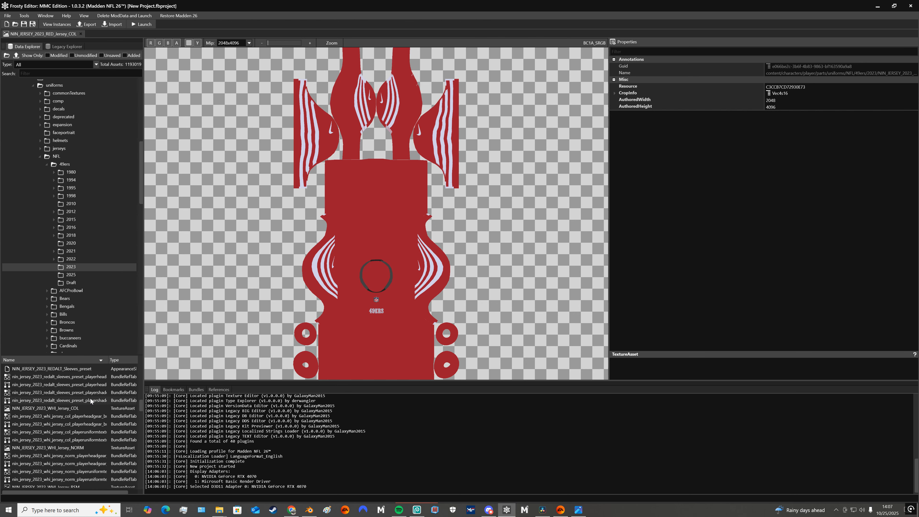
double_click(70, 409)
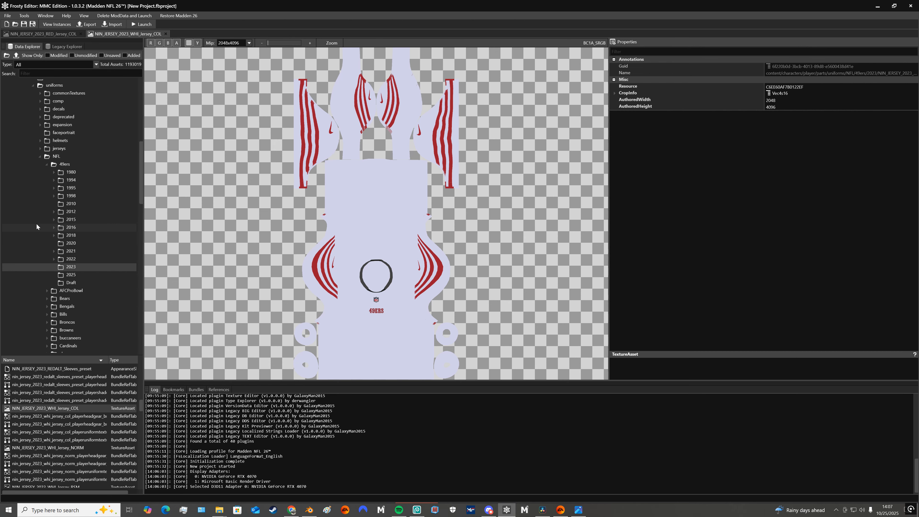
Expand the NFL folder under uniforms to check its team folders and collapse it again
scroll(37, 226, up, 1)
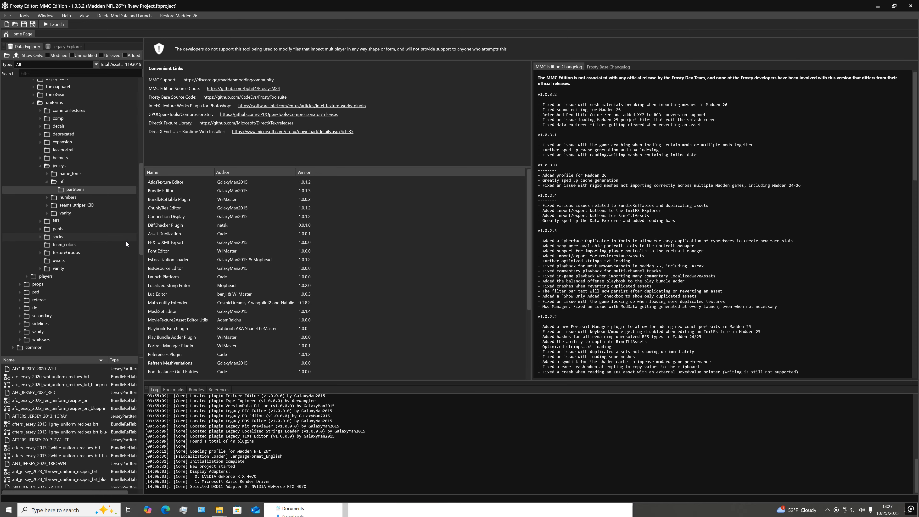
click(40, 221)
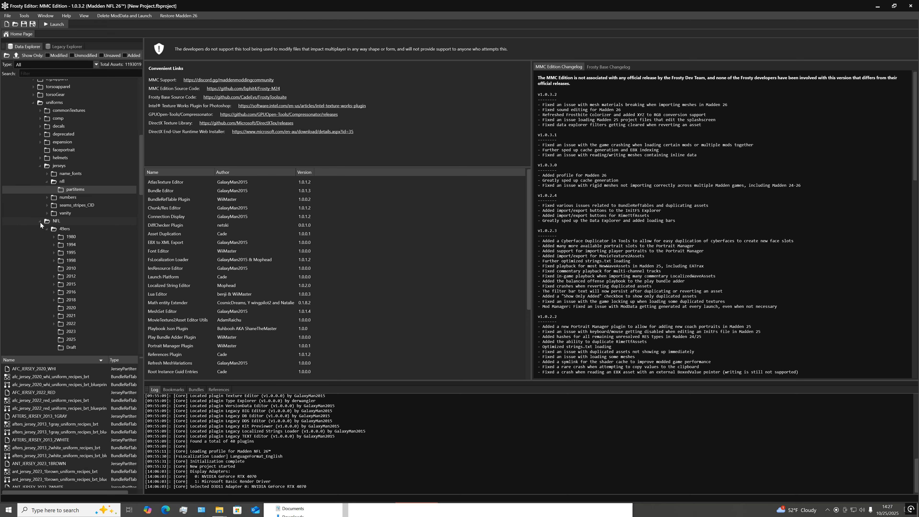
click(41, 221)
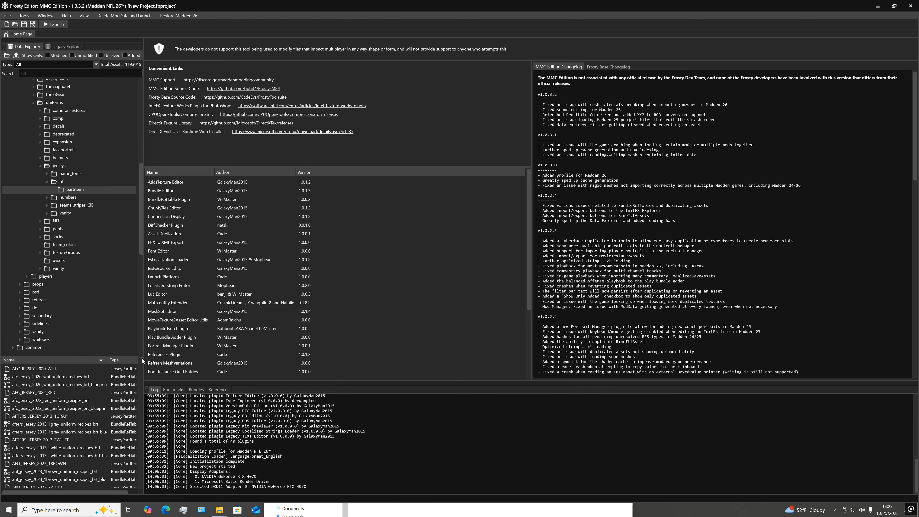
Find and select the NIN_JERSEY_2023_RED asset in the partitems folder under jerseys/nfl
drag(141, 357, 142, 367)
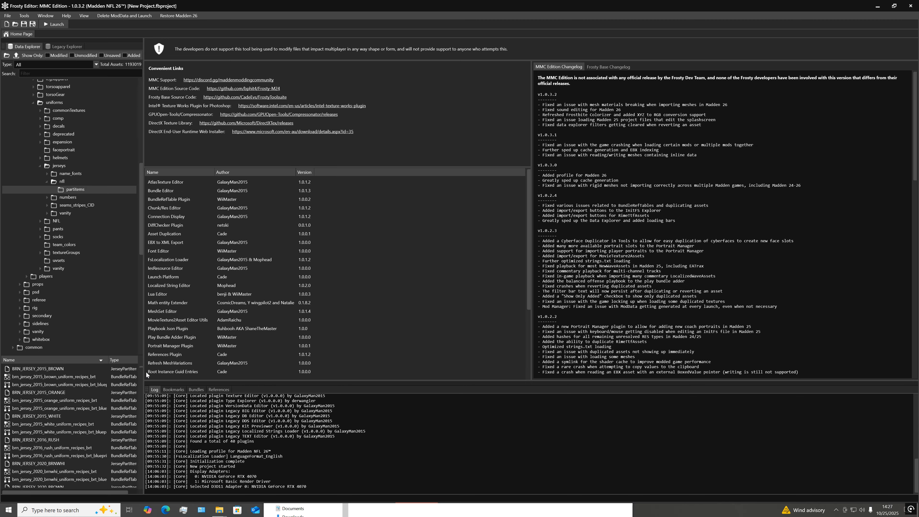
drag(141, 367, 143, 405)
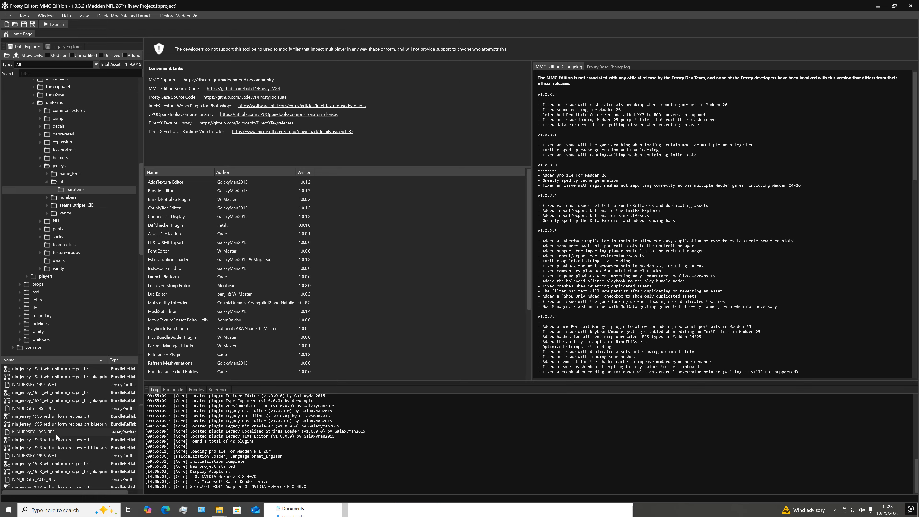
scroll(56, 435, down, 10)
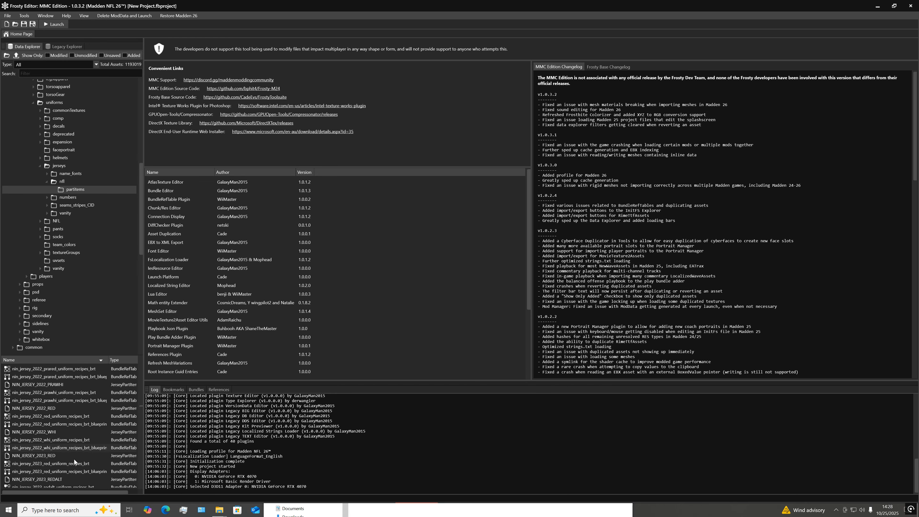
click(57, 456)
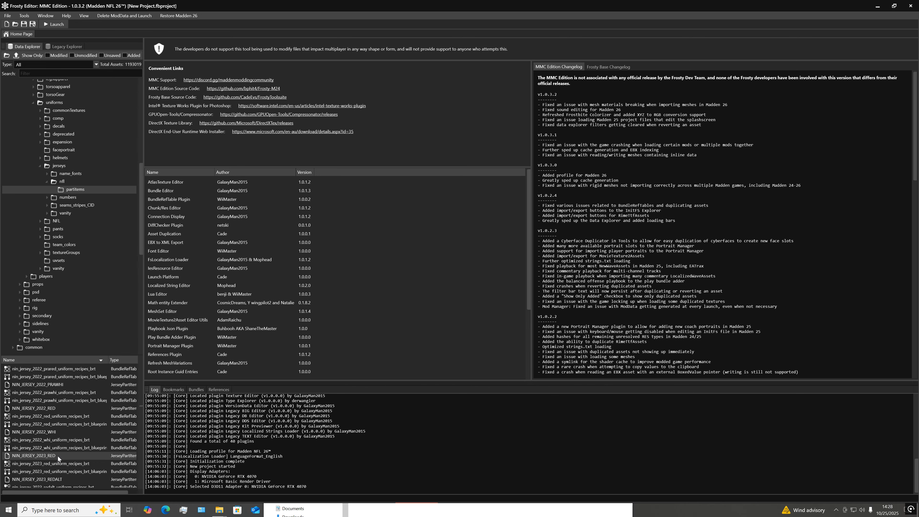
Open the NIN_JERSEY_2023_RED part item and show its list of references
double_click(58, 456)
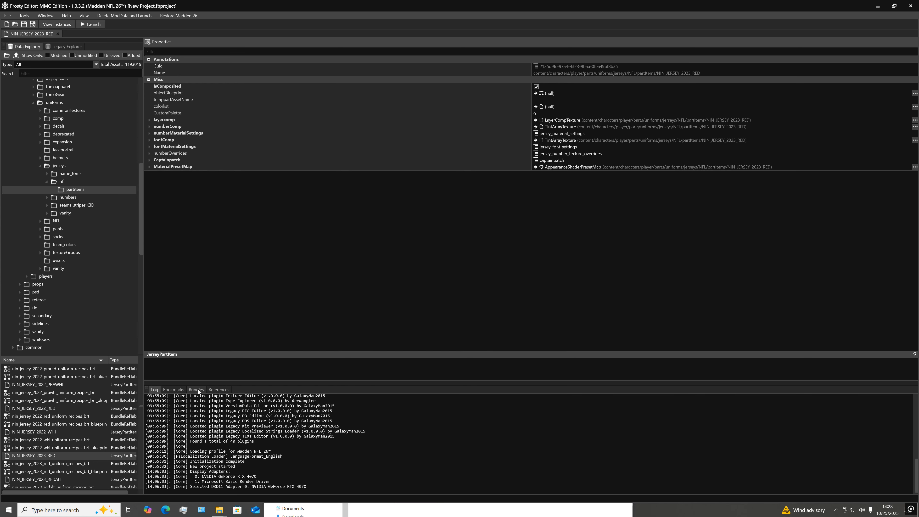
click(218, 389)
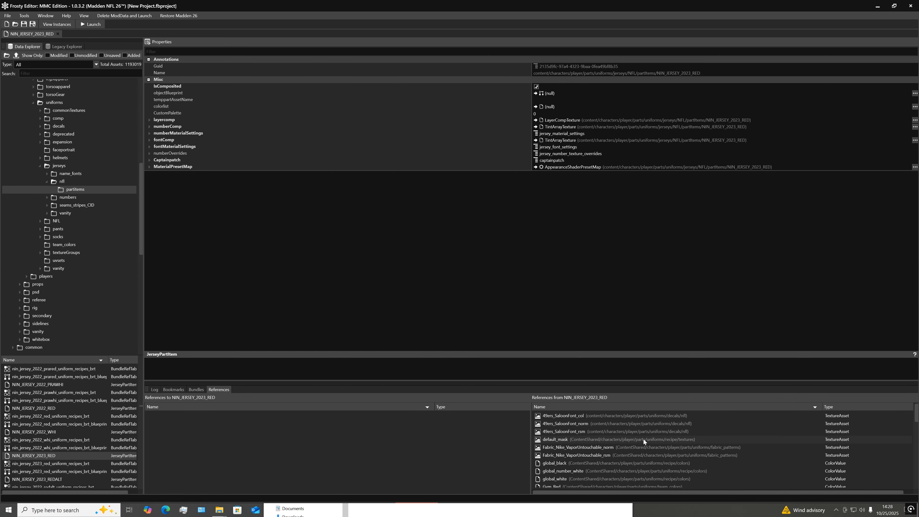
scroll(644, 439, down, 1)
scroll(644, 439, up, 1)
Preview the 49ers_SaloonFont_col and 49ers_SaloonFont_norm textures, close both, and look through the part item's remaining references
double_click(572, 415)
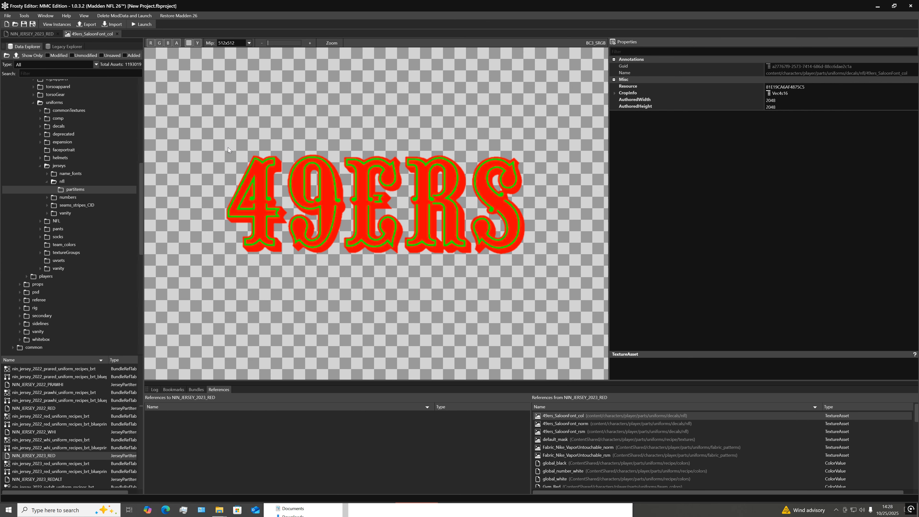
click(118, 33)
double_click(570, 423)
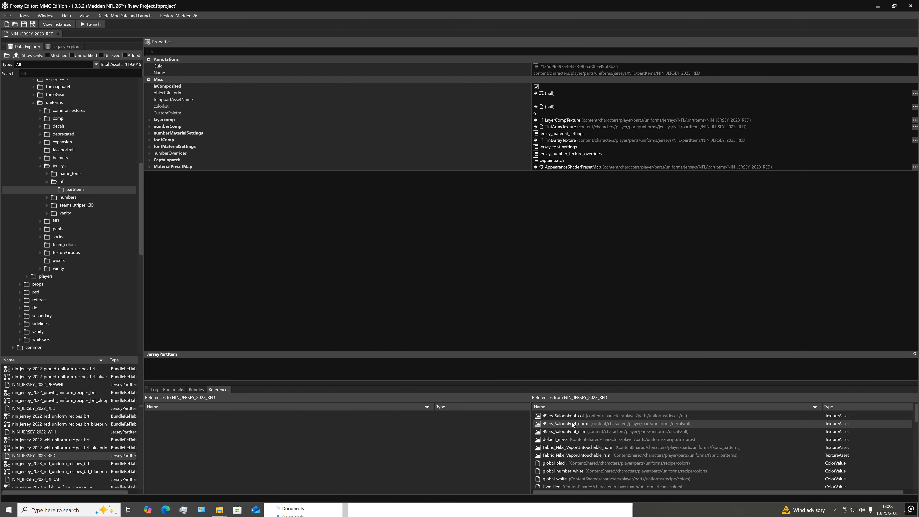
click(121, 34)
scroll(610, 450, down, 1)
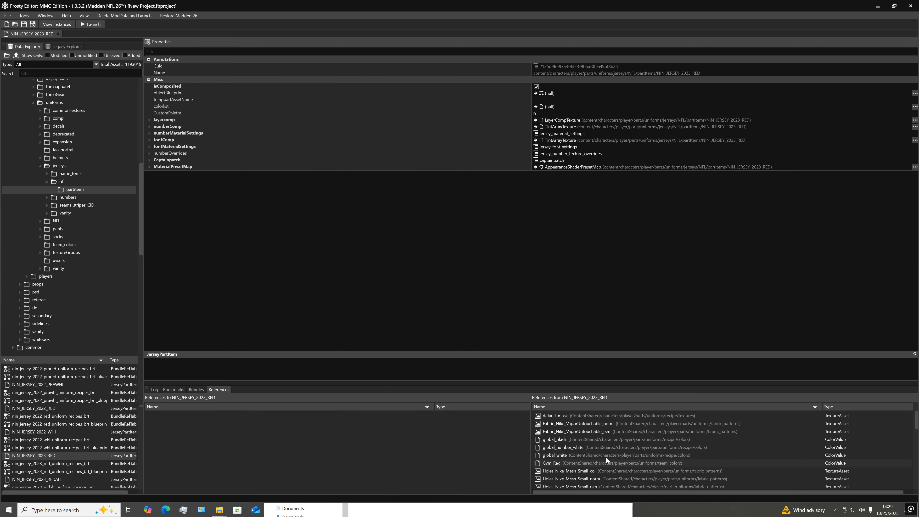
scroll(606, 458, down, 6)
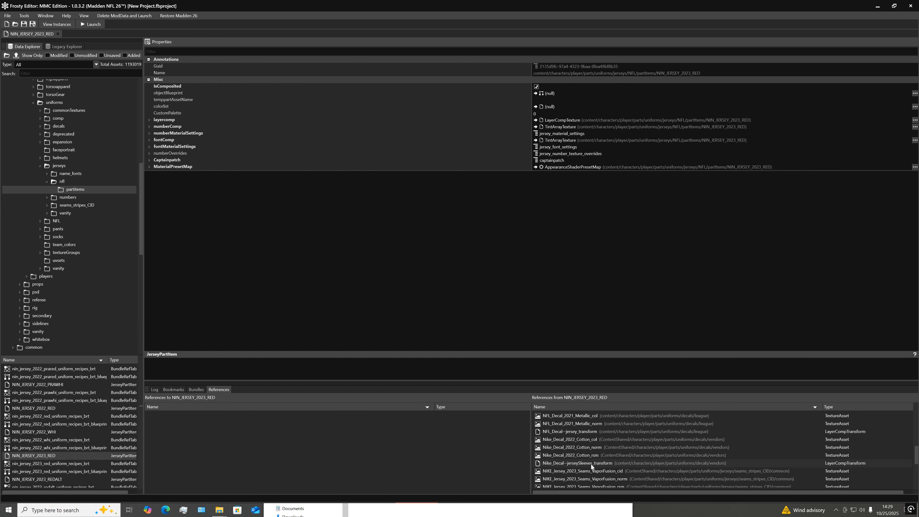
scroll(608, 458, down, 1)
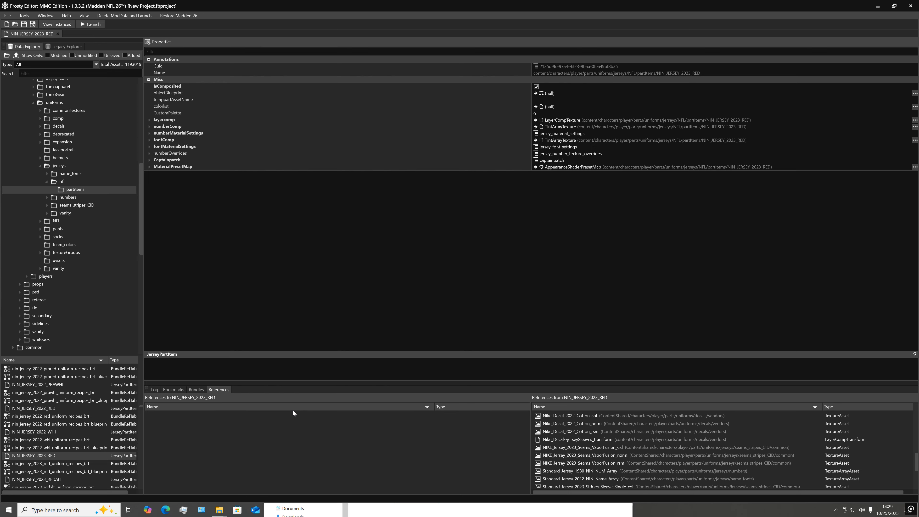
Check which bundle NIN_JERSEY_2023_RED belongs to and return to its references
click(195, 390)
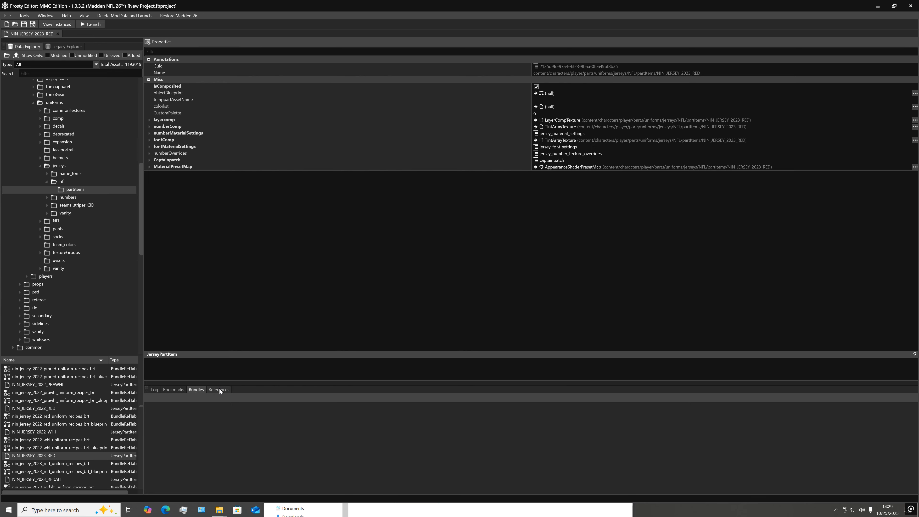
click(219, 389)
click(199, 389)
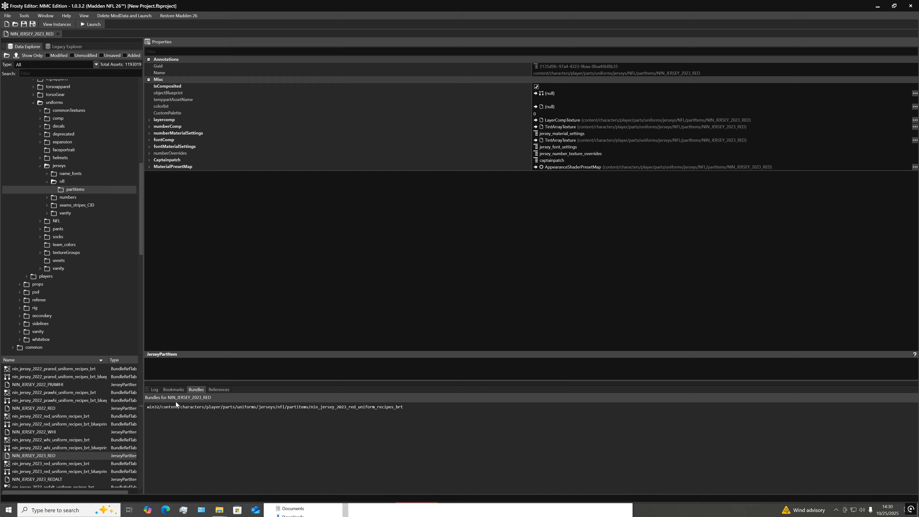
click(212, 390)
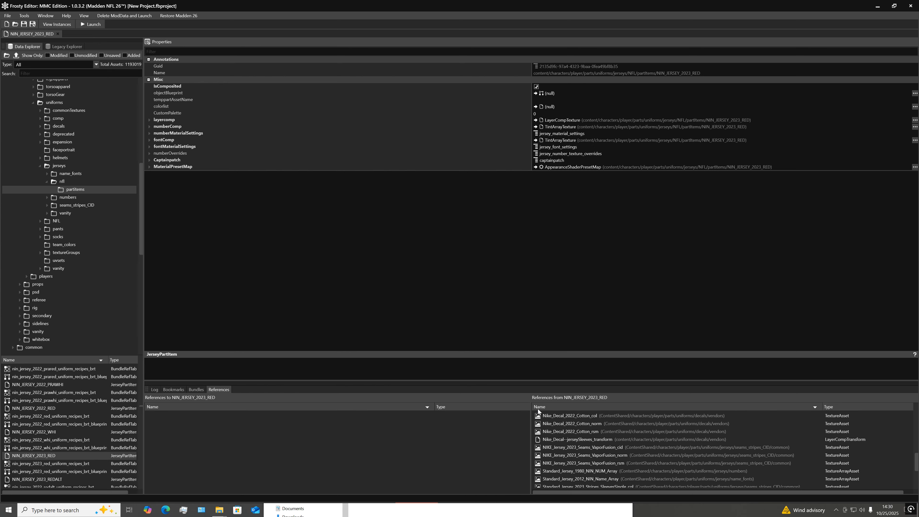
click(196, 389)
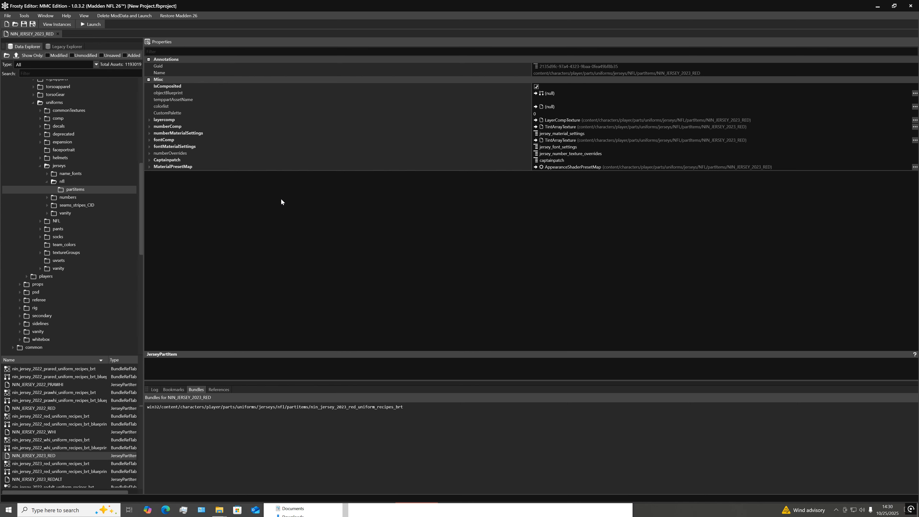
click(219, 389)
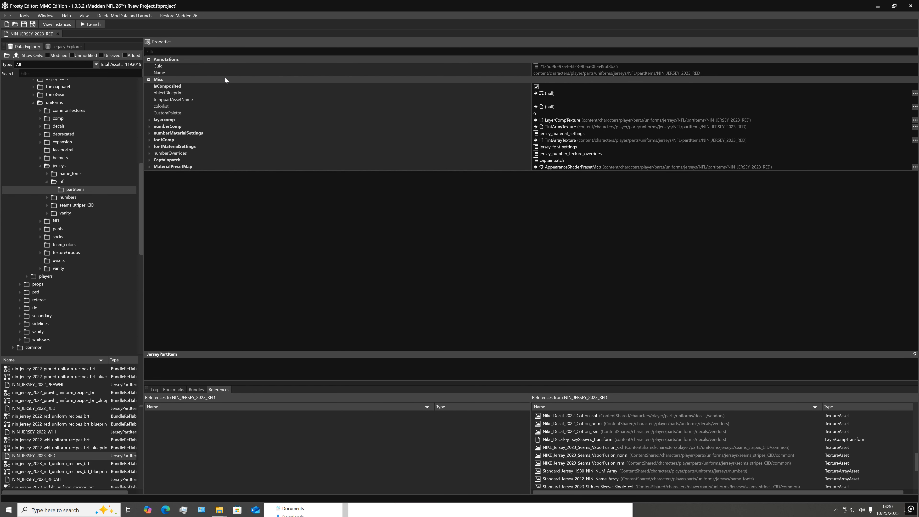
Expand layercomp and its CID_Mask_Layers, and open the texture assigned to layer4_mask
click(148, 120)
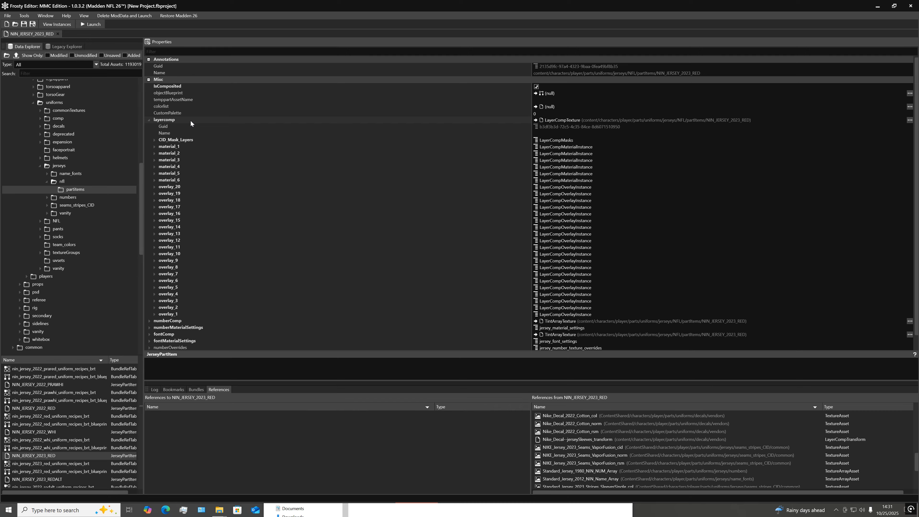
click(154, 140)
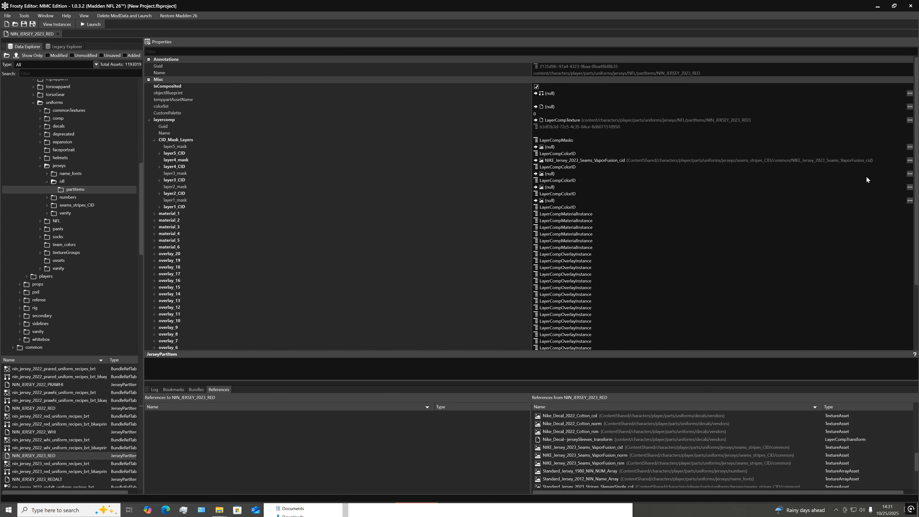
click(910, 160)
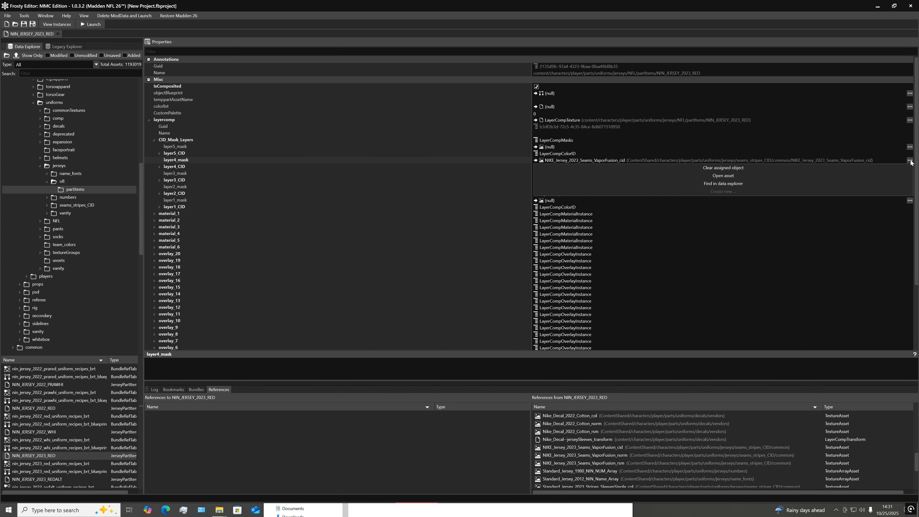
click(717, 177)
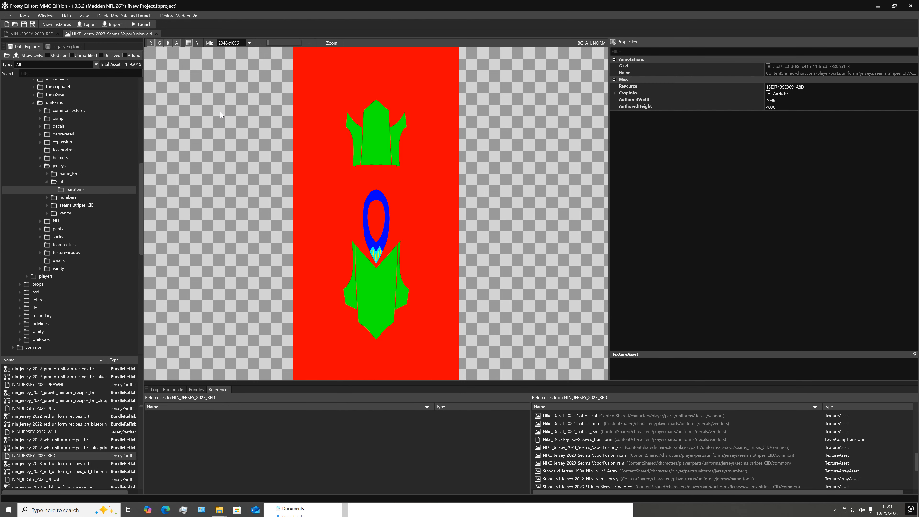
Expand layer4_CID in NIN_JERSEY_2023_RED and compare its color material IDs with the seams mask texture
click(45, 34)
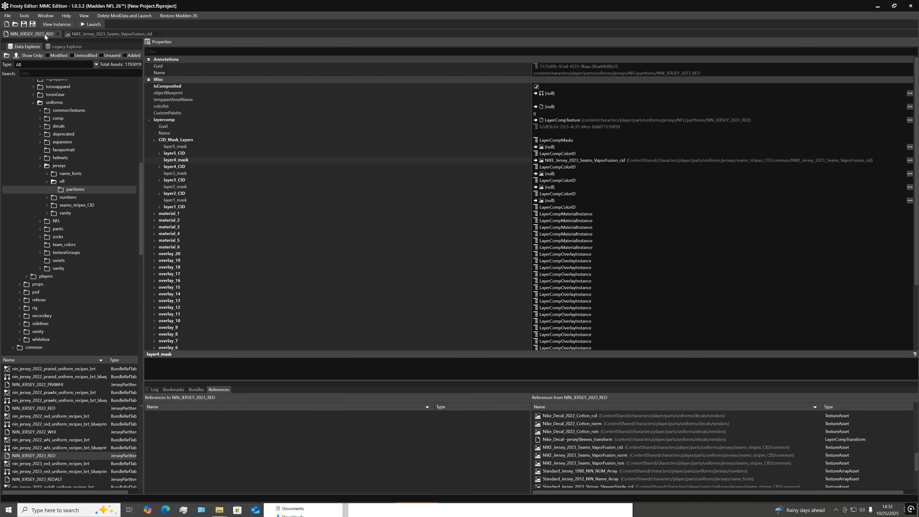
click(160, 167)
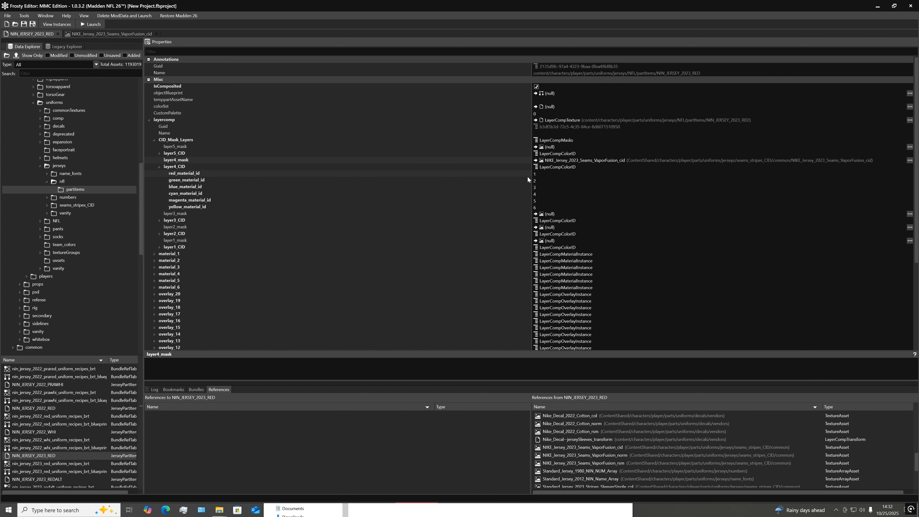
click(107, 33)
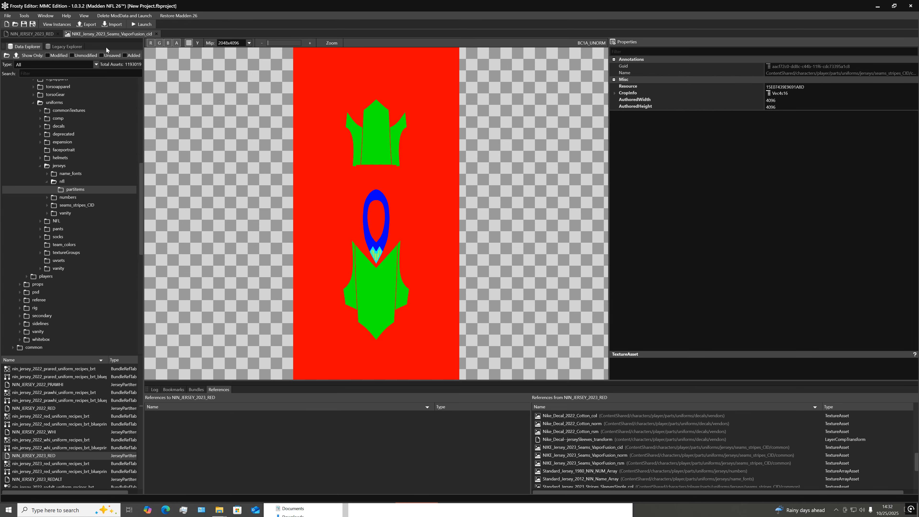
click(32, 33)
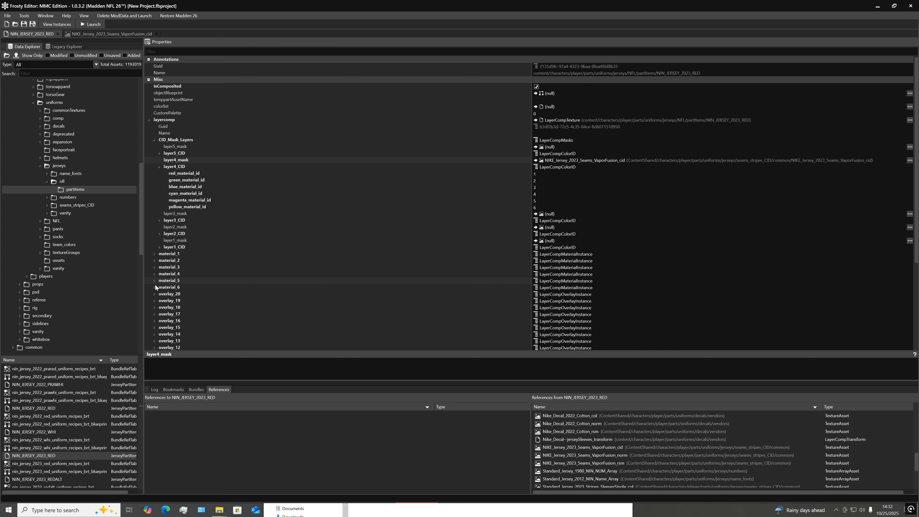
Expand material_1 and its info, and compare the material label with the seams mask texture
click(152, 255)
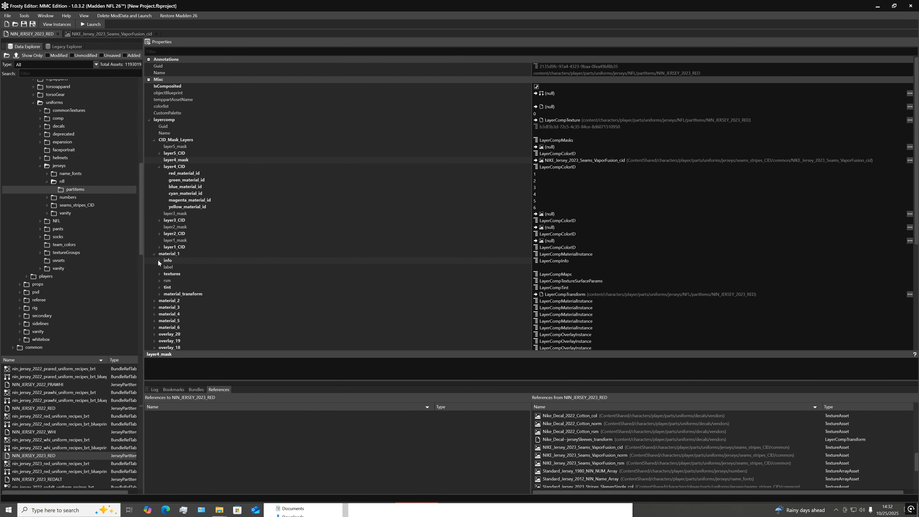
click(159, 261)
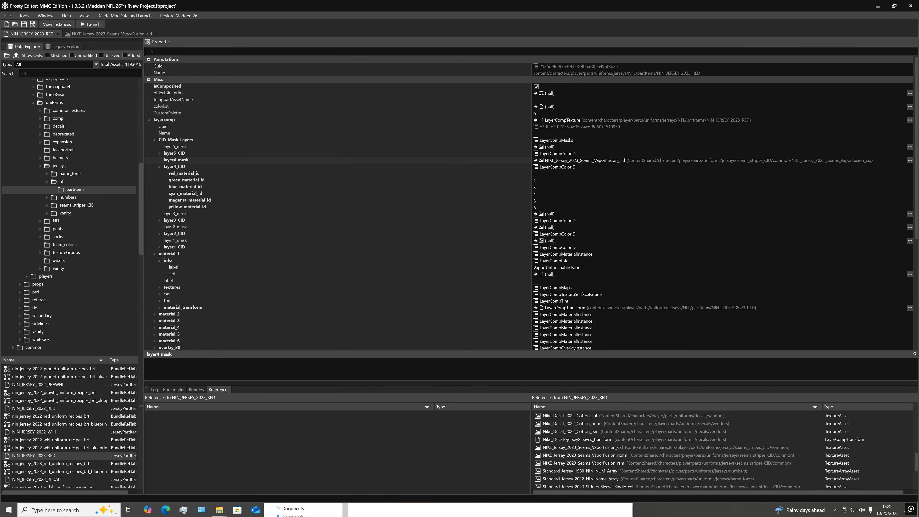
click(131, 33)
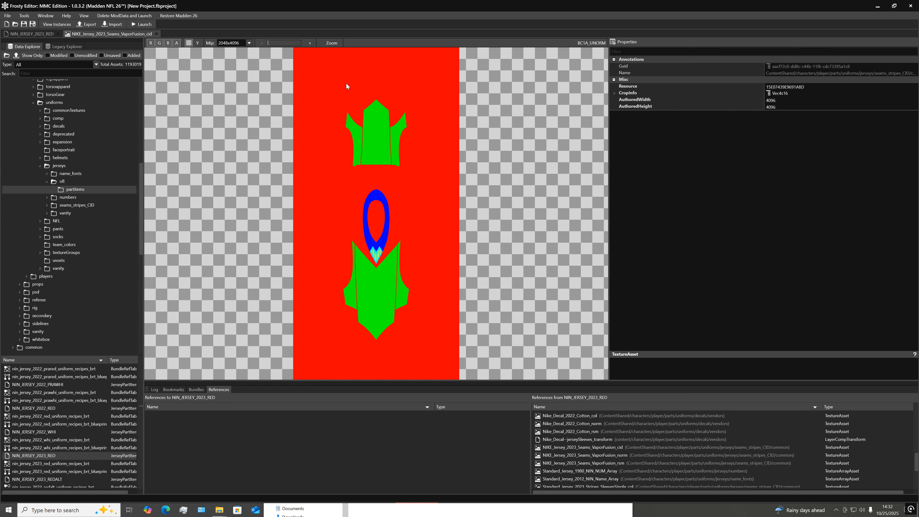
click(25, 32)
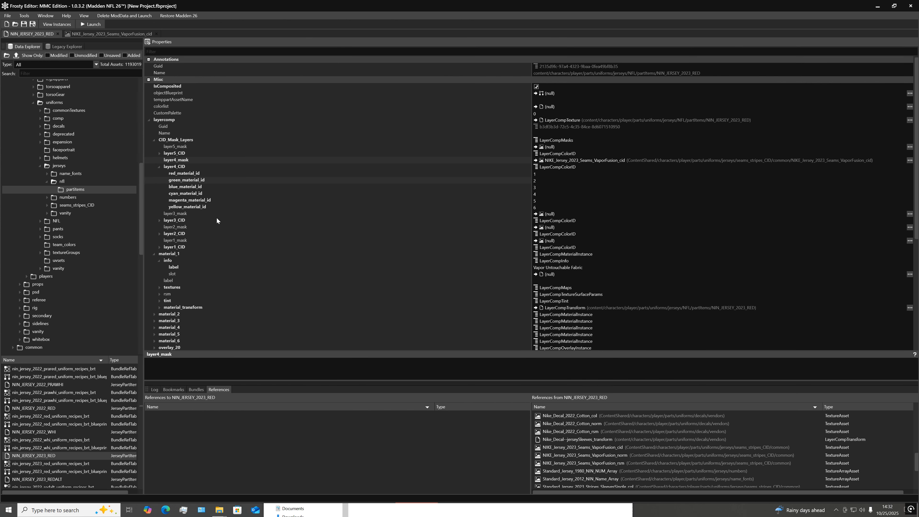
Expand material_1's textures, preview the asset assigned to normalTexture, and close it to return to the part item
click(159, 287)
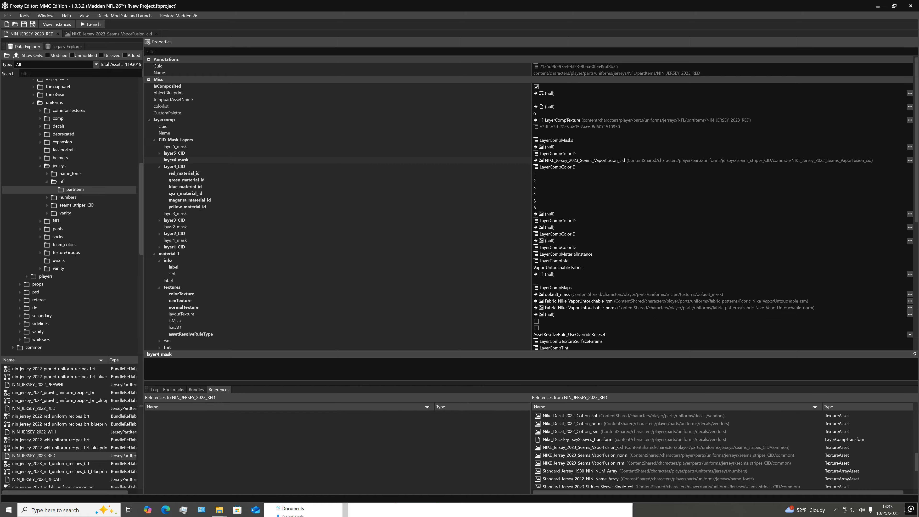
click(910, 308)
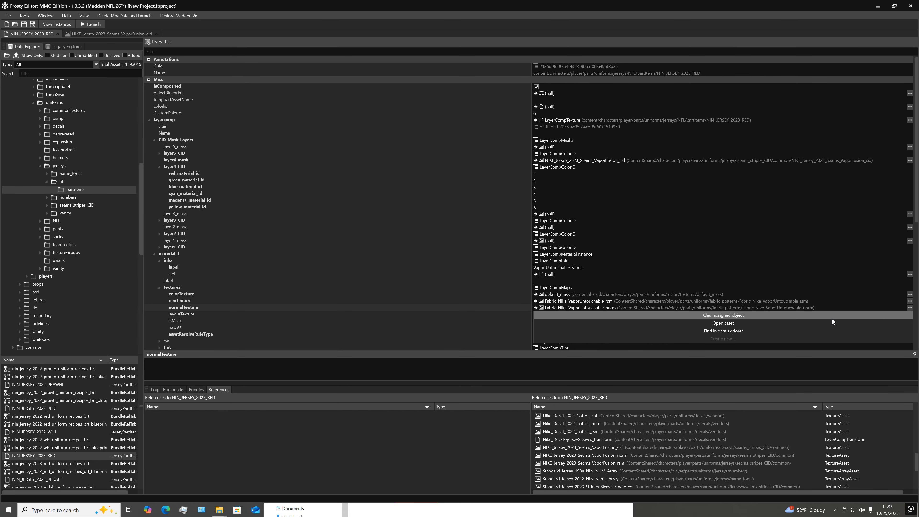
click(732, 326)
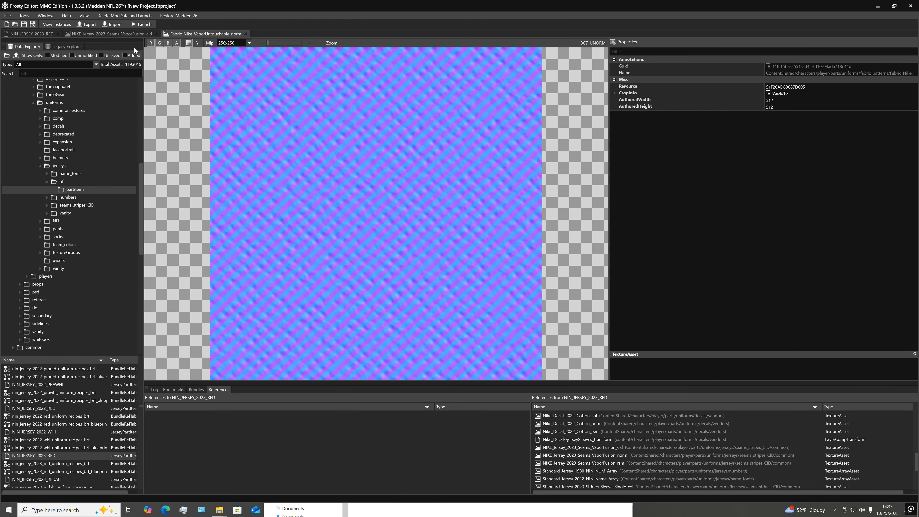
click(246, 34)
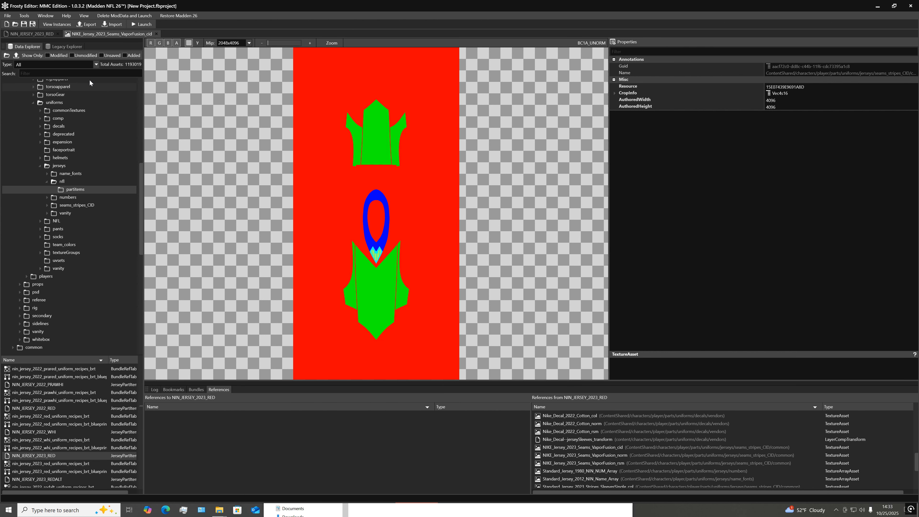
click(32, 35)
Open the asset assigned to material_1's rsmTexture and return to NIN_JERSEY_2023_RED
scroll(293, 302, down, 1)
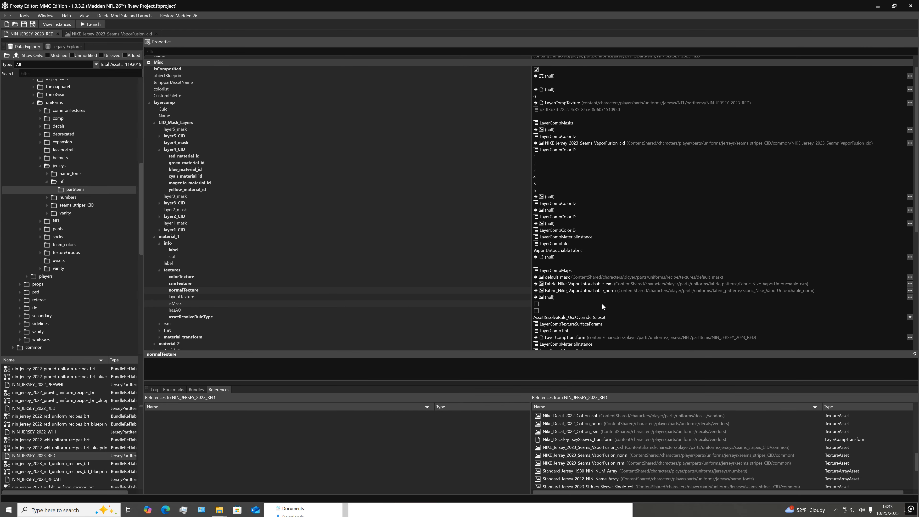
click(910, 284)
click(746, 300)
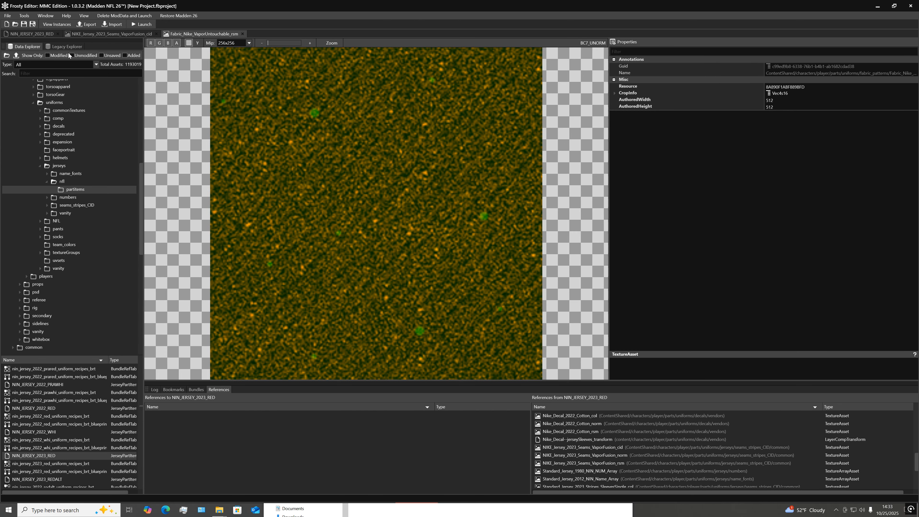
click(47, 38)
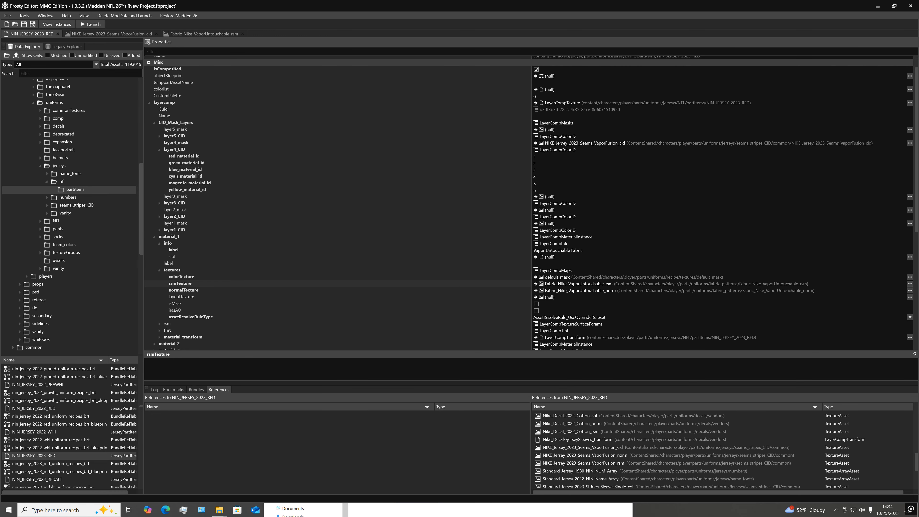
Expand material_1's tint settings and compare them with the NIKE_Jersey_2023_Seams_VaporFusion_cid mask texture
scroll(217, 318, down, 1)
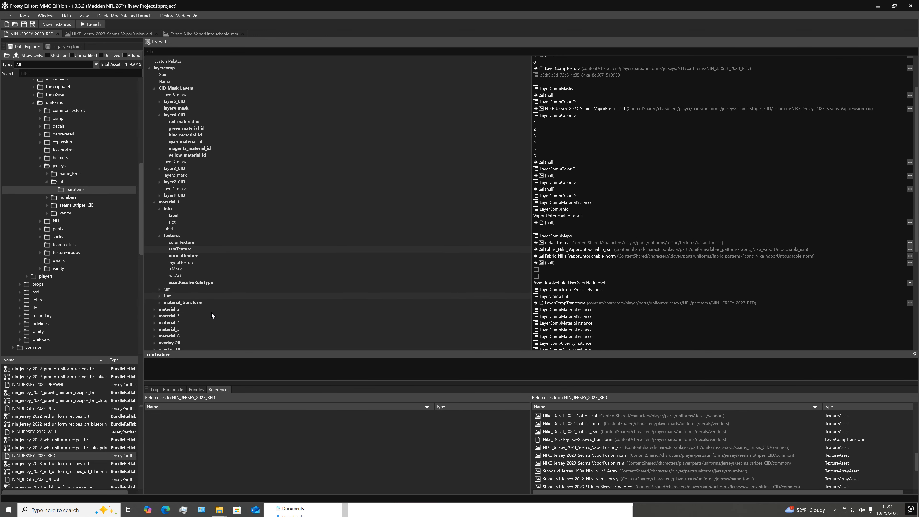
click(159, 296)
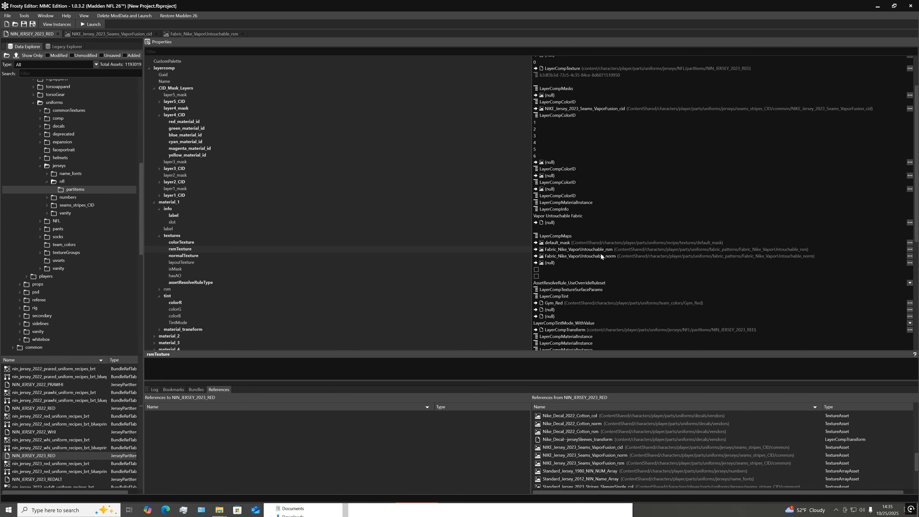
click(111, 34)
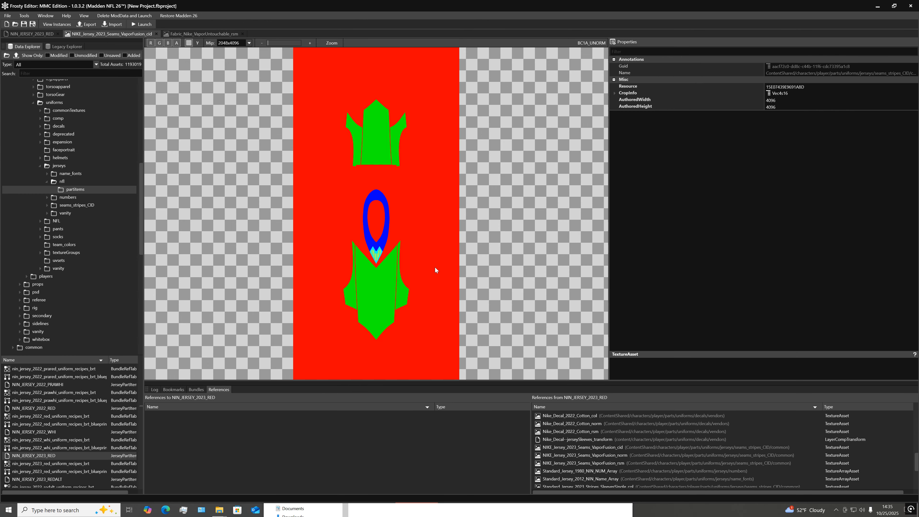
click(31, 34)
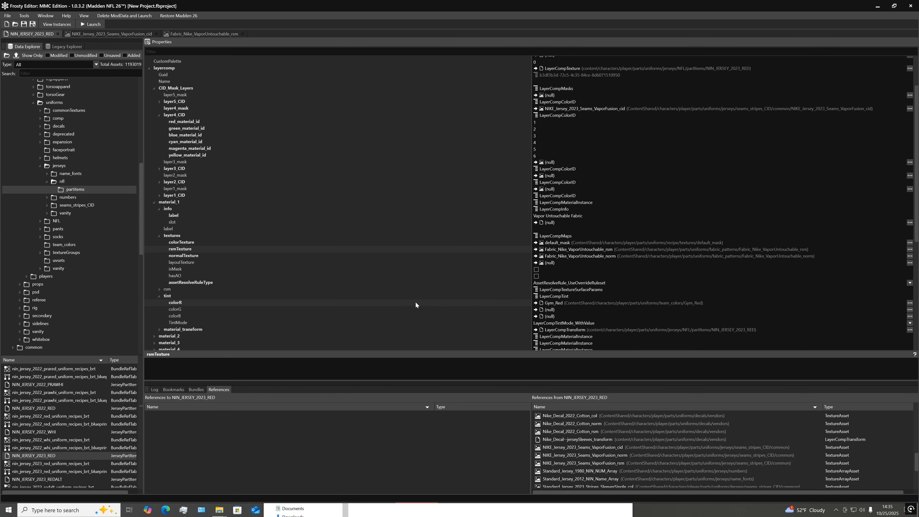
Expand material_2 and its info in NIN_JERSEY_2023_RED, and compare it with the NIKE_Jersey_2023_Seams_VaporFusion_cid mask texture
click(112, 34)
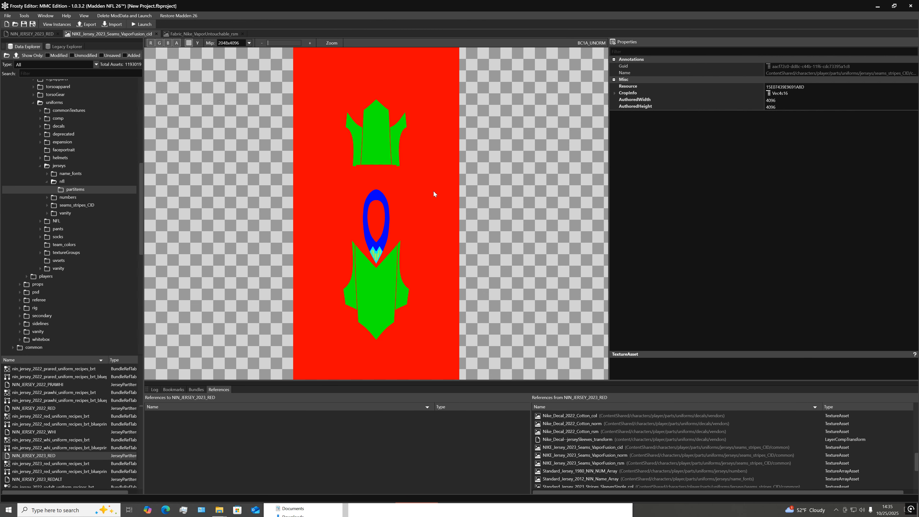
click(48, 35)
scroll(166, 326, down, 3)
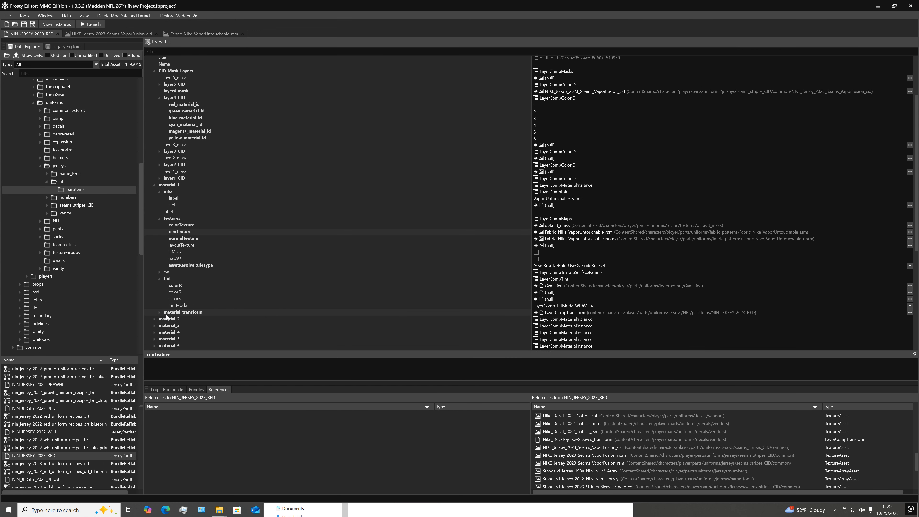
click(152, 286)
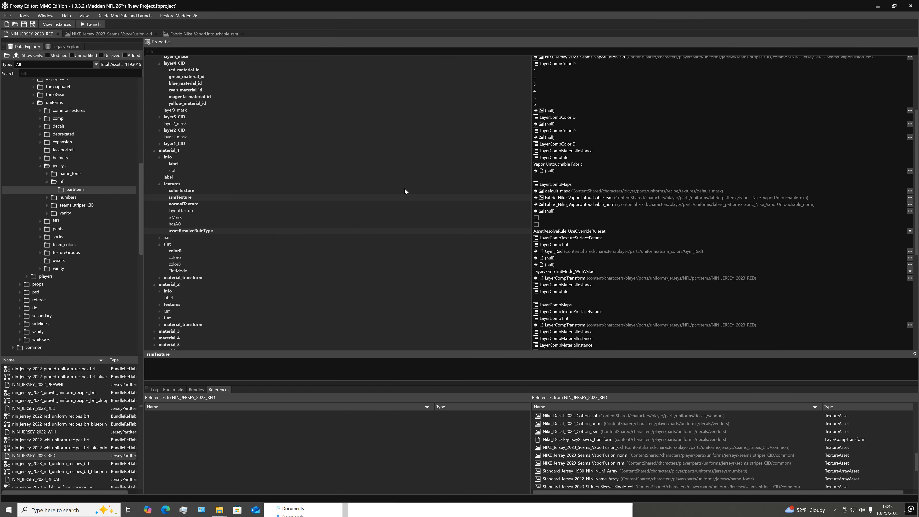
scroll(281, 154, up, 1)
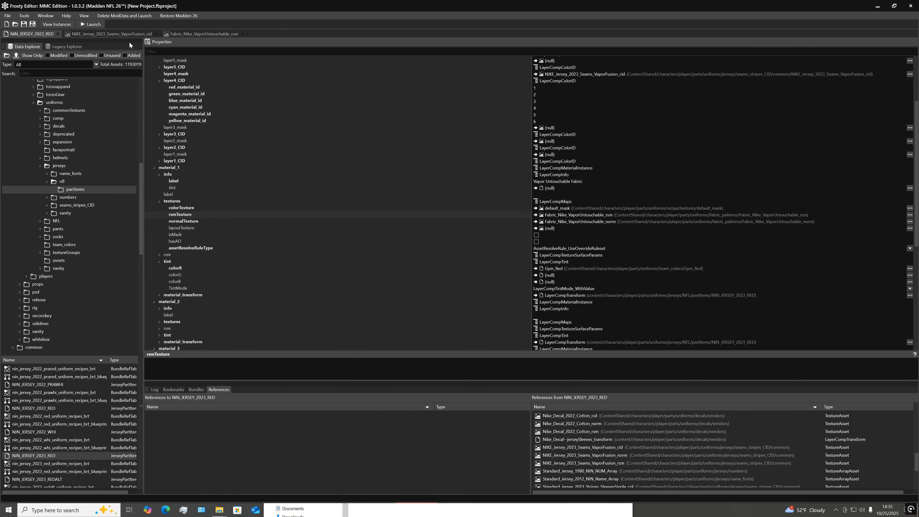
click(122, 35)
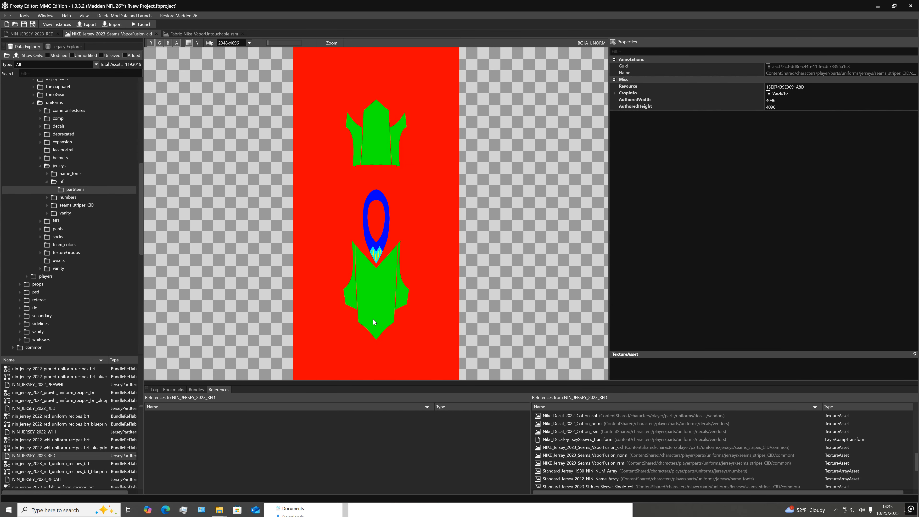
click(32, 34)
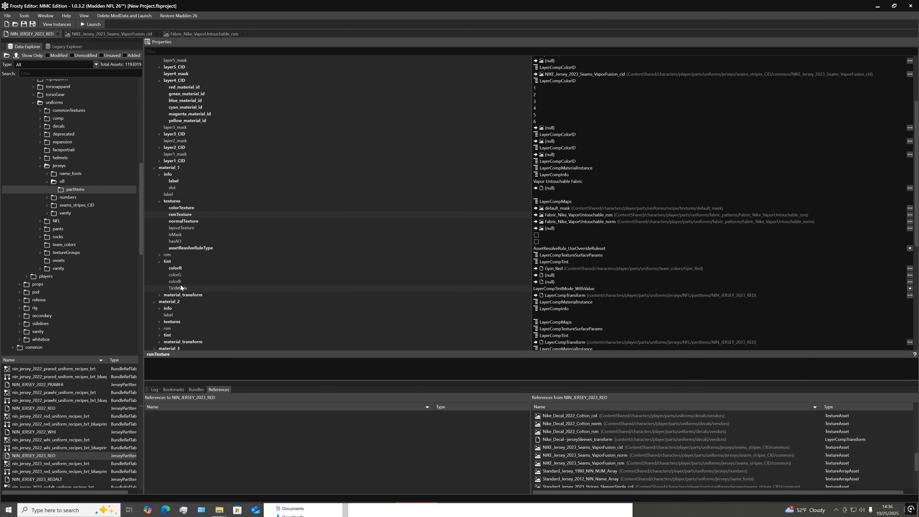
scroll(168, 304, down, 1)
click(159, 291)
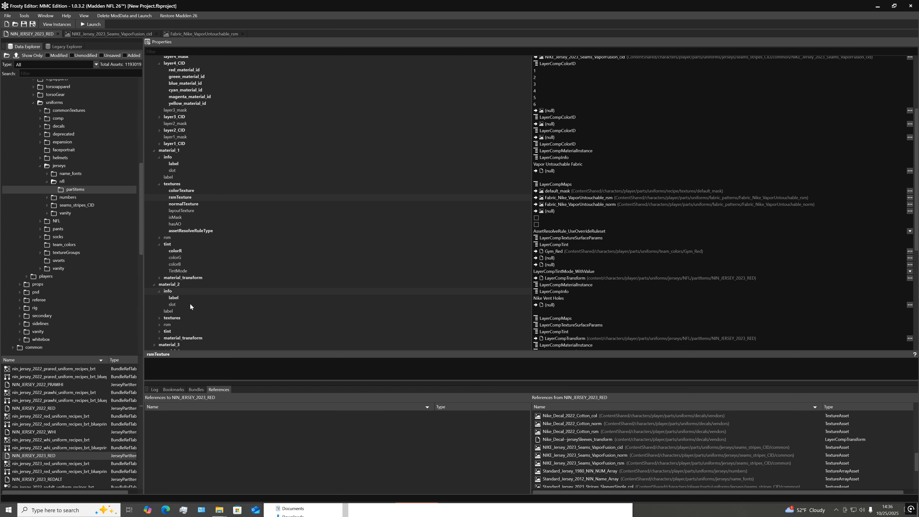
Expand material_2's textures, preview the asset assigned to colorTexture, and return to NIN_JERSEY_2023_RED
scroll(326, 301, down, 2)
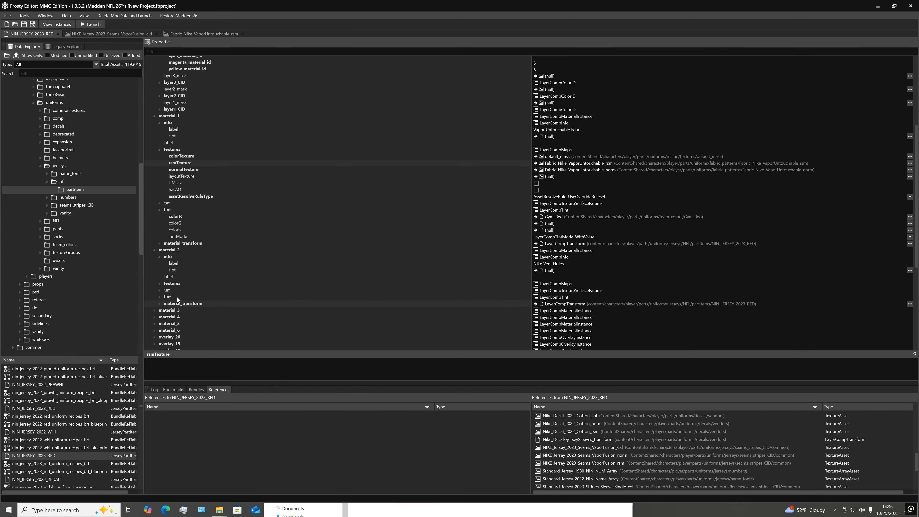
click(159, 283)
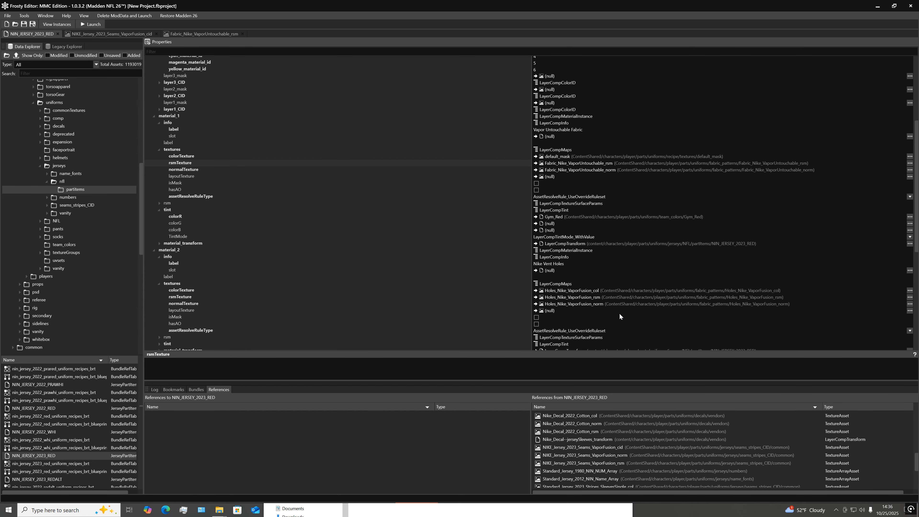
click(910, 291)
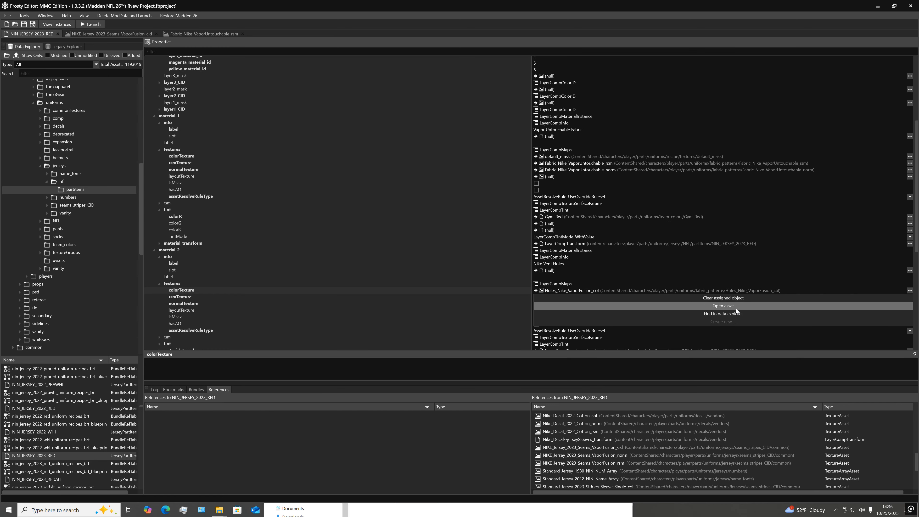
click(735, 303)
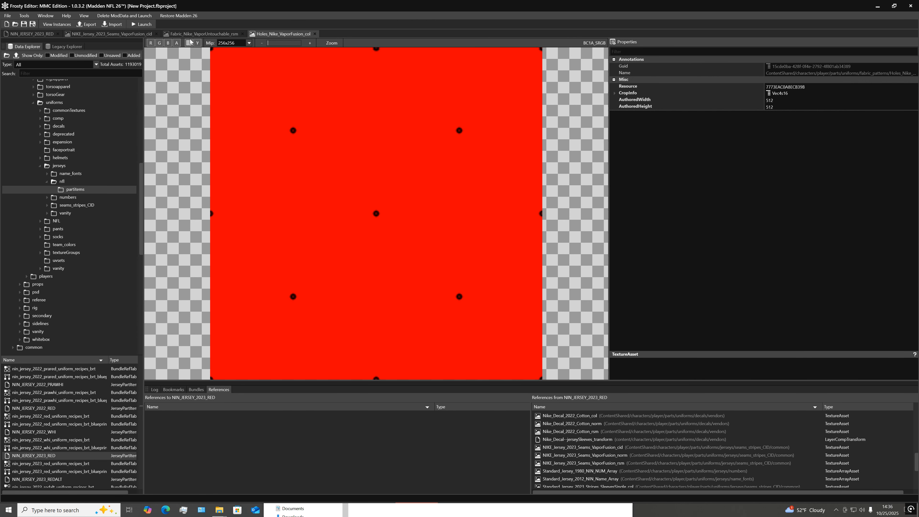
click(32, 34)
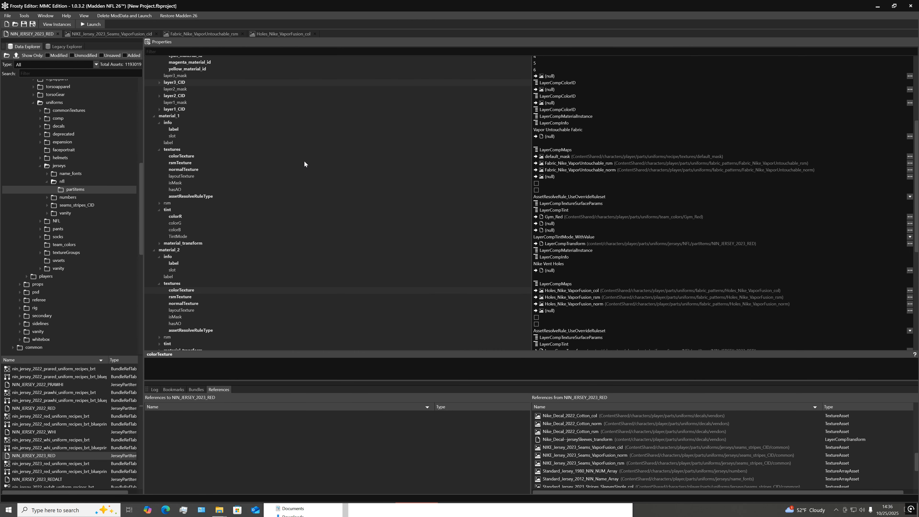
Open the asset assigned to material_2's normalTexture
click(910, 297)
click(795, 298)
click(876, 304)
click(909, 304)
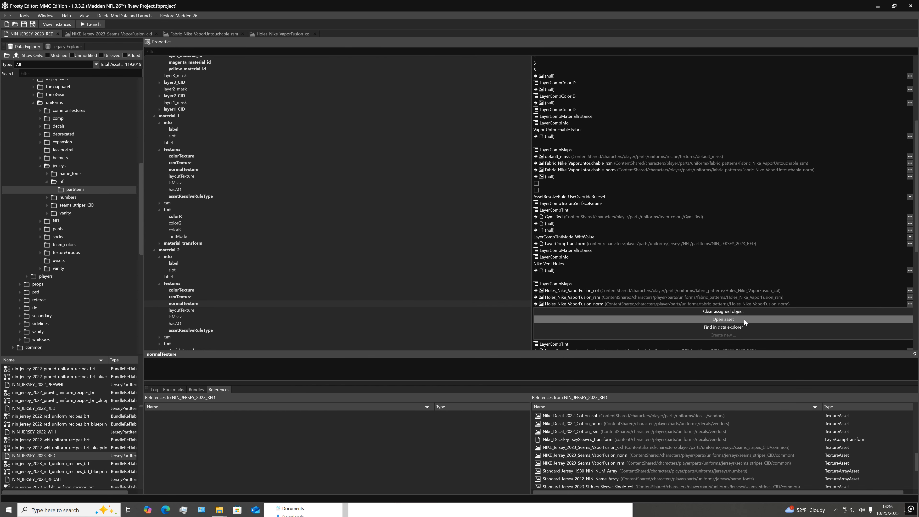
click(741, 320)
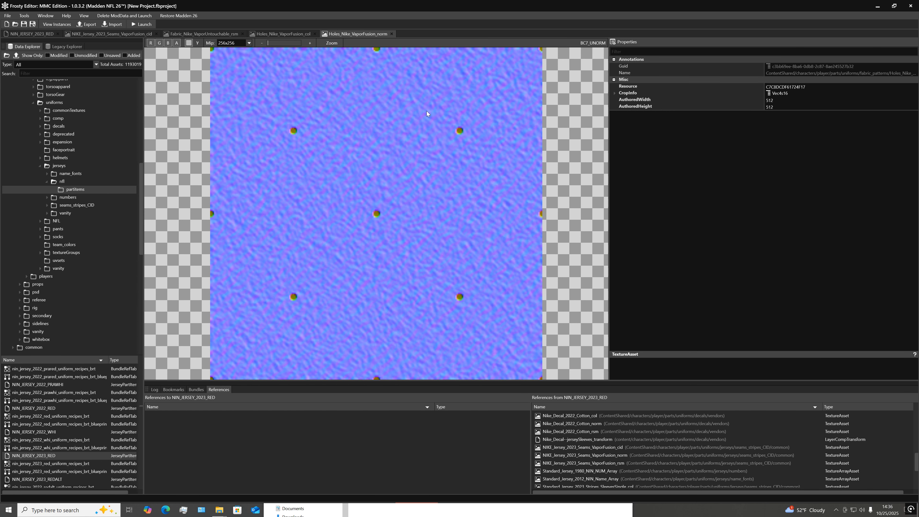
Compare the Holes_Nike_VaporFusion_norm texture with the seams mask texture and return to the part item
click(110, 33)
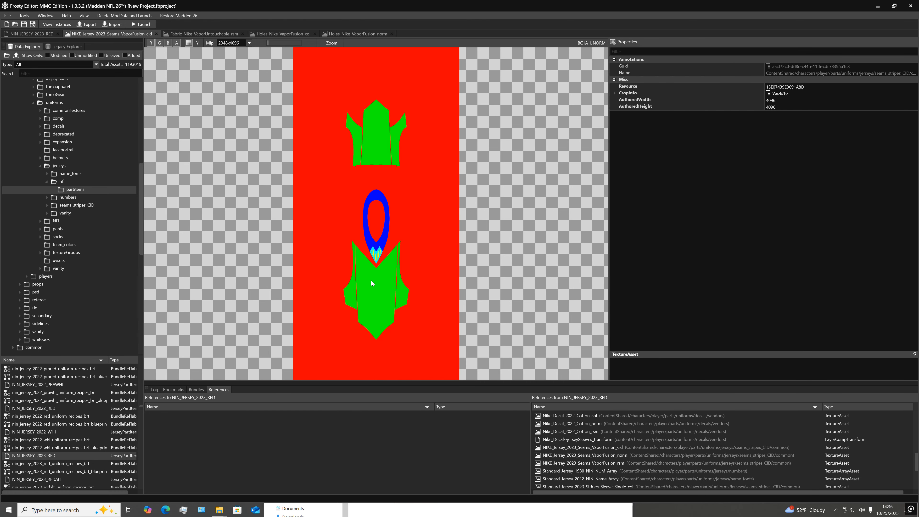
click(353, 34)
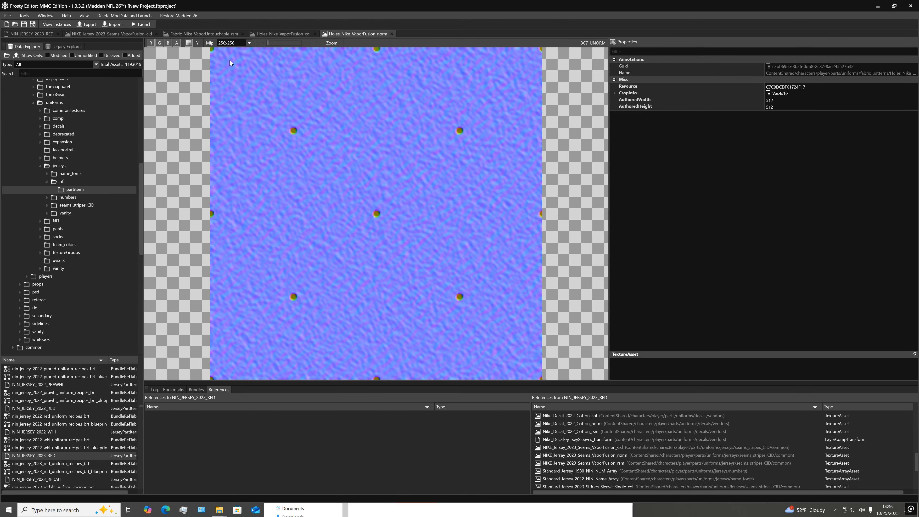
click(140, 36)
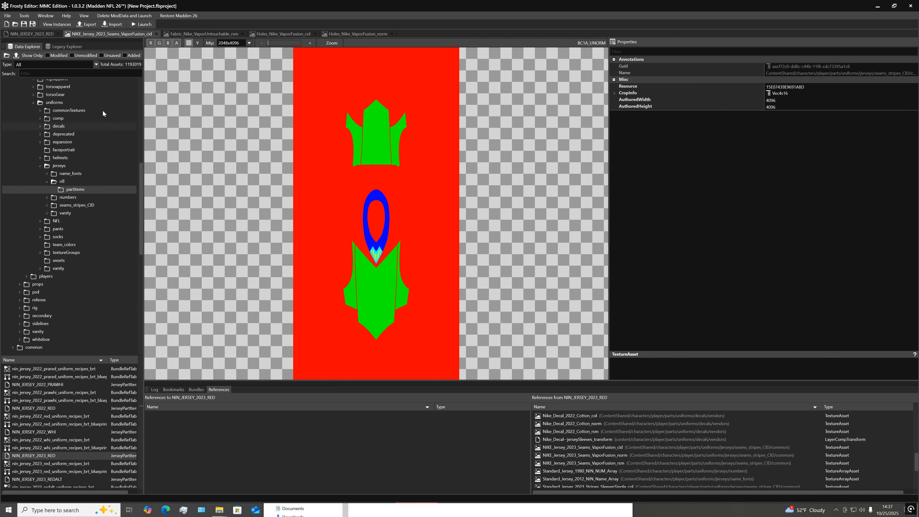
click(32, 34)
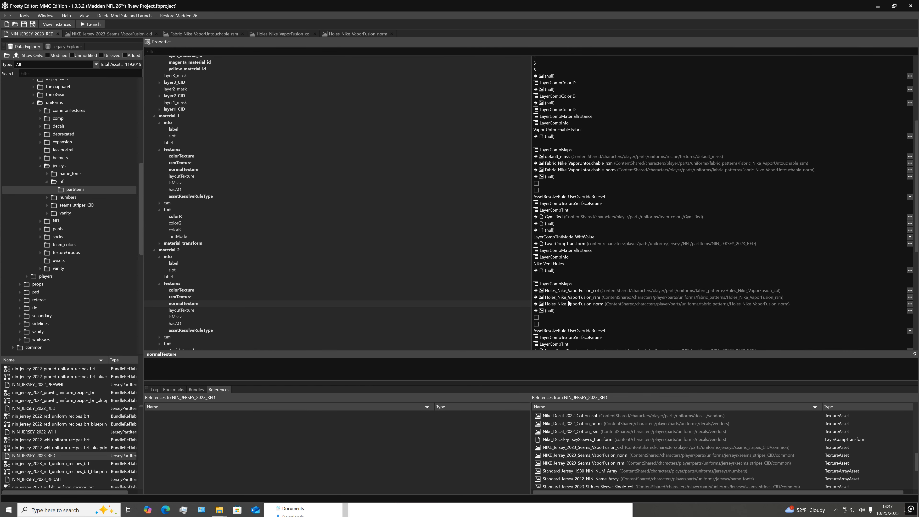
Review the layer4_CID material IDs, expand material_3 to inspect its texture assignments, and collapse it again
scroll(492, 287, down, 3)
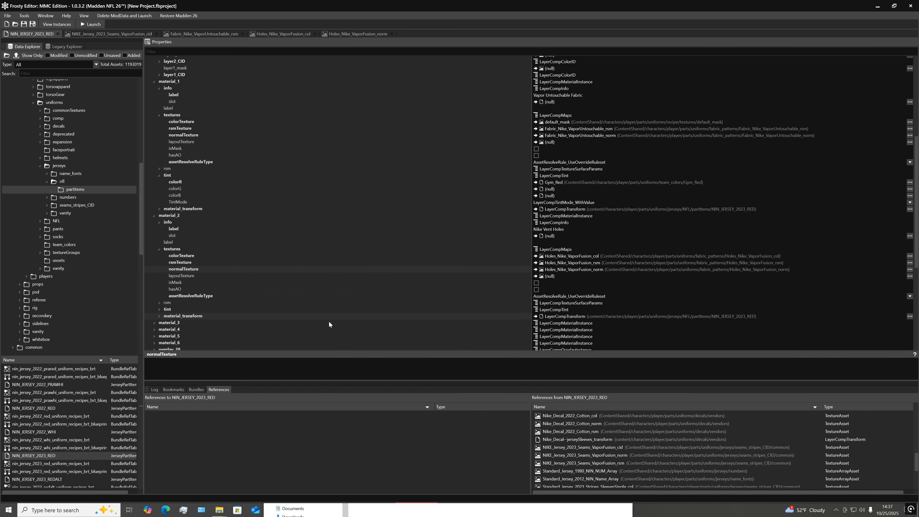
scroll(311, 225, up, 6)
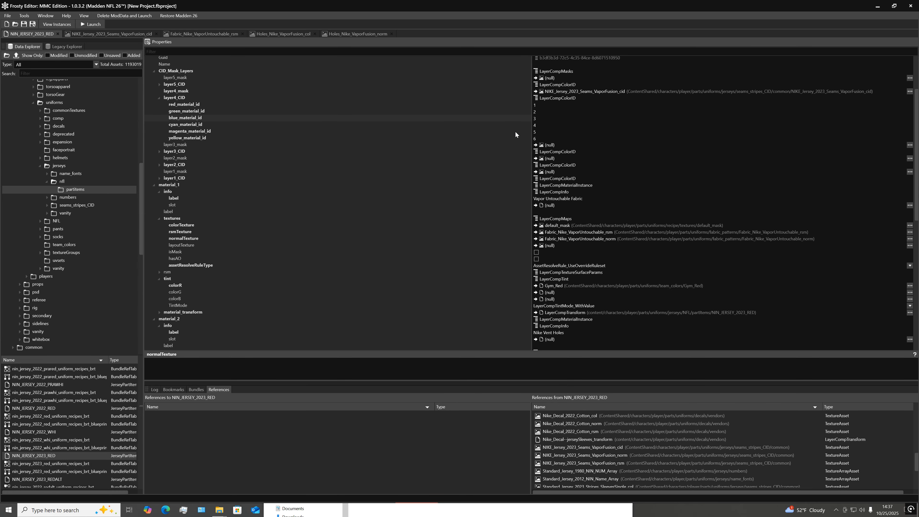
scroll(248, 179, down, 8)
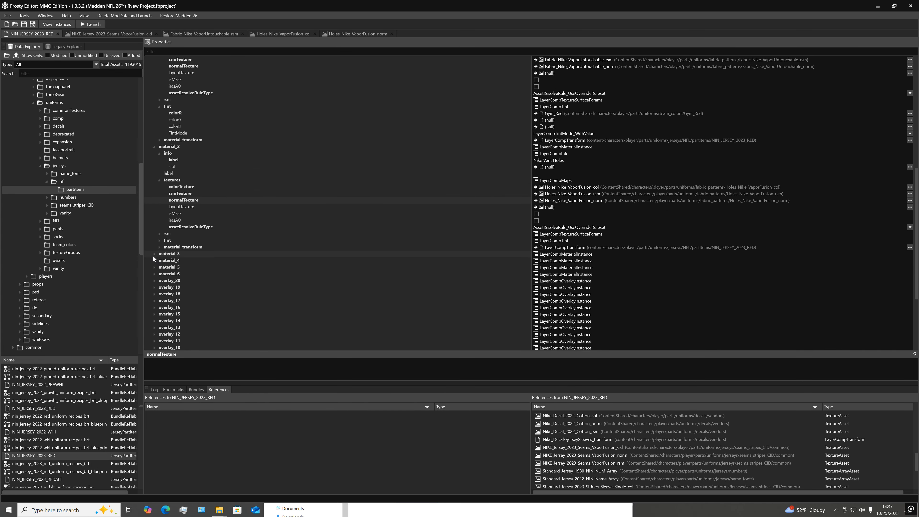
click(154, 254)
click(160, 274)
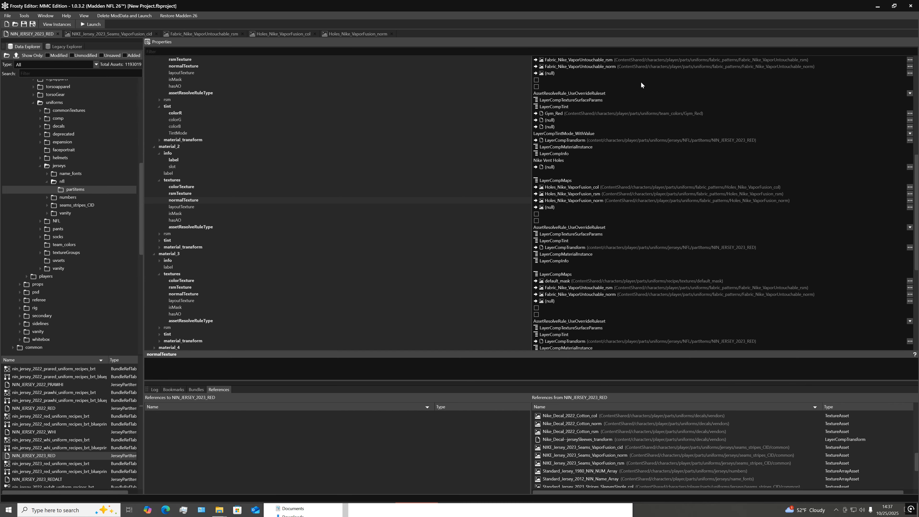
click(154, 254)
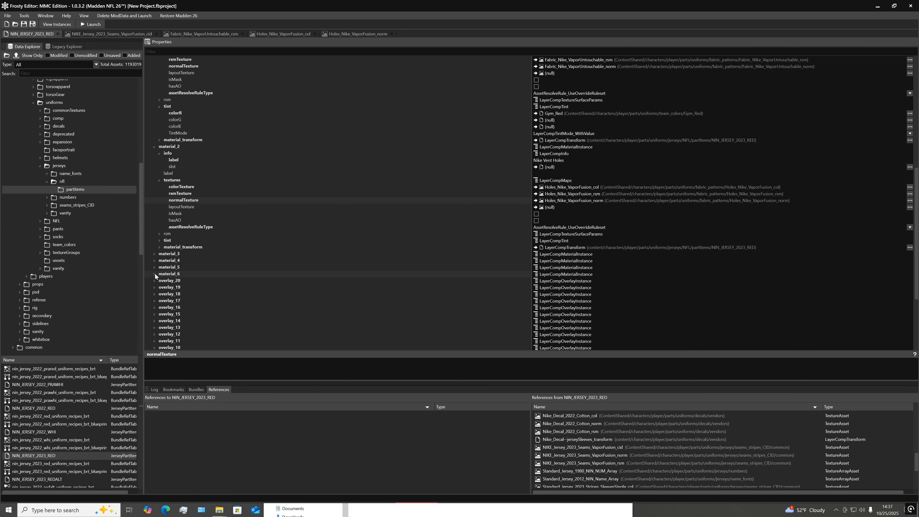
Expand material_6 and its textures to inspect the assigned fabric pattern assets
scroll(239, 247, up, 5)
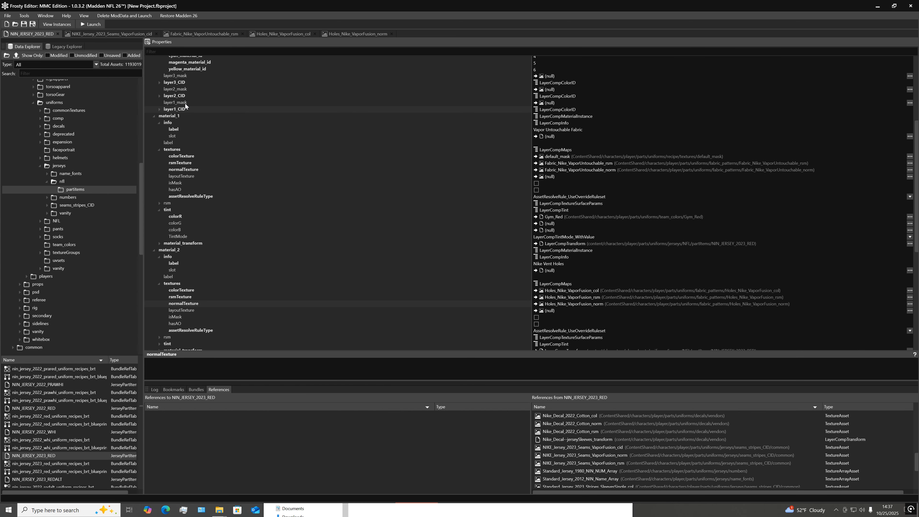
scroll(193, 96, up, 1)
scroll(248, 231, down, 5)
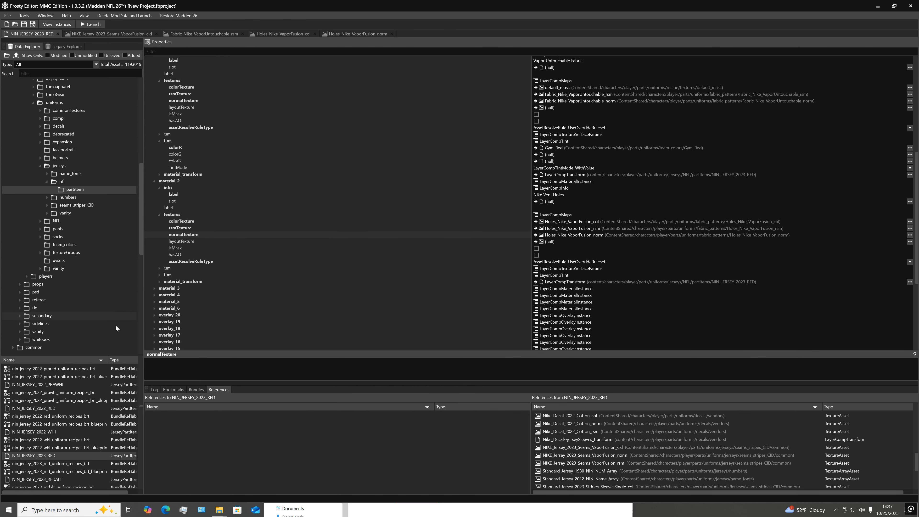
click(154, 309)
scroll(174, 307, down, 3)
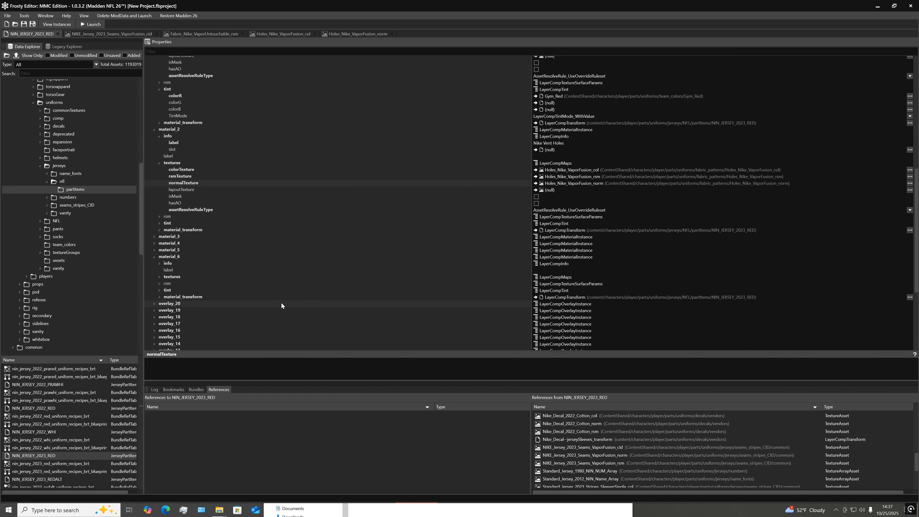
click(160, 277)
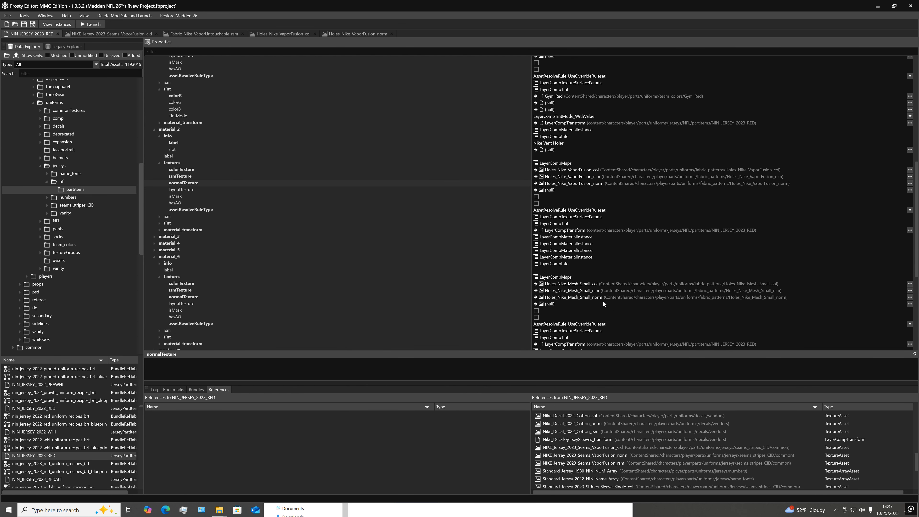
Open the asset assigned to material_6's normalTexture and compare it with Holes_Nike_VaporFusion_norm
click(910, 304)
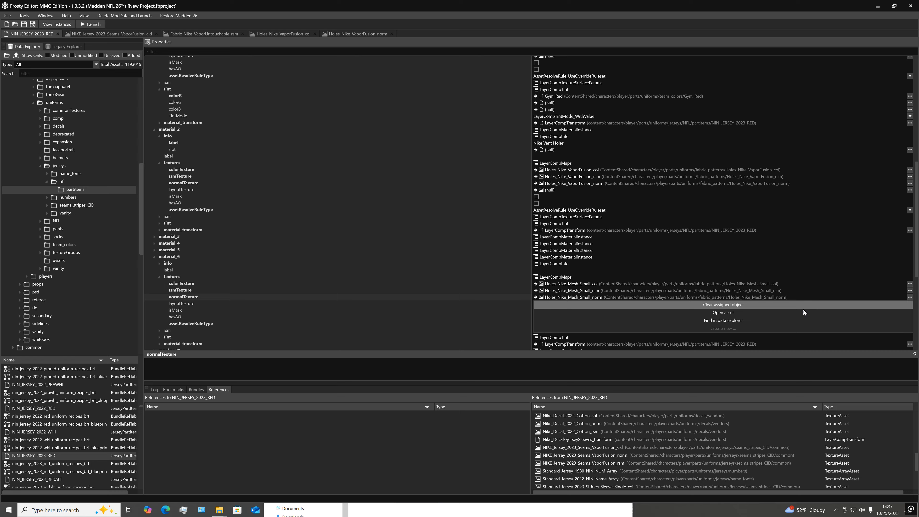
click(765, 319)
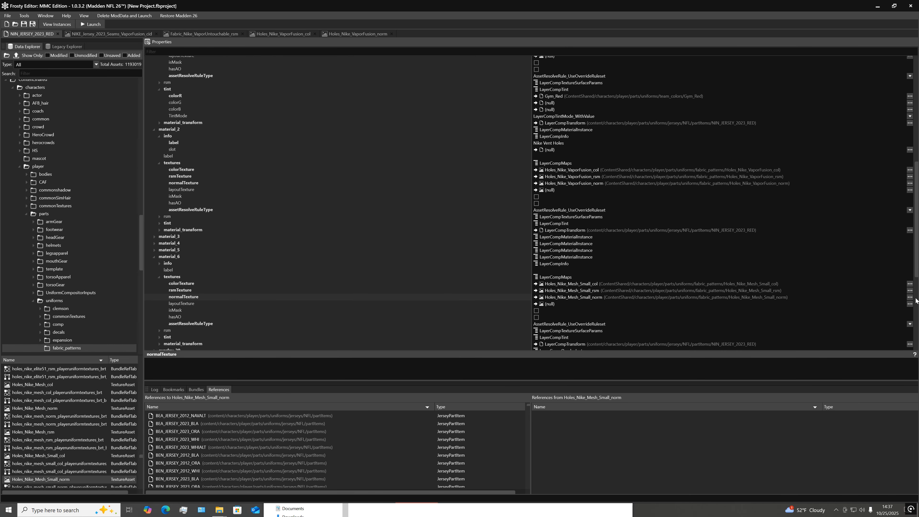
click(910, 297)
click(763, 311)
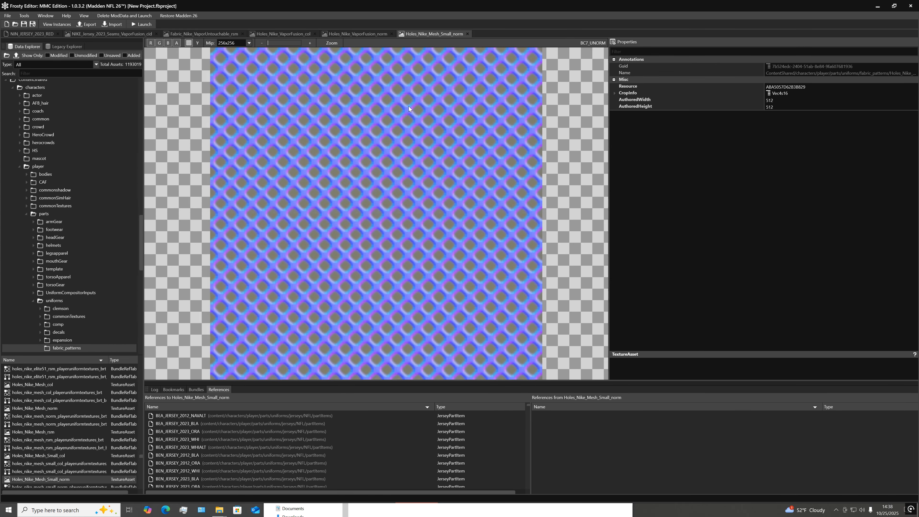
click(356, 33)
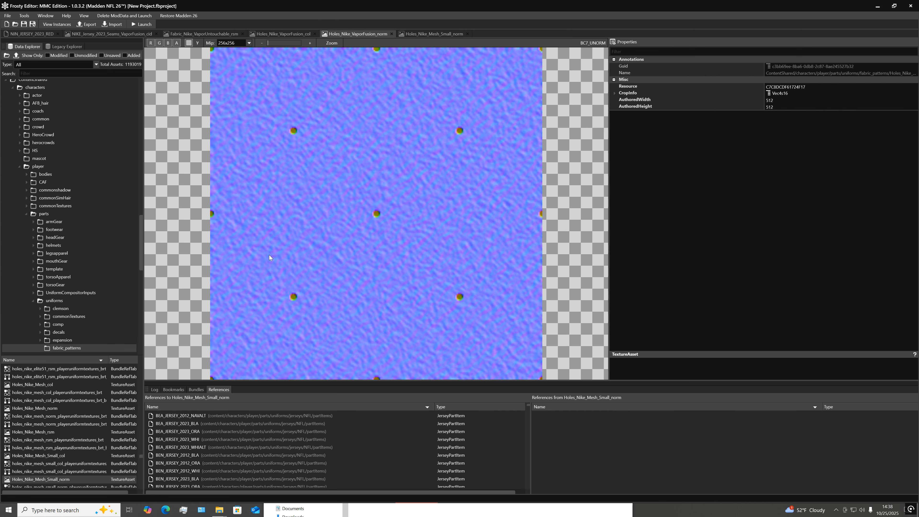
click(437, 34)
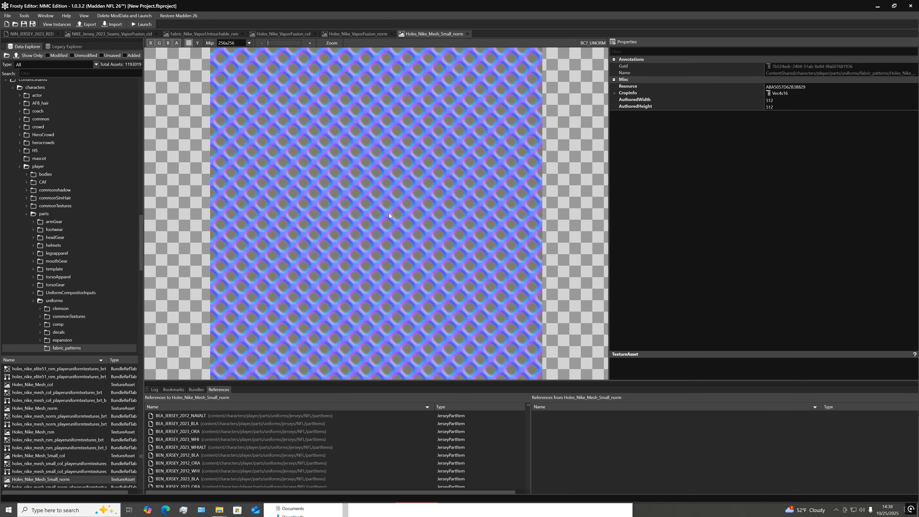
Close the Holes_Nike_Mesh_Small_norm and both Holes_Nike_VaporFusion texture previews and return to NIN_JERSEY_2023_RED
click(468, 34)
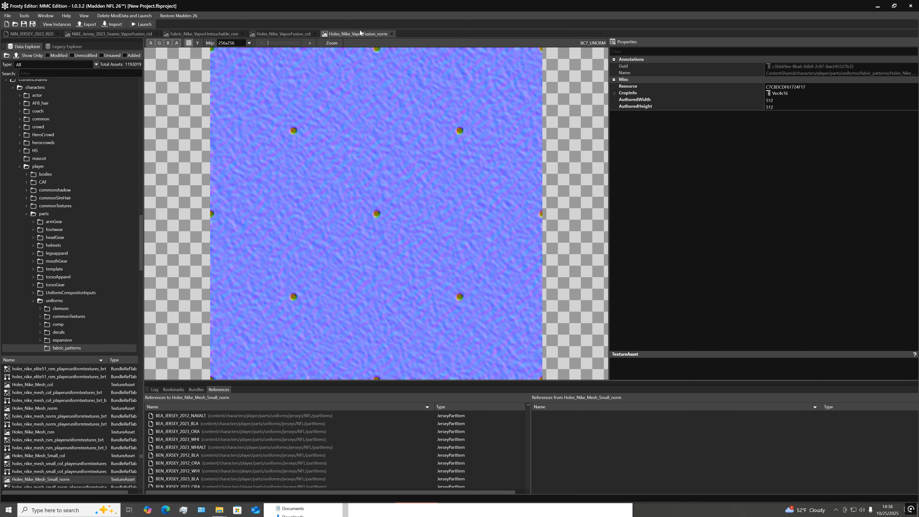
click(391, 34)
click(314, 33)
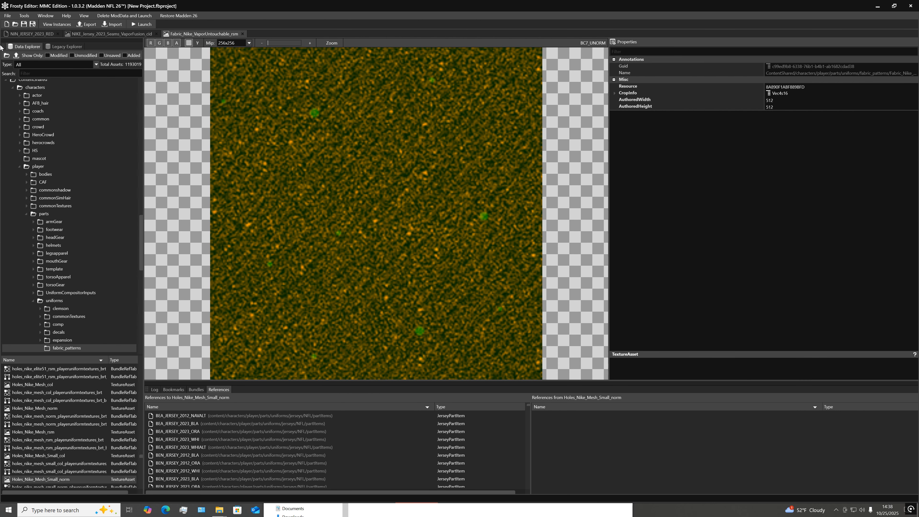
click(25, 34)
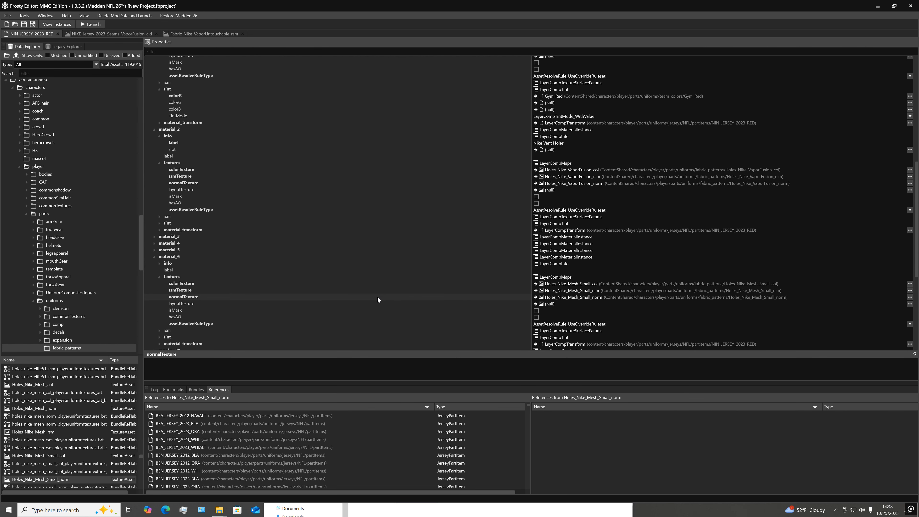
Expand material_6's material_transform to inspect its scale and offset settings, and collapse it again
scroll(377, 297, down, 2)
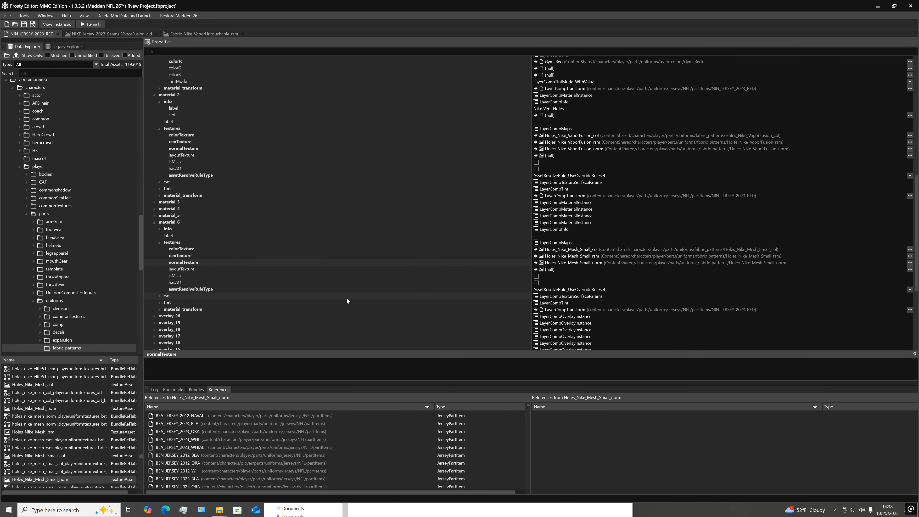
click(158, 309)
scroll(357, 309, down, 3)
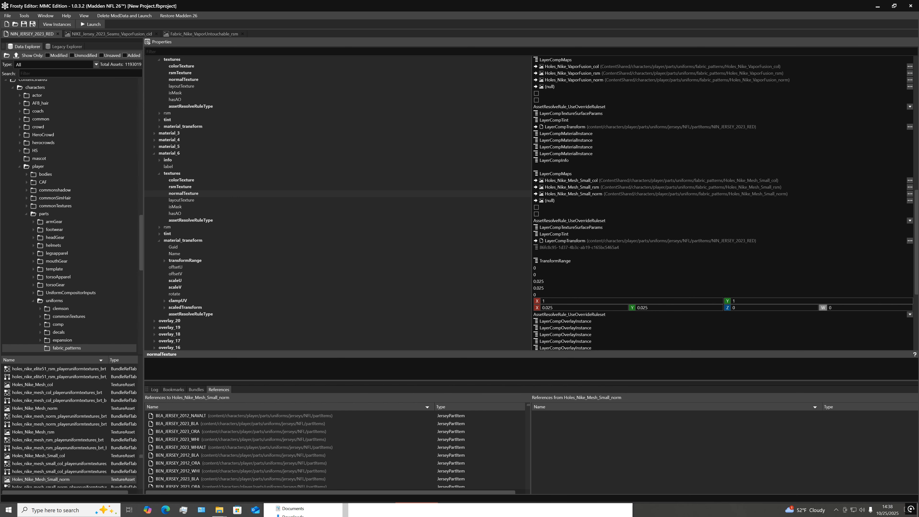
scroll(377, 182, up, 8)
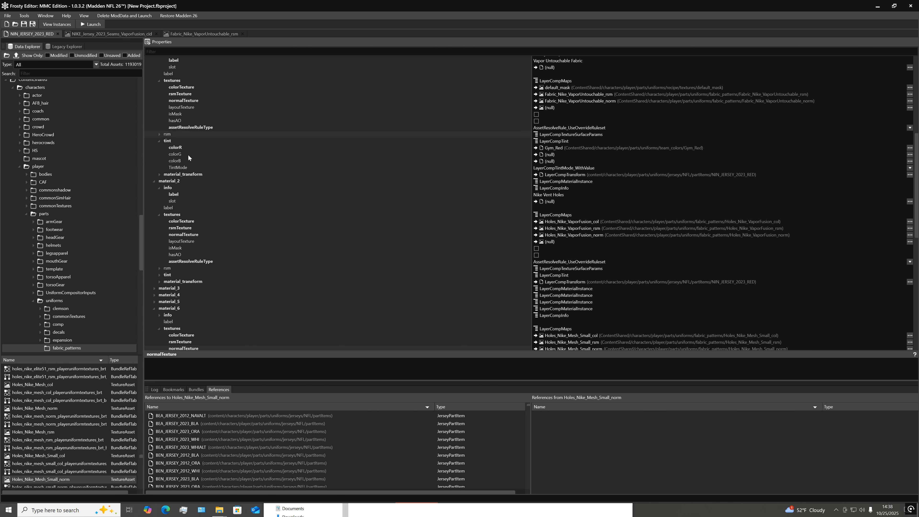
scroll(258, 201, down, 9)
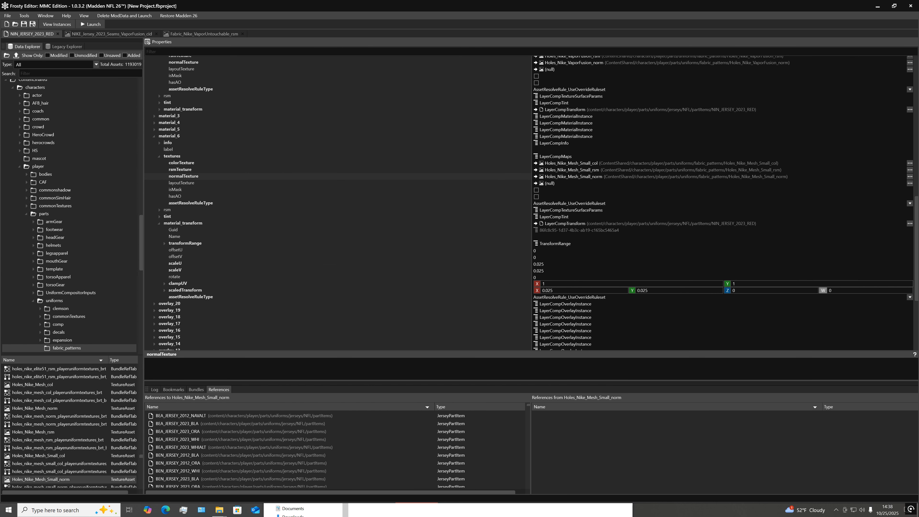
click(158, 223)
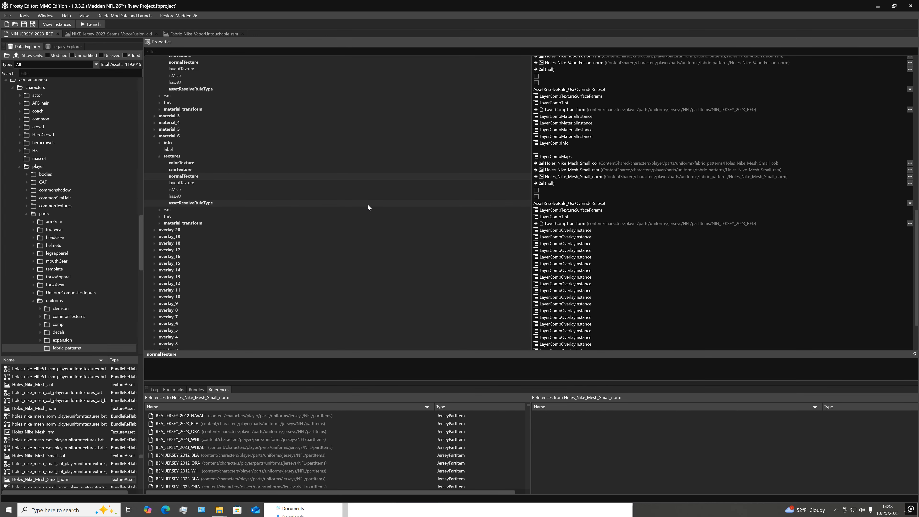
Expand material_6's tint to check its assigned color, and compare the jersey's materials with the NIKE_Jersey_2023_Seams_VaporFusion_cid mask
scroll(368, 205, up, 4)
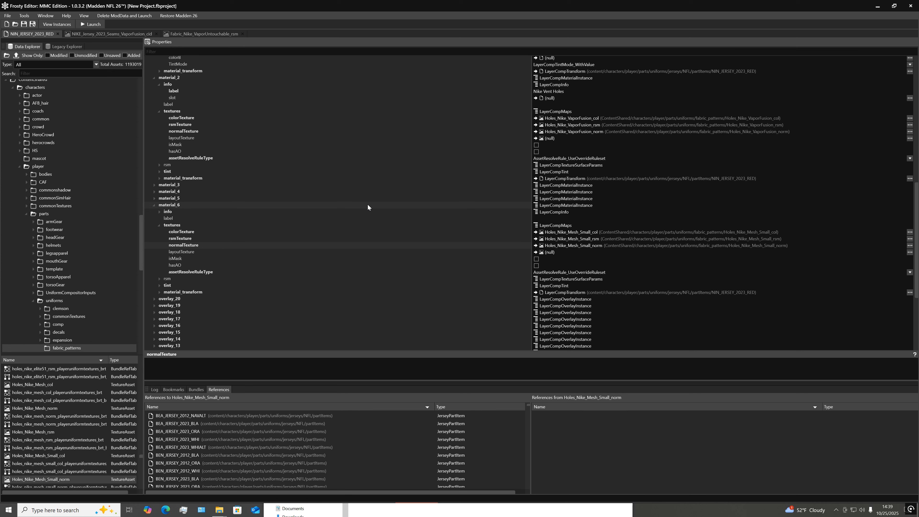
click(159, 286)
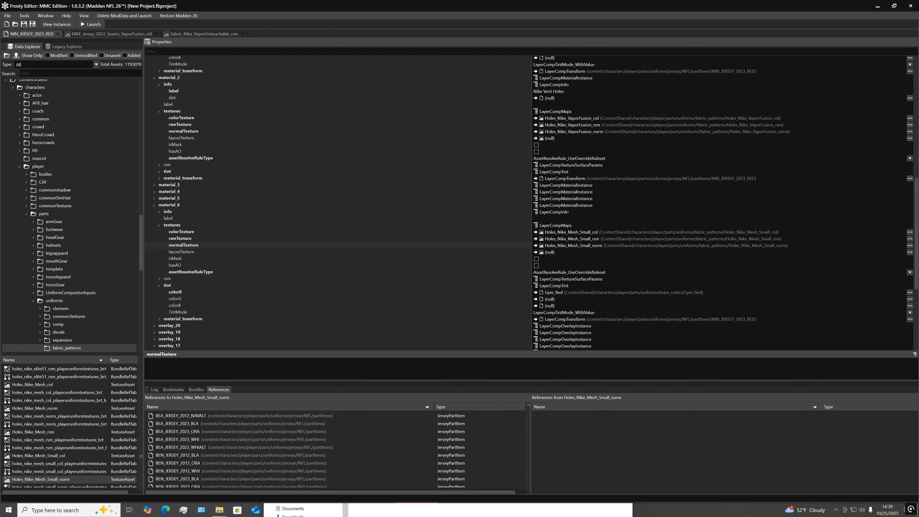
click(132, 34)
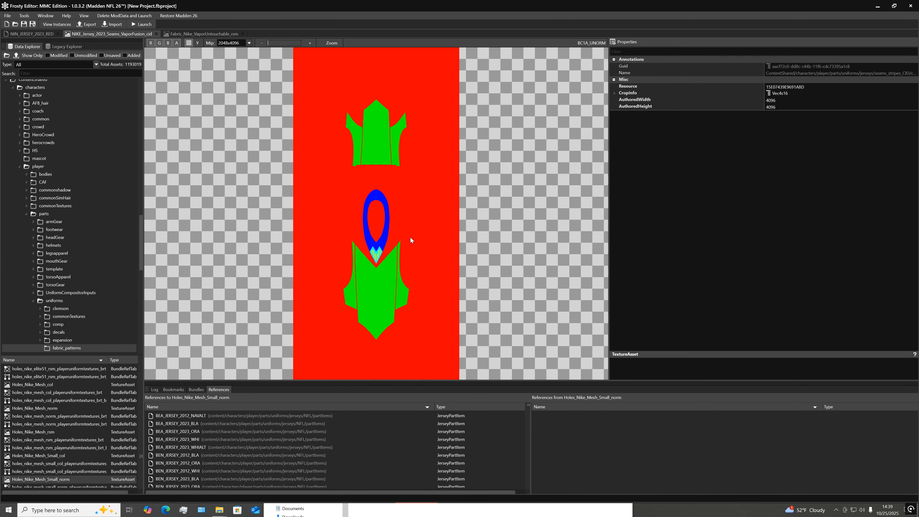
click(44, 35)
click(110, 35)
click(34, 34)
scroll(305, 183, up, 14)
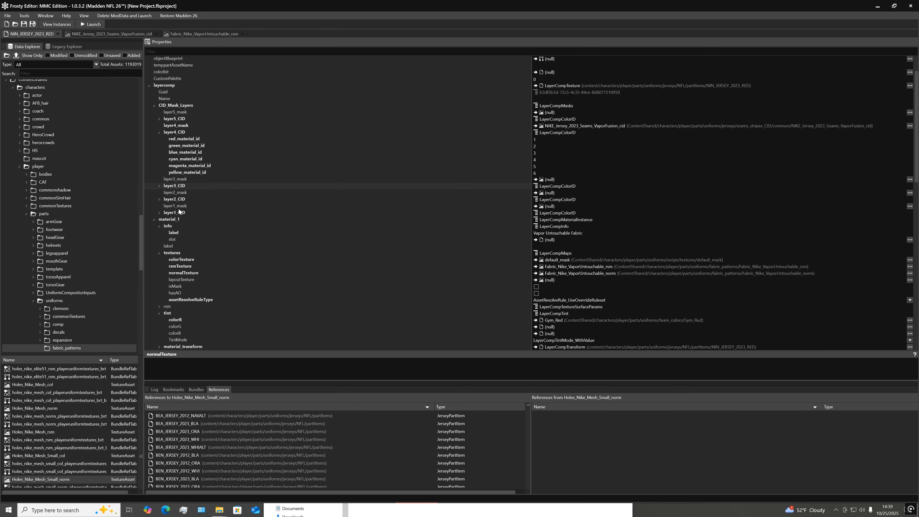
Collapse material_1 and material_2, and expand material_3 in the jersey's properties
click(155, 220)
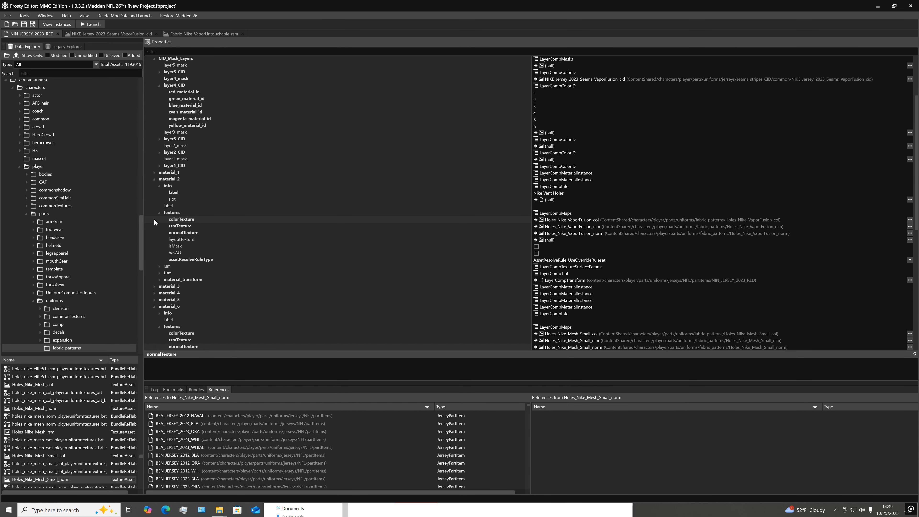
click(155, 180)
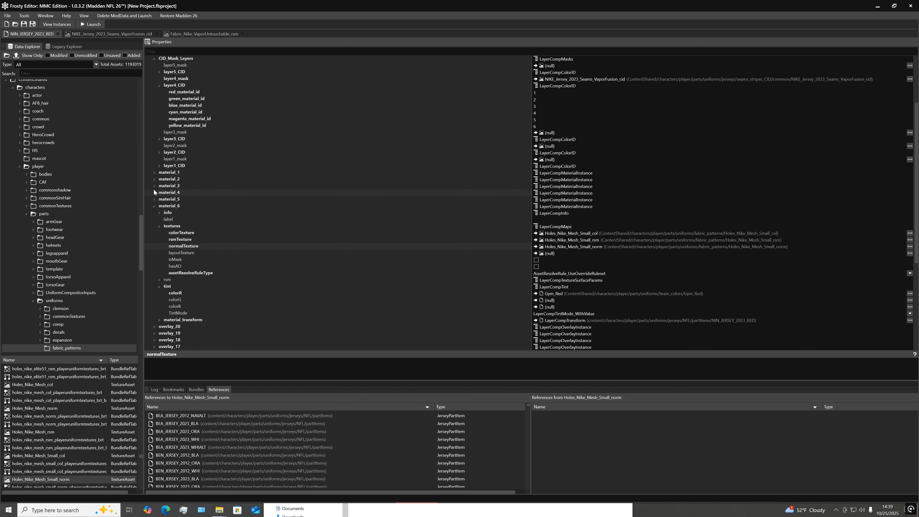
click(155, 186)
scroll(235, 180, up, 1)
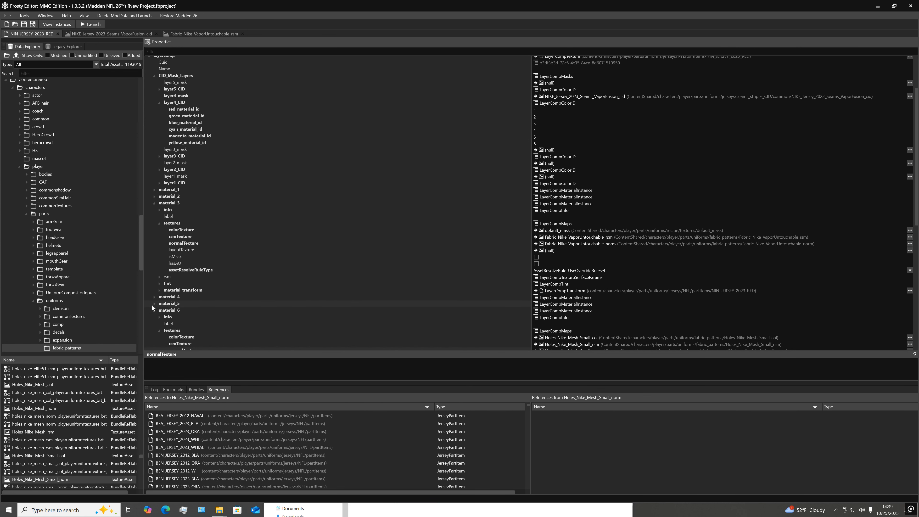
Expand material_4 and its tint to expose the colorR, colorG and colorB assignments
click(154, 297)
scroll(185, 292, down, 5)
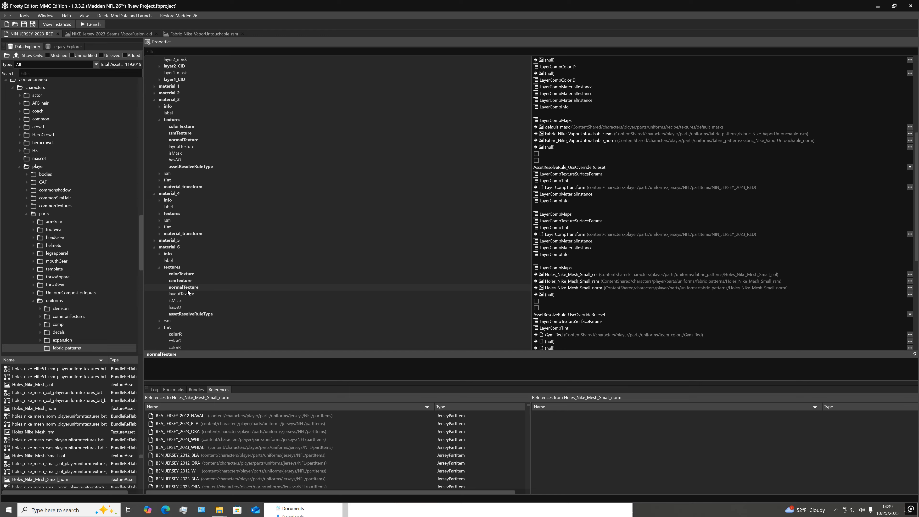
click(159, 226)
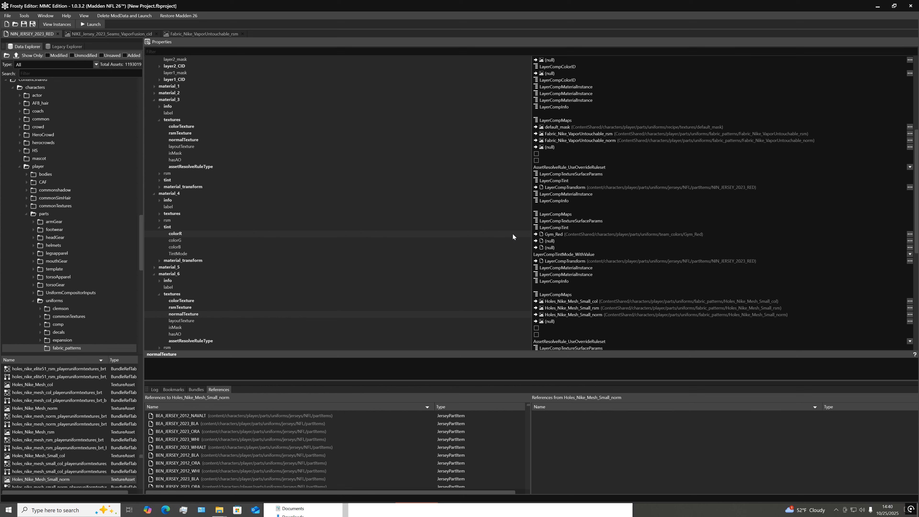
scroll(475, 255, down, 3)
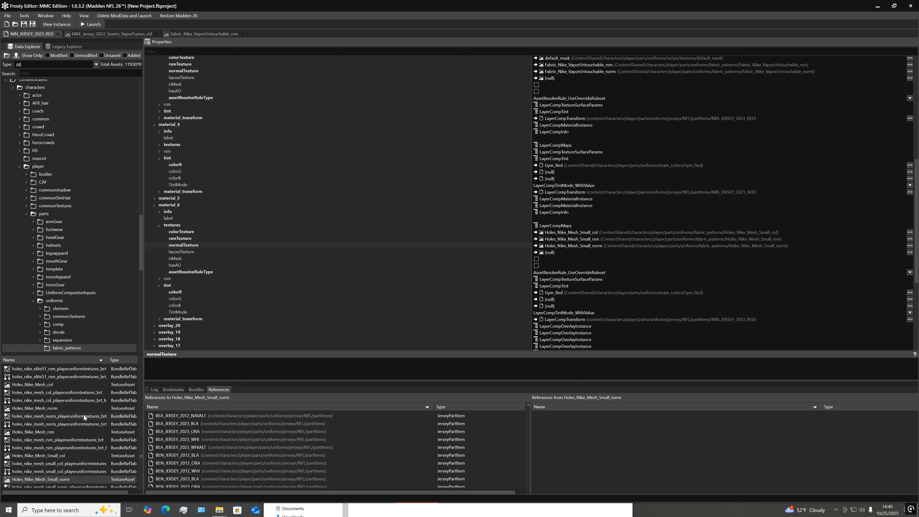
Open the partitems folder under jerseys/nfl and select NIN_JERSEY_2023_RED to list its references
scroll(104, 226, down, 10)
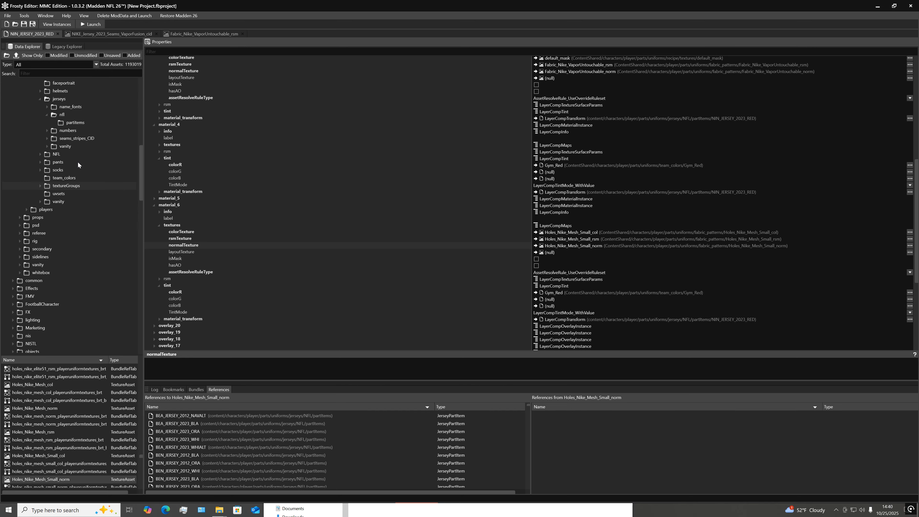
click(75, 123)
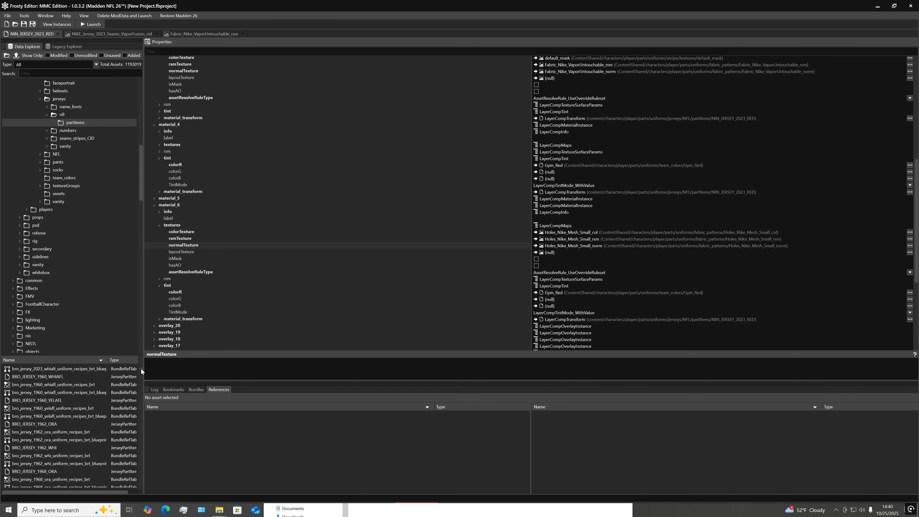
drag(141, 368, 141, 408)
scroll(113, 411, down, 2)
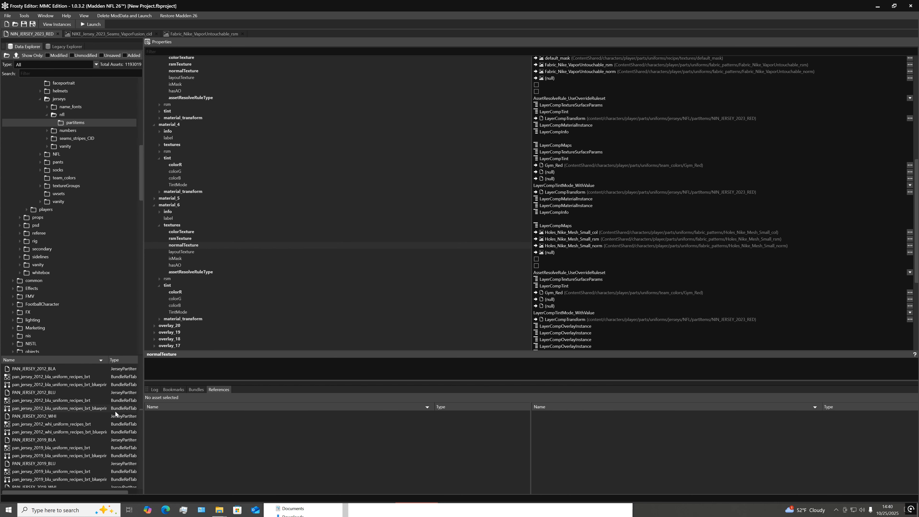
scroll(113, 410, up, 1)
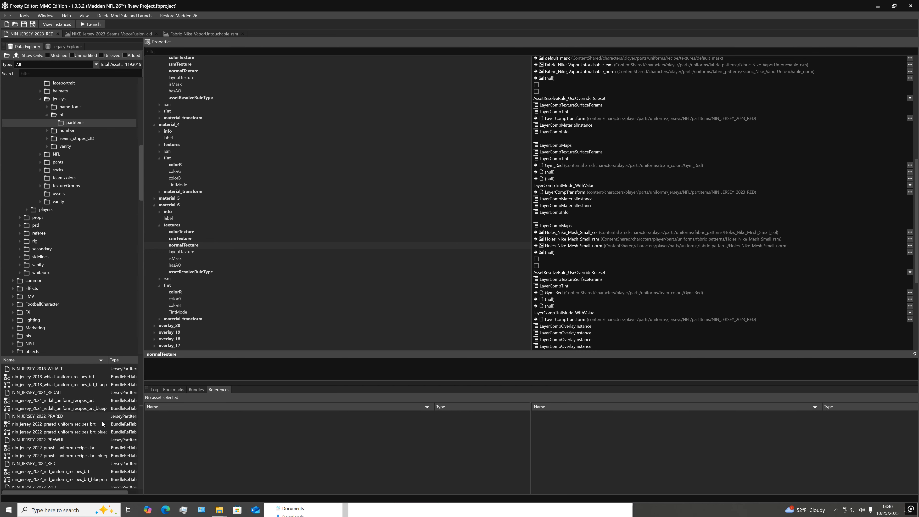
scroll(59, 438, down, 3)
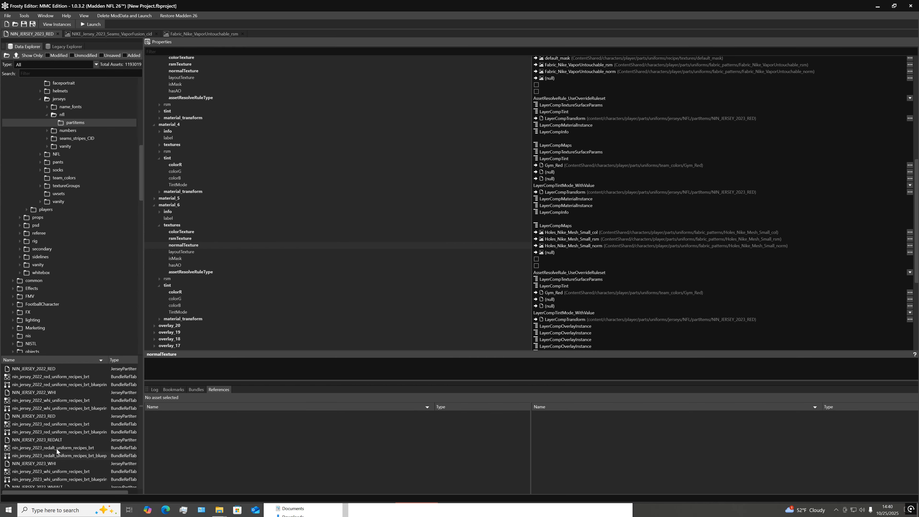
click(61, 419)
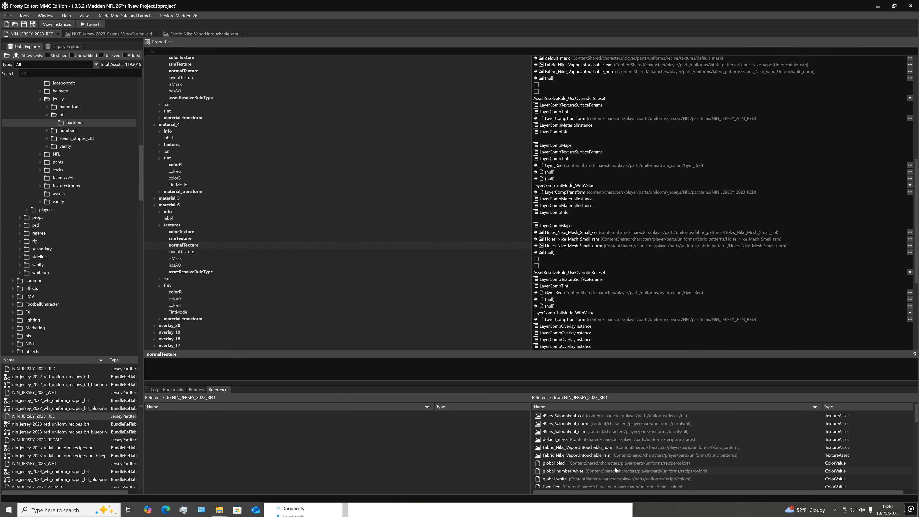
Sort the assets referenced by the jersey by type and locate the global_white color value in the data explorer
click(847, 407)
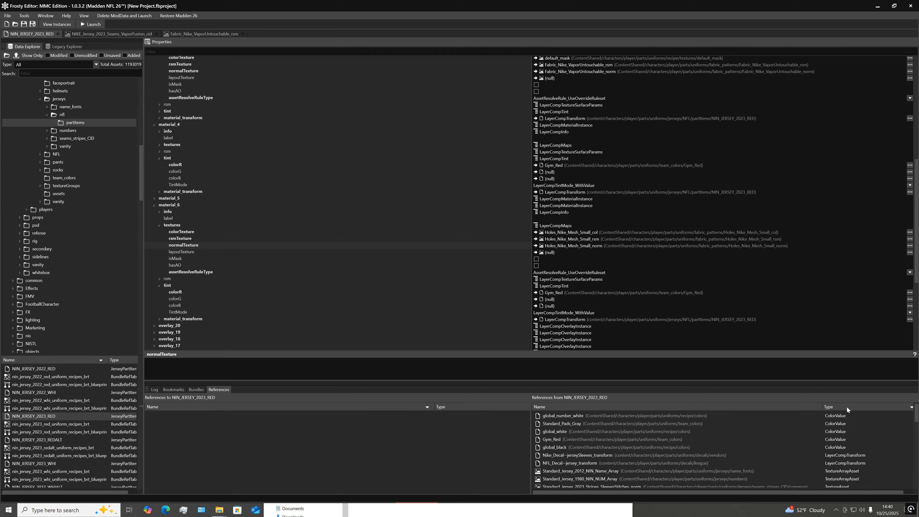
click(714, 405)
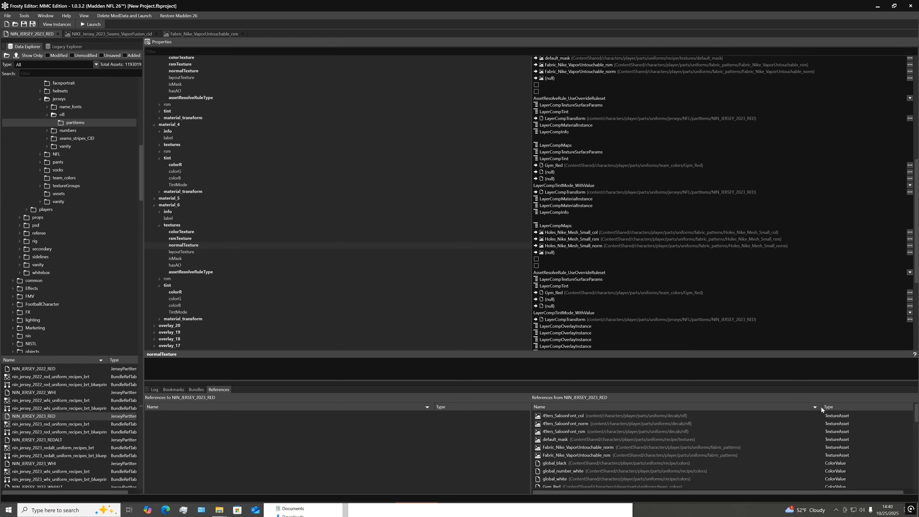
click(845, 408)
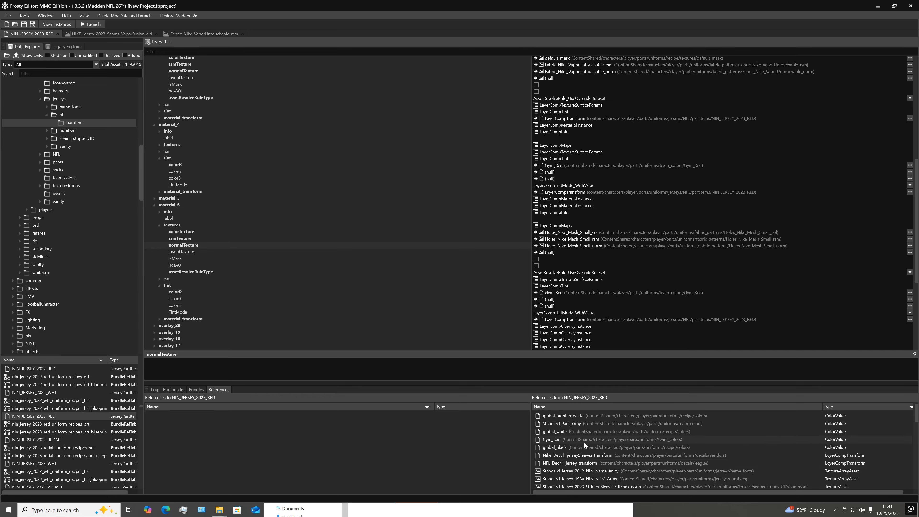
right_click(757, 435)
click(790, 447)
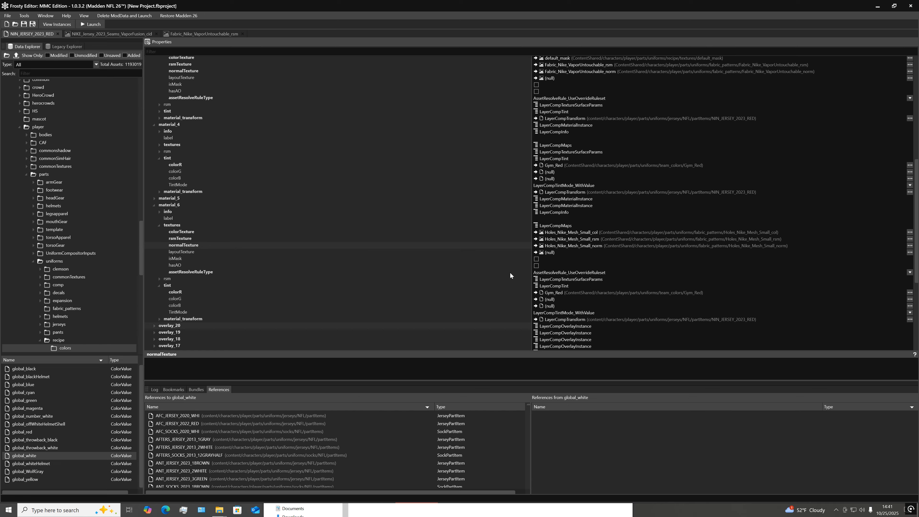
Assign global_white to the tint colorR of material_6, material_4 and material_3
click(183, 292)
click(535, 292)
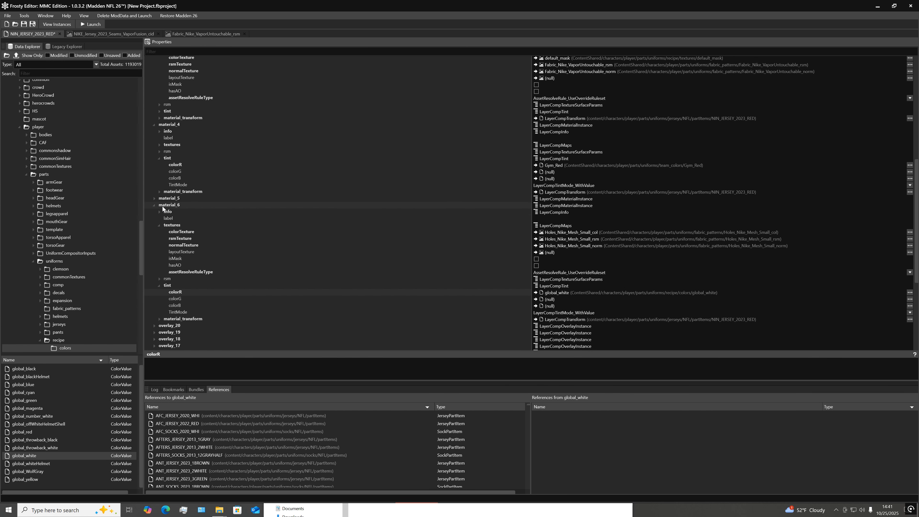
click(536, 165)
scroll(537, 166, up, 6)
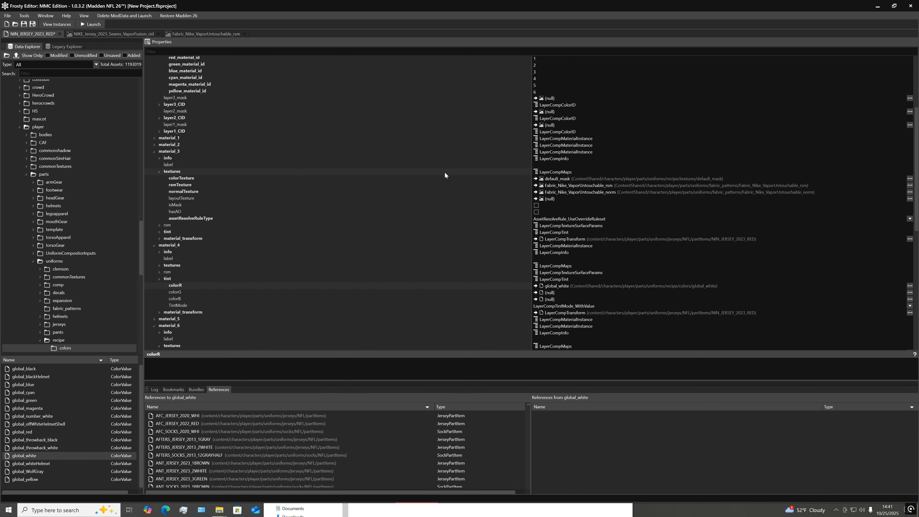
click(159, 231)
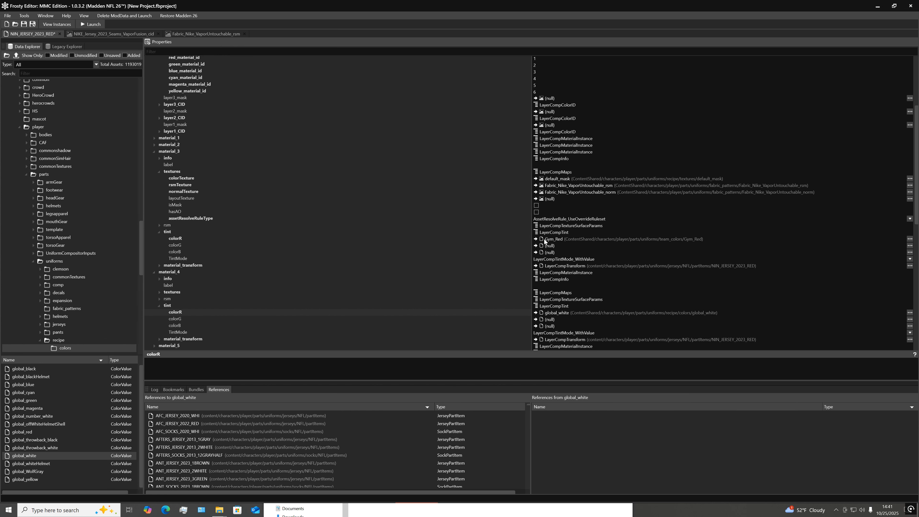
click(535, 239)
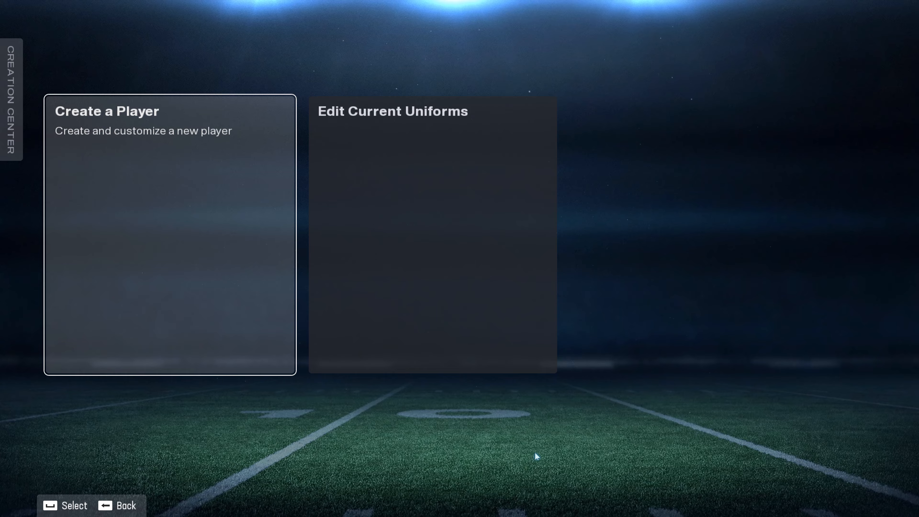
In Madden NFL 26's Creation Center, open Edit Current Uniforms and switch the team to the Giants
key(Right)
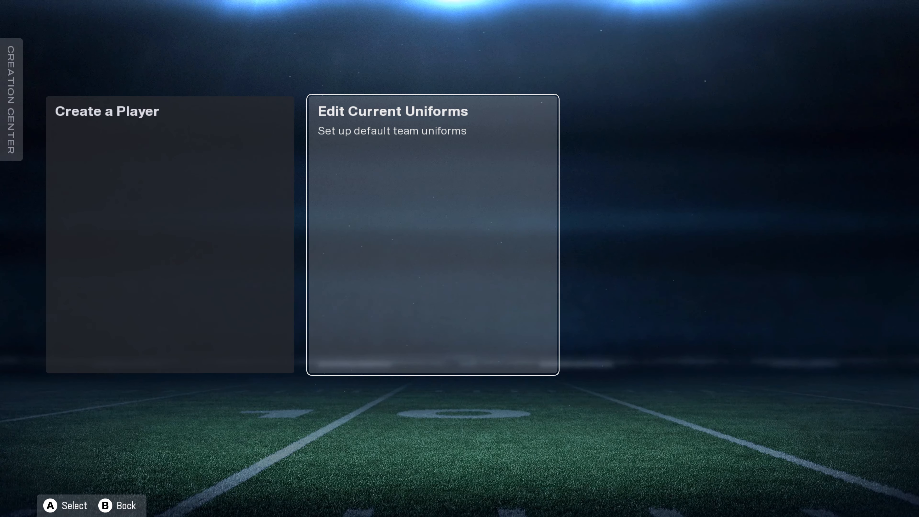
key(Return)
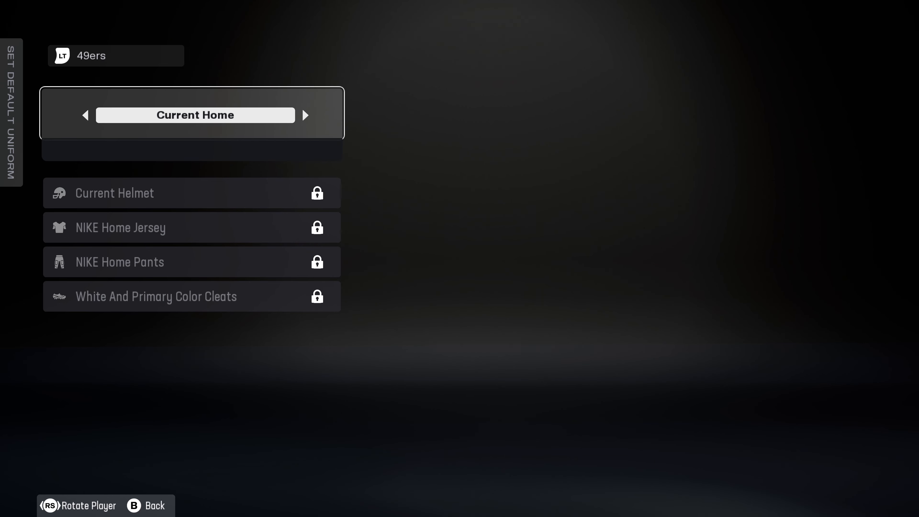
key(LT)
key(Down)
key(Return)
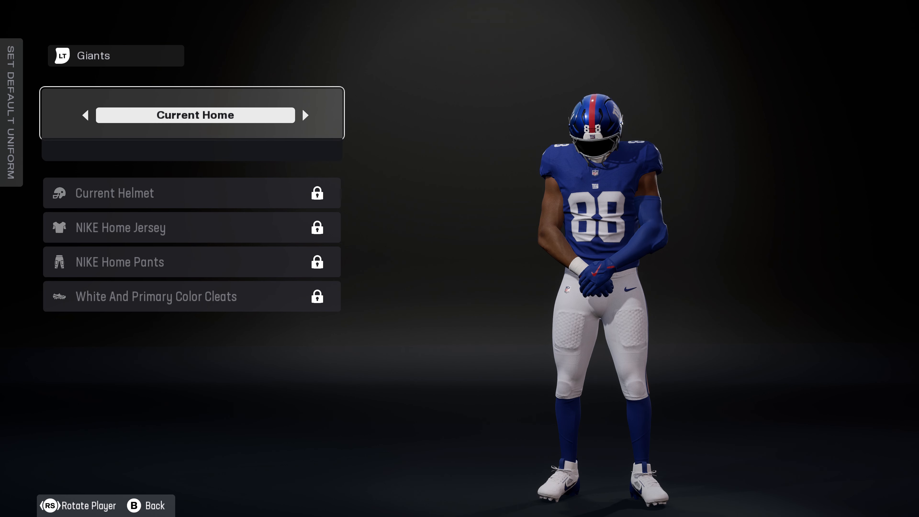
Switch the team back to the 49ers and rotate the player to inspect the Current Home jersey from several sides
key(LT)
key(Up)
key(Return)
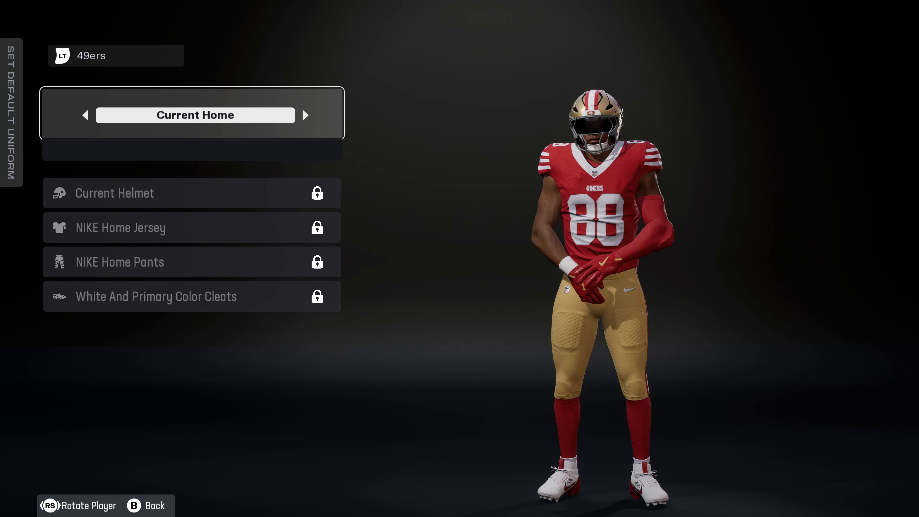
key(RS)
key(RS)
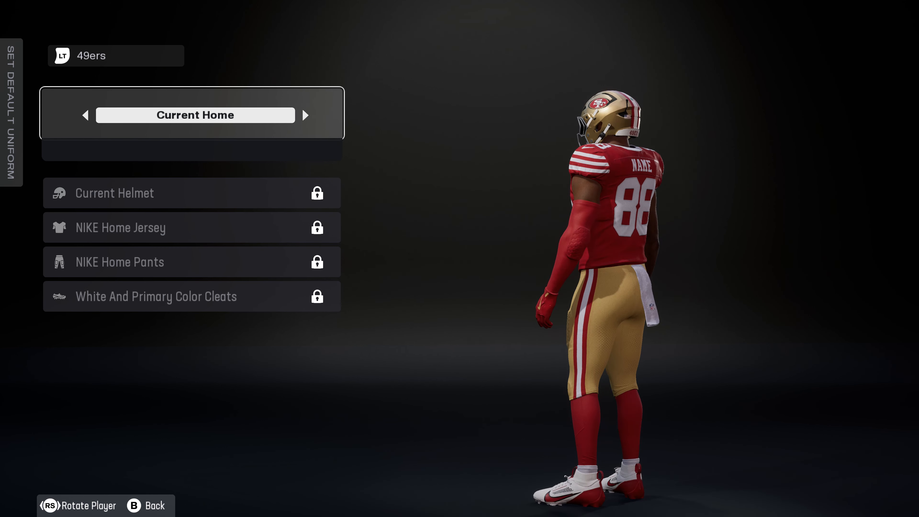
key(RS)
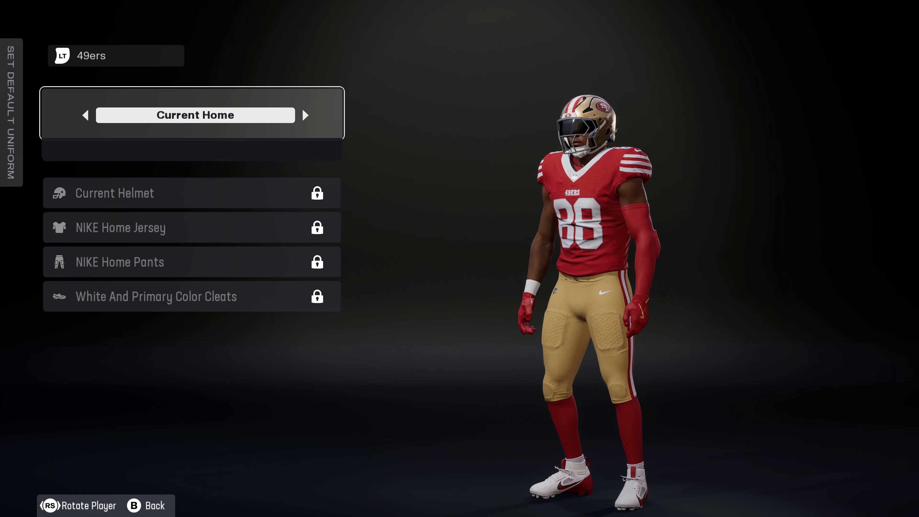
Leave the default uniform screen and open 49ers tight end #85 for editing through Manage Players, going to his uniform apparel
key(Escape)
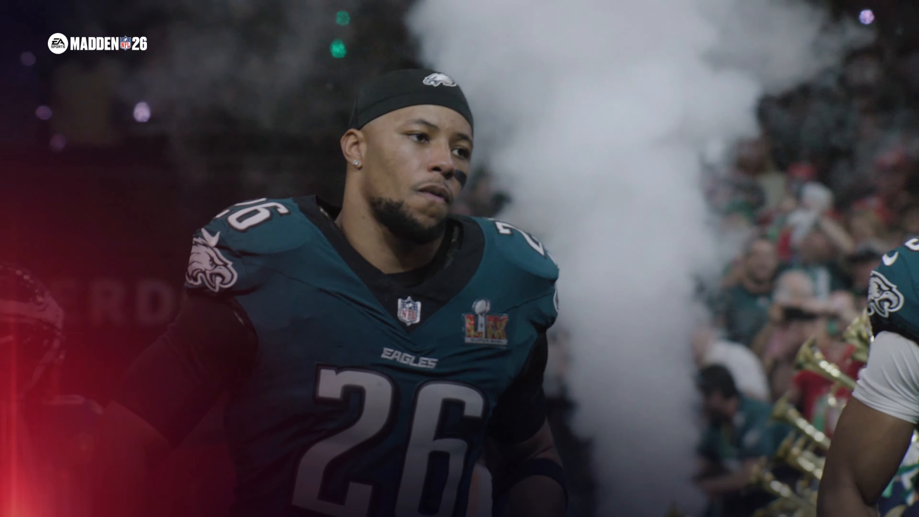
key(Return)
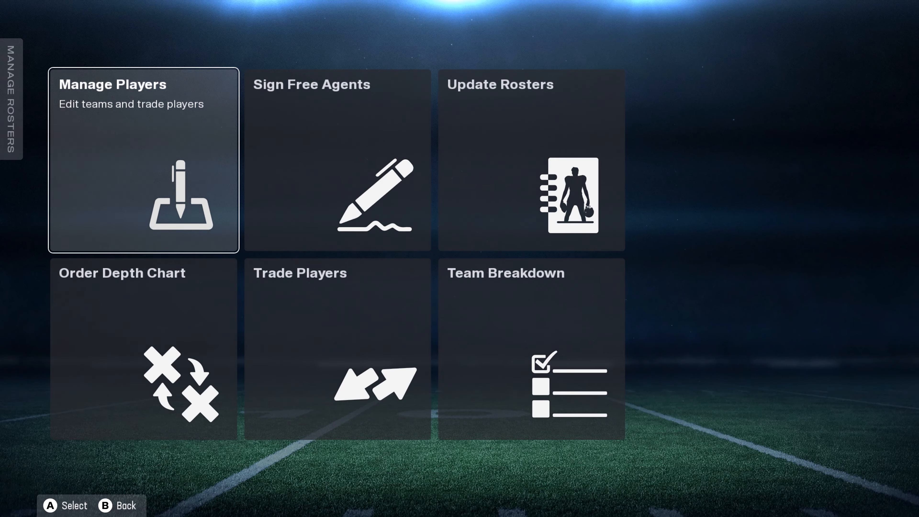
key(Return)
key(Return)
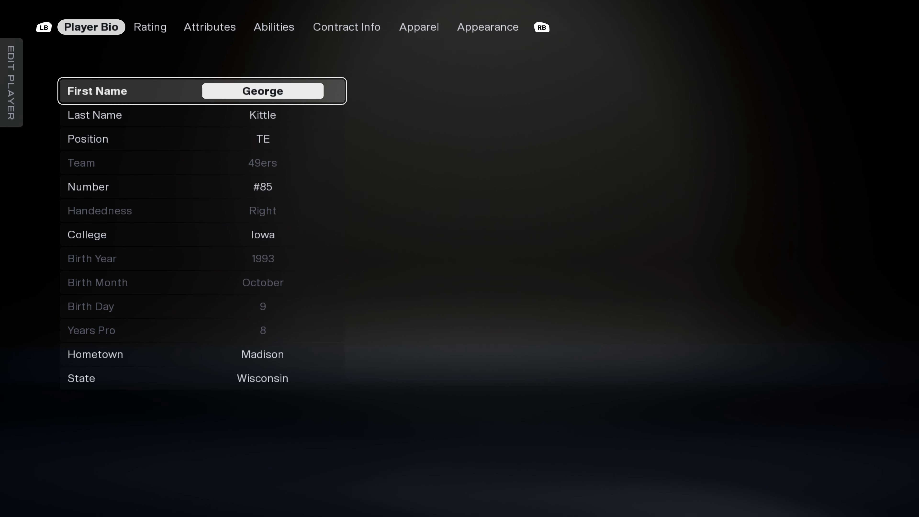
key(q)
key(q)
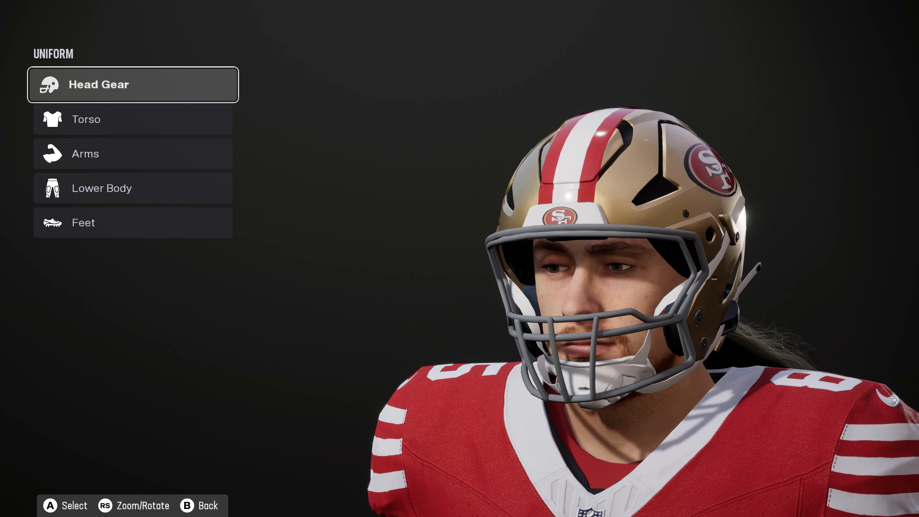
Inspect the edited jersey on the player in the Torso and Arms views, checking the back, front and sleeves
key(Down)
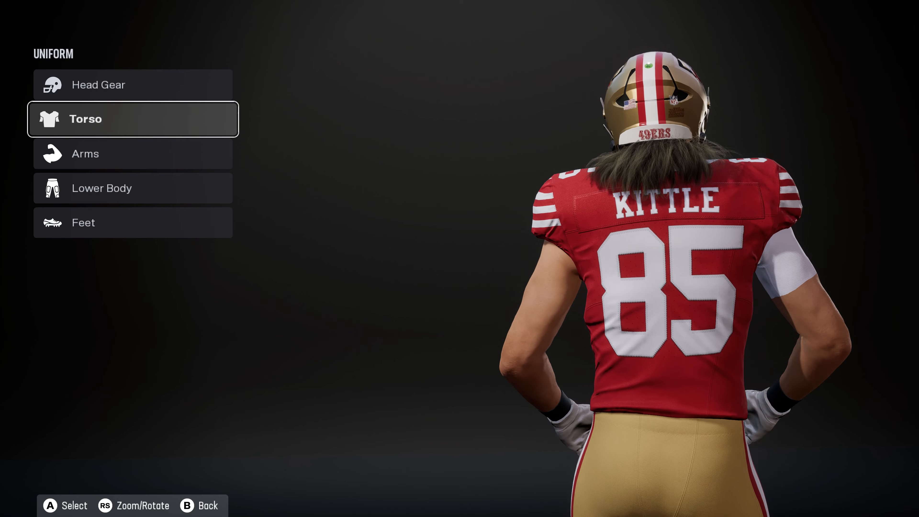
key(Down)
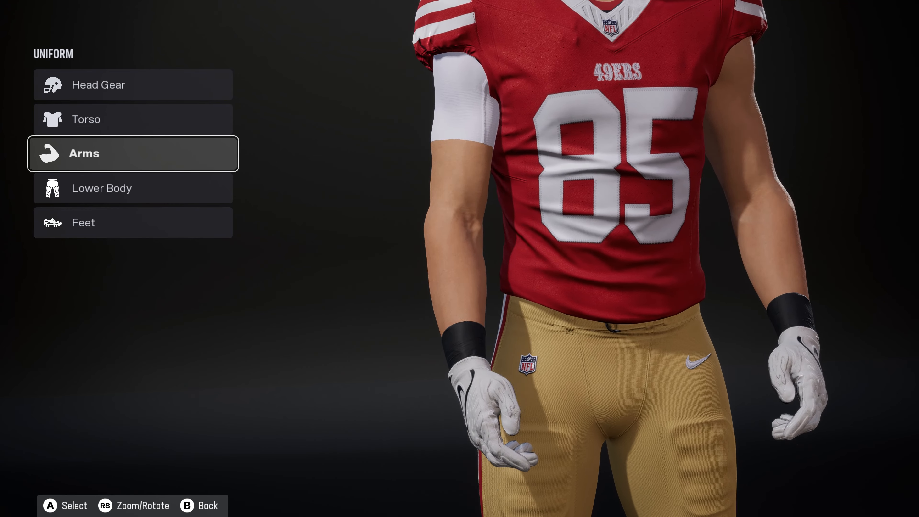
key(Up)
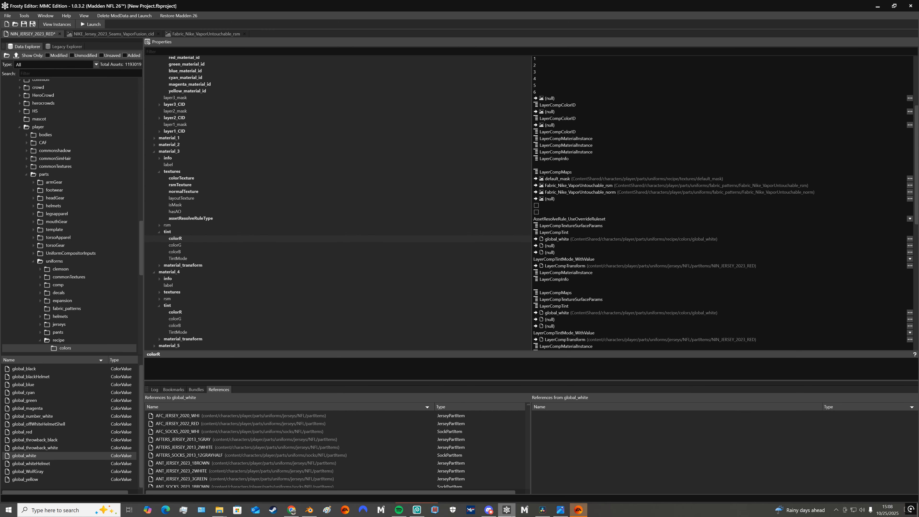
Back in Frosty Editor, collapse CID_Mask_Layers and the expanded material entries of NIN_JERSEY_2023_RED
scroll(362, 298, up, 3)
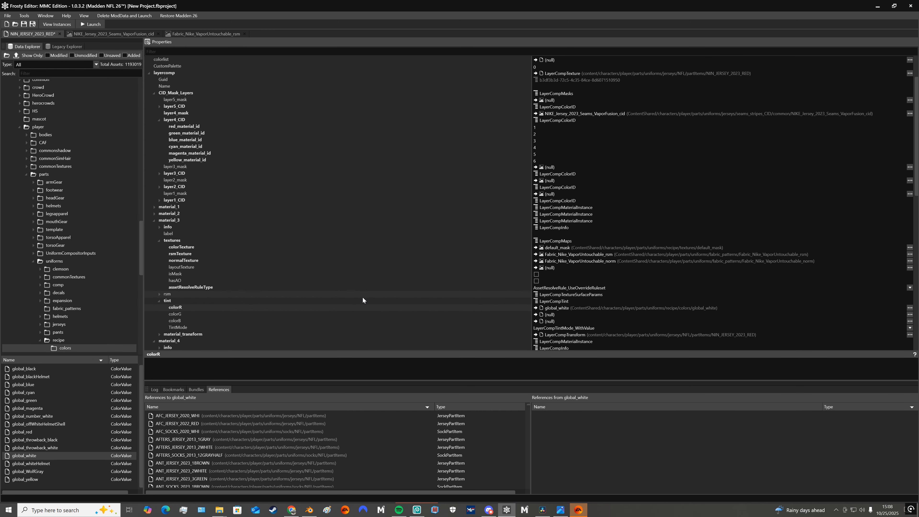
click(154, 93)
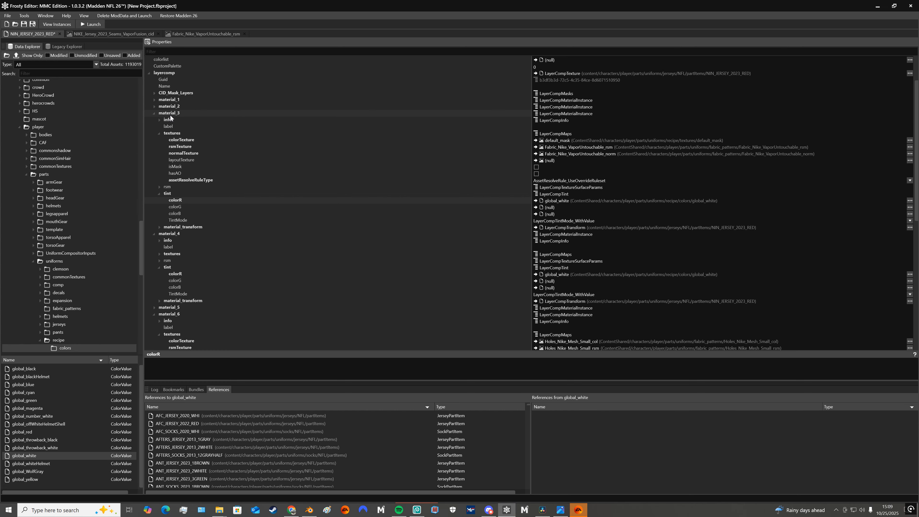
click(154, 113)
click(154, 120)
click(154, 133)
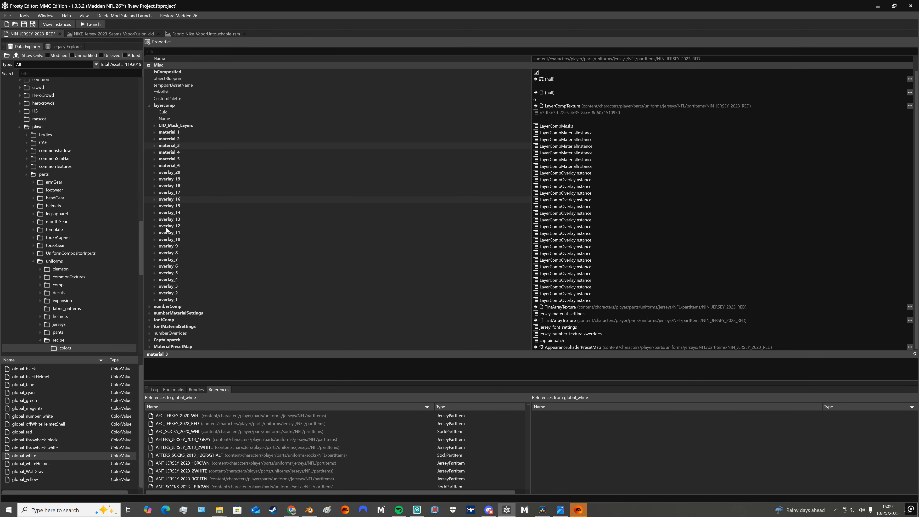
Expand overlay_1 and show its info and textures properties
click(155, 299)
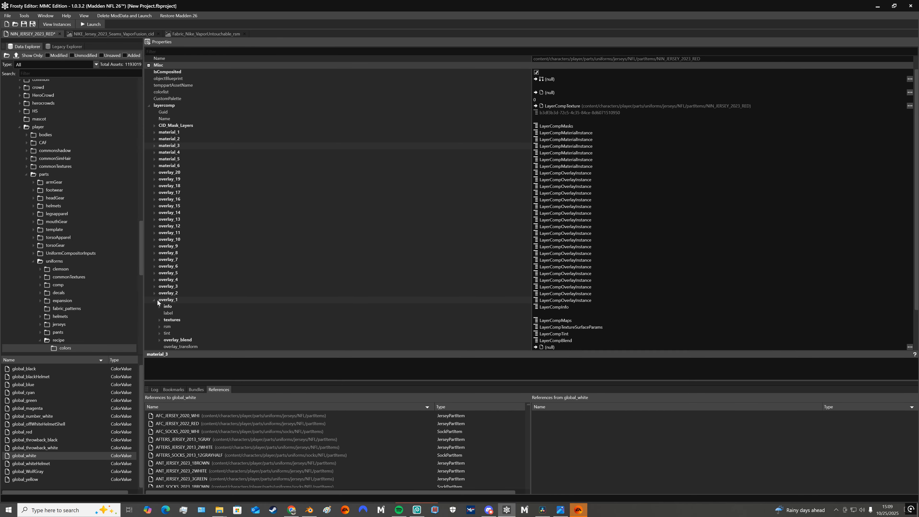
click(160, 306)
scroll(285, 304, down, 3)
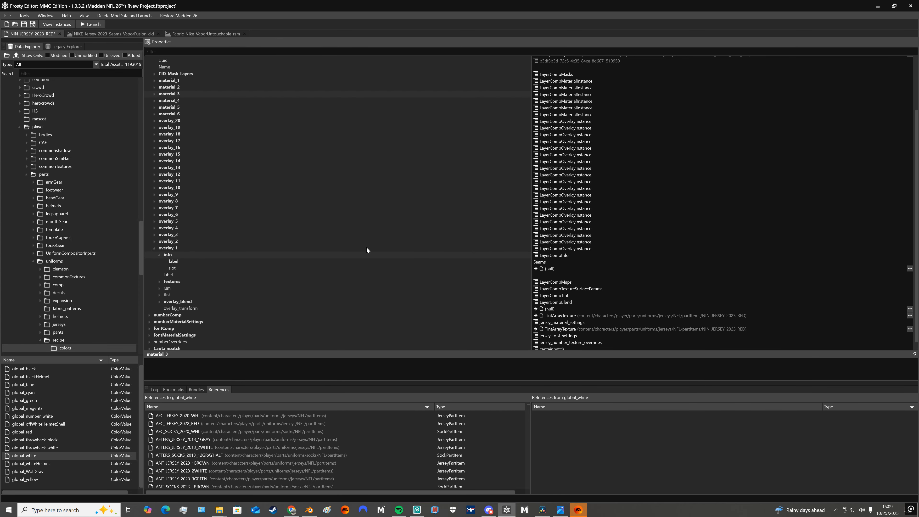
click(160, 282)
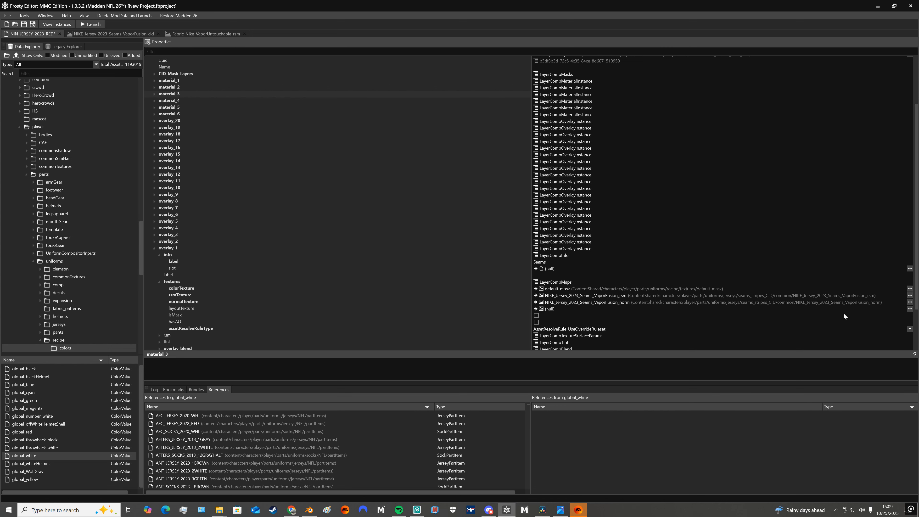
View overlay_1's normal texture NIKE_Jersey_2023_Seams_VaporFusion_norm, close it, and return to the NIN_JERSEY_2023_RED properties
click(910, 304)
click(737, 320)
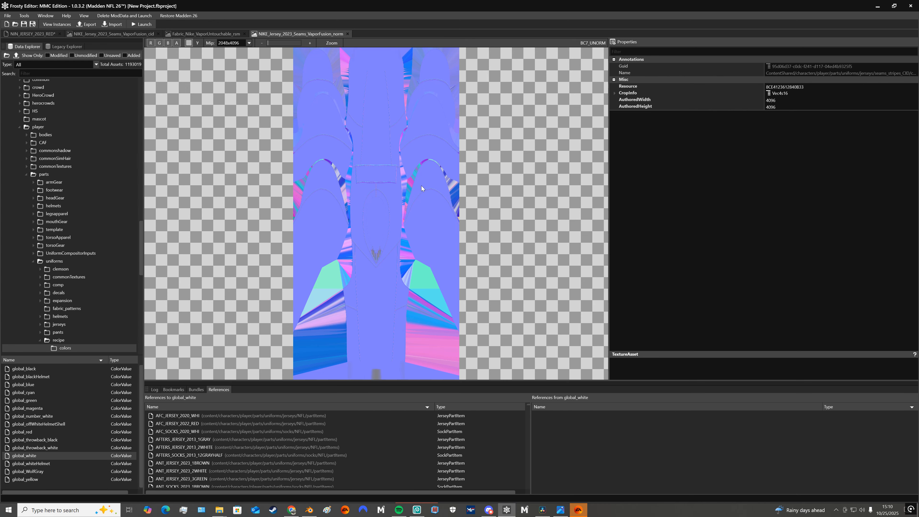
click(347, 34)
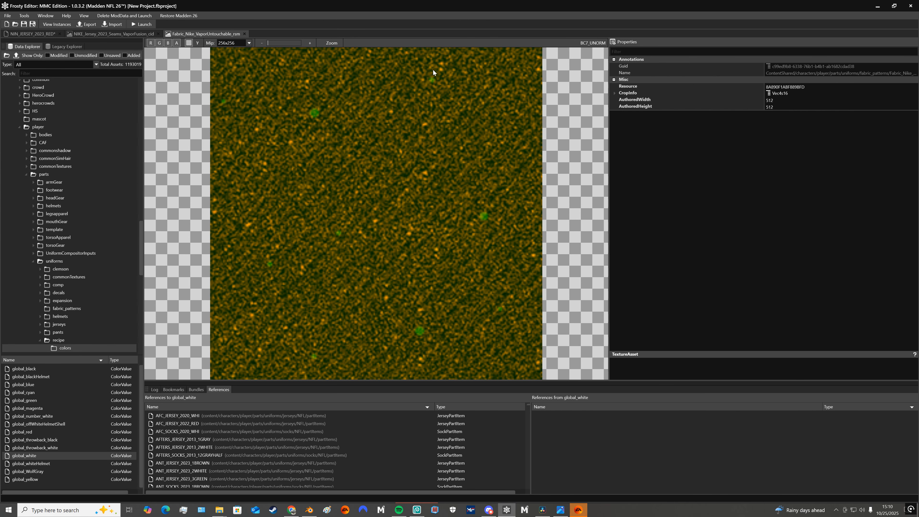
click(36, 34)
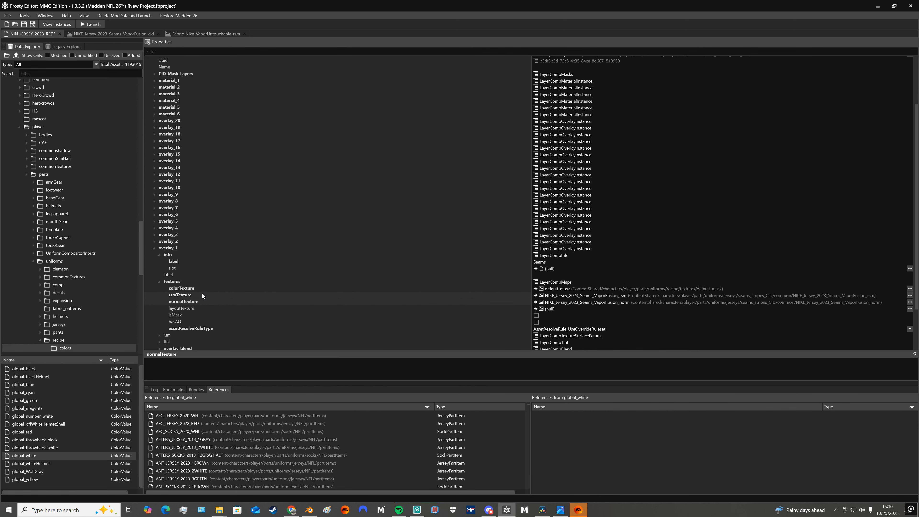
Collapse overlay_1 and expand overlay_2 to examine its info label and tint colors
click(155, 250)
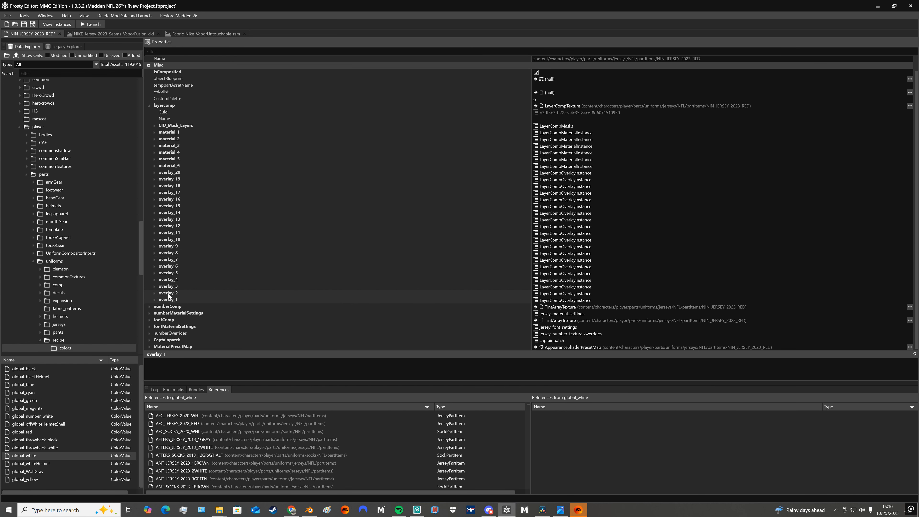
click(154, 294)
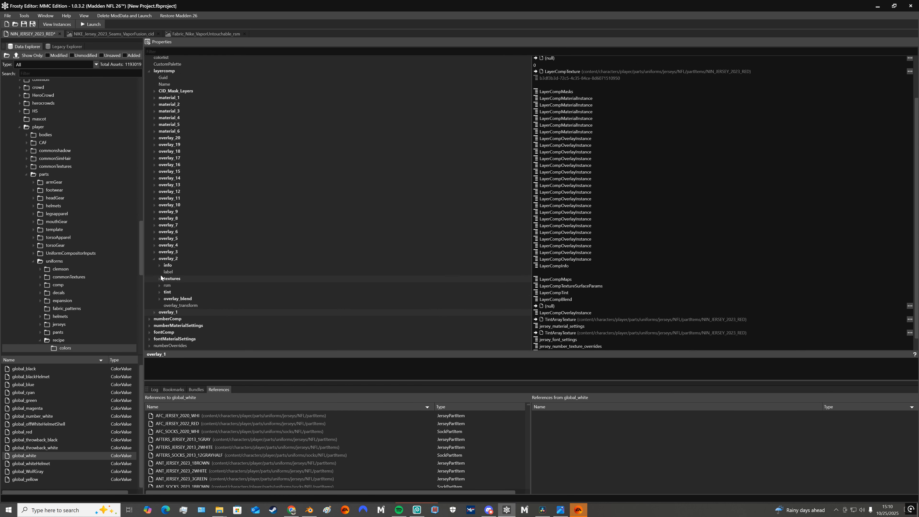
click(160, 265)
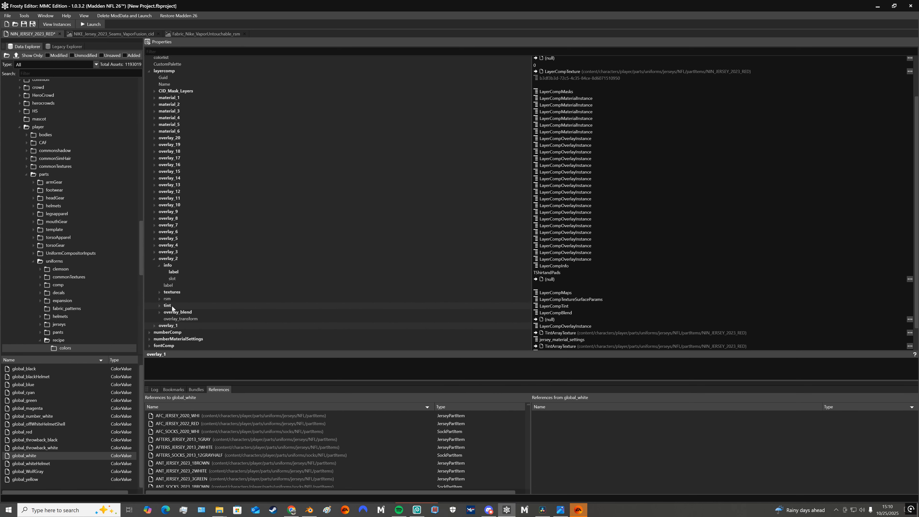
click(160, 305)
scroll(513, 346, down, 1)
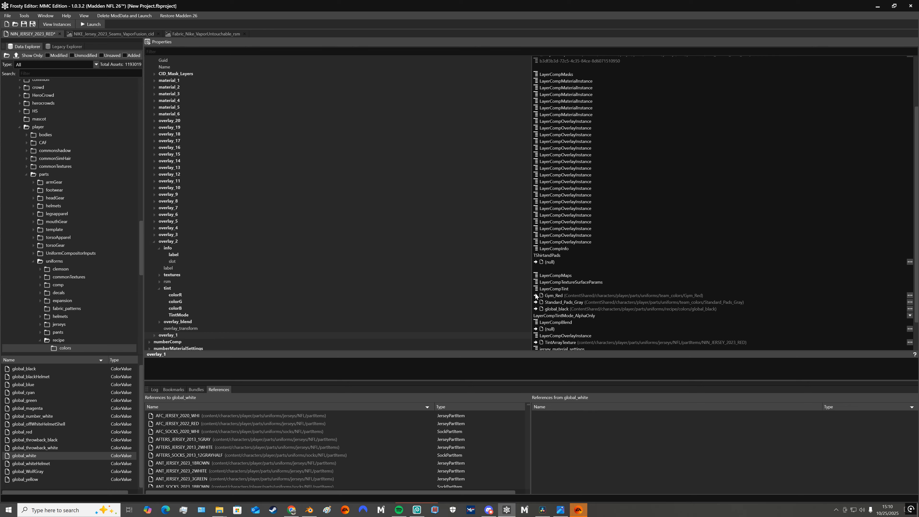
Collapse overlay_2 and expand overlay_3 to examine its properties
click(155, 242)
click(153, 288)
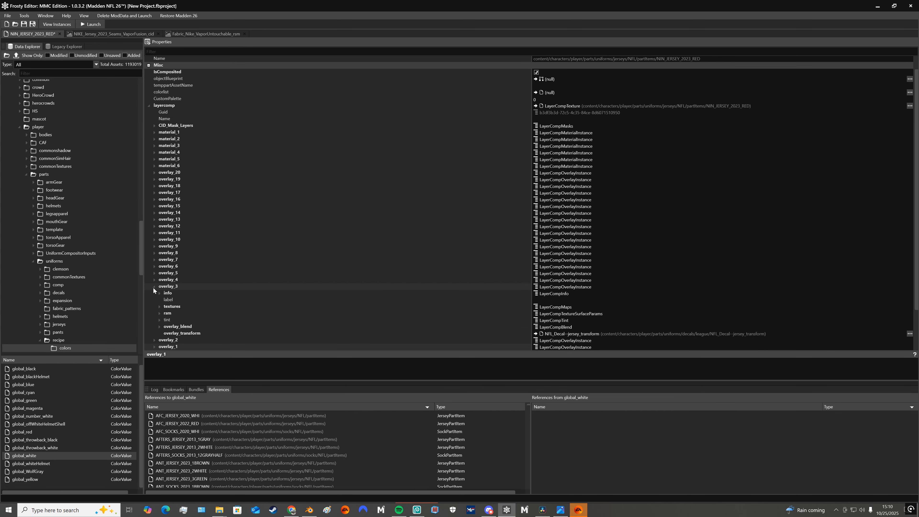
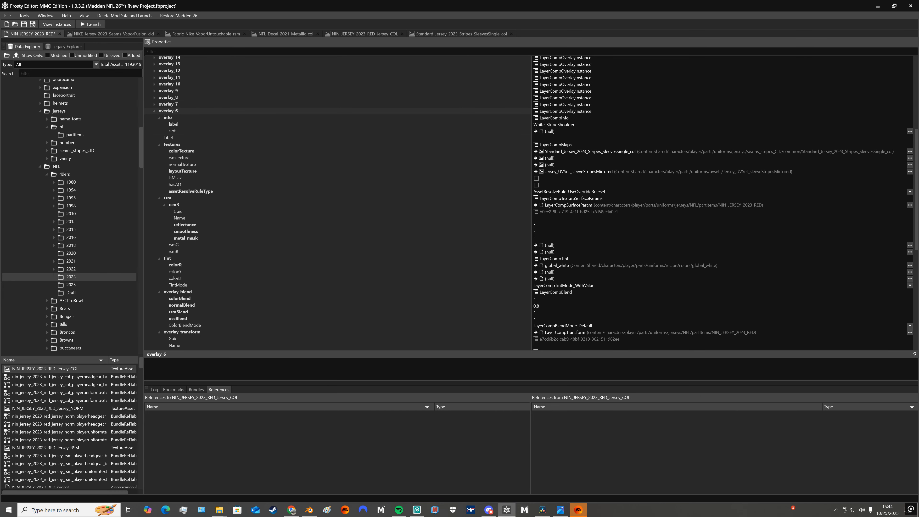
Review overlay_6's textures, tint, blend and transform properties, and collapse overlay_6, overlay_5 and the whole layercomp section
scroll(528, 203, down, 3)
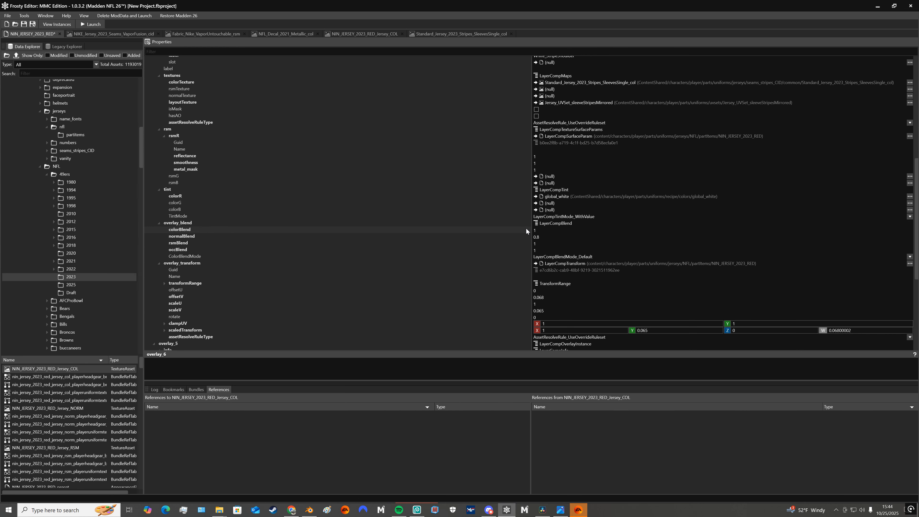
scroll(519, 228, up, 4)
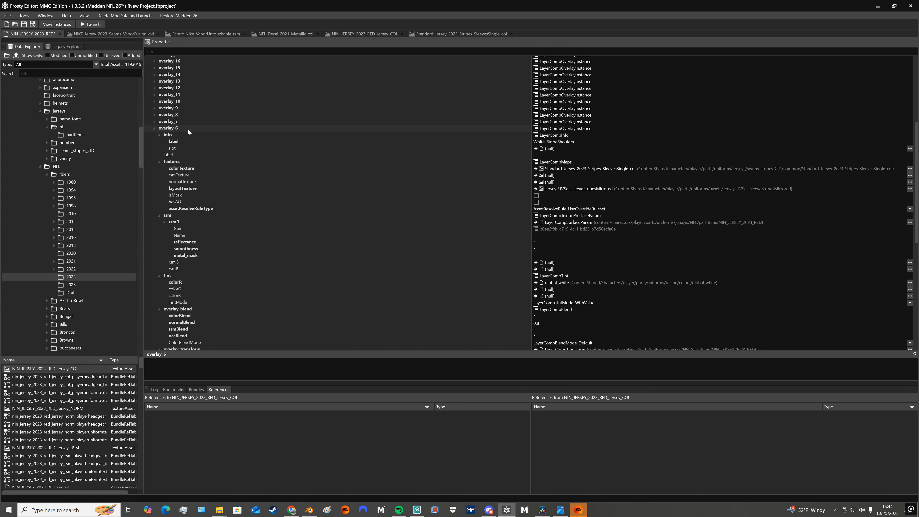
scroll(171, 140, up, 1)
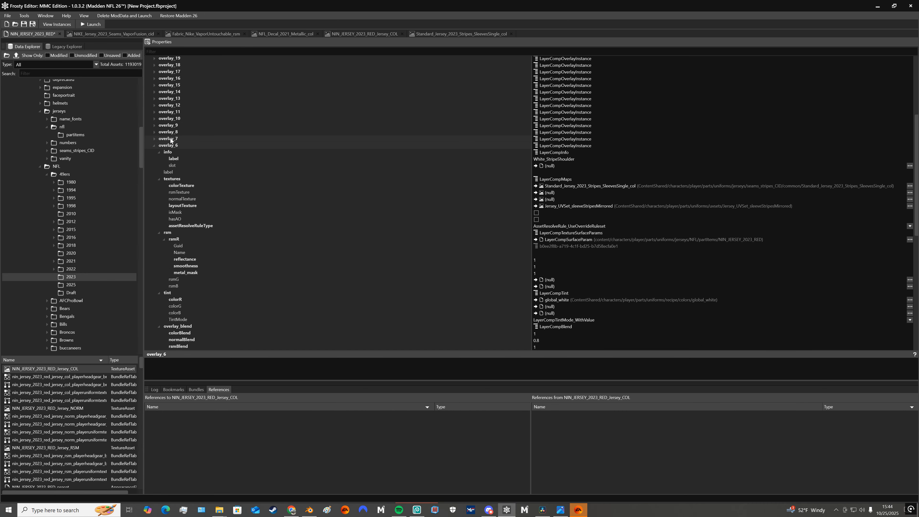
click(154, 145)
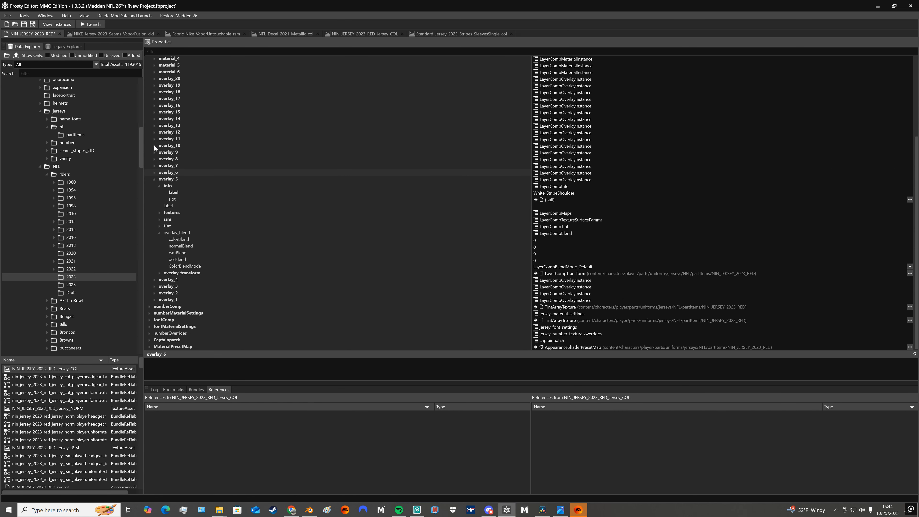
click(153, 179)
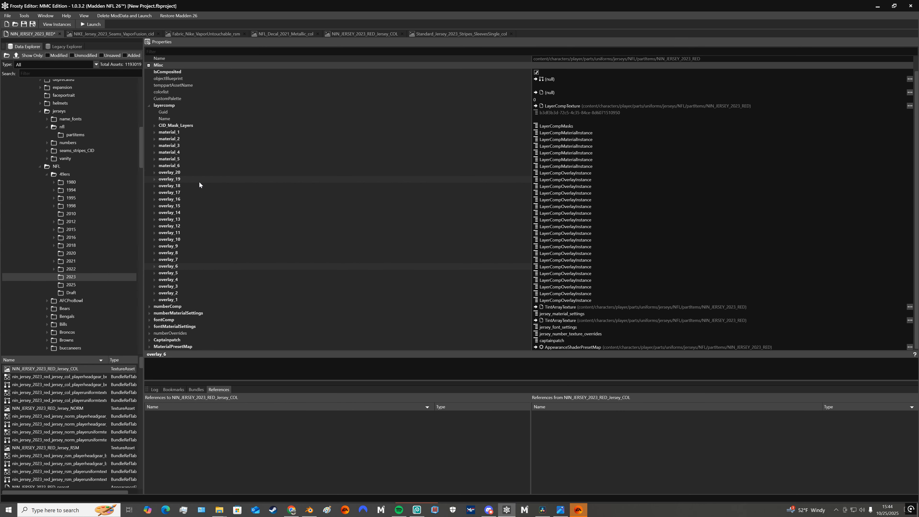
scroll(217, 199, up, 1)
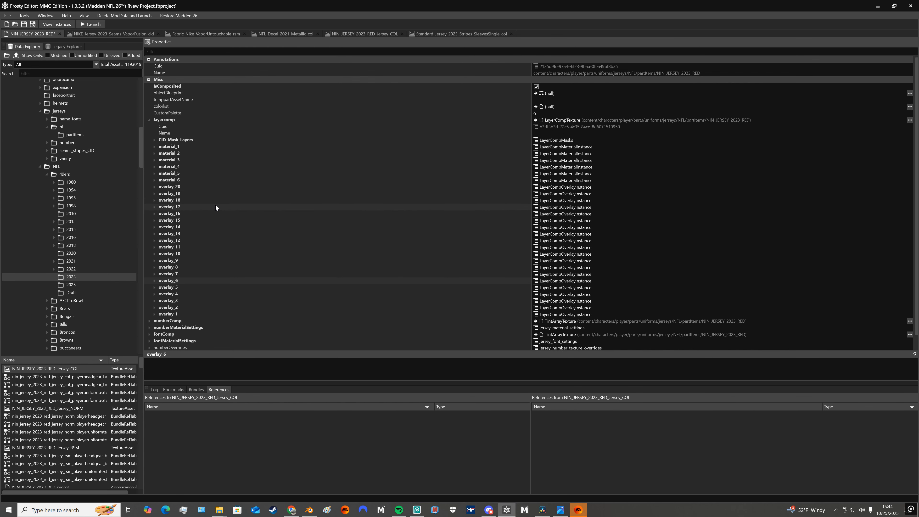
click(149, 120)
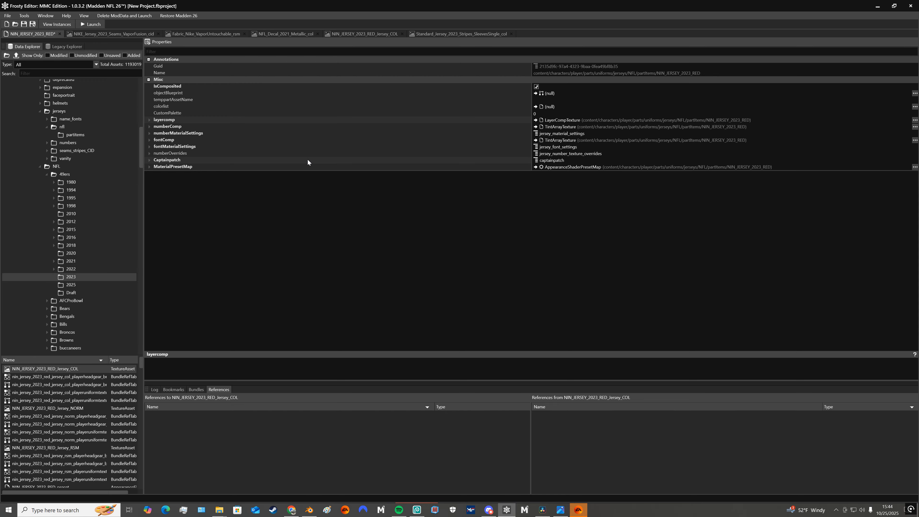
Expand numberComp, compare its structure with layercomp, and examine the material IDs in its Mask_CID
click(148, 127)
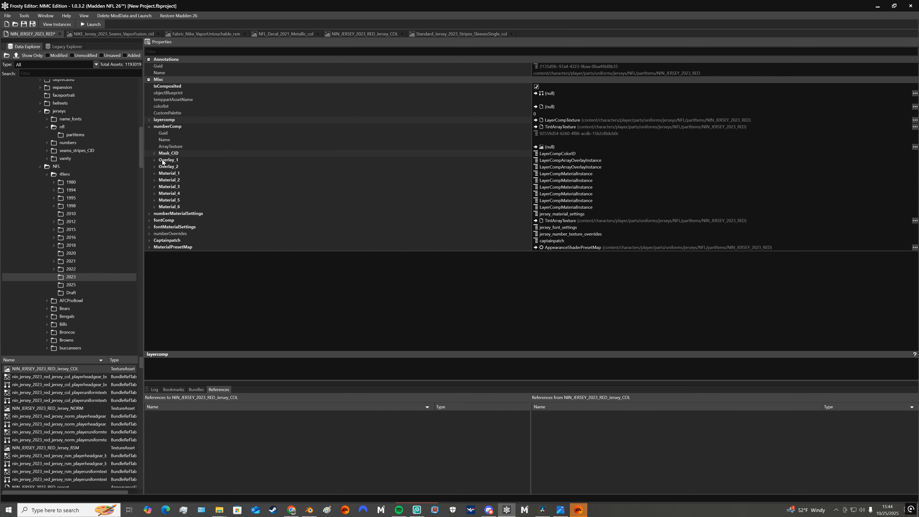
click(149, 120)
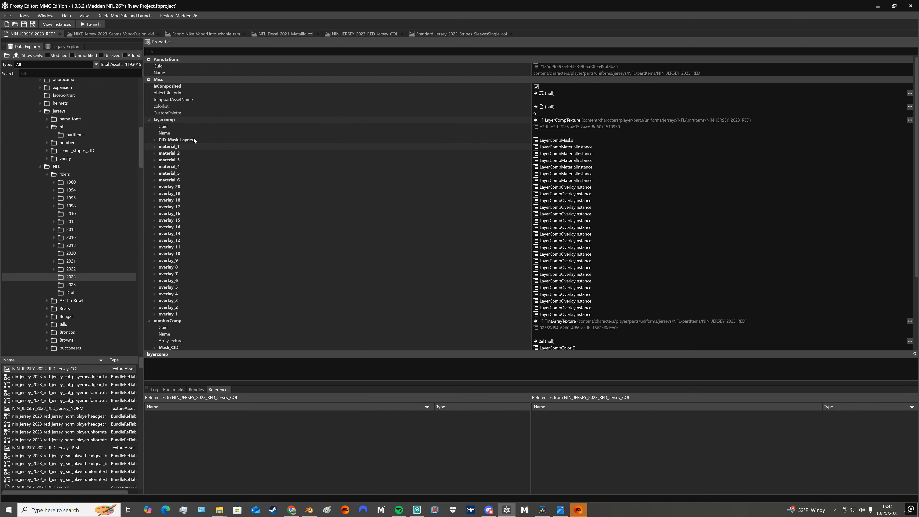
click(150, 120)
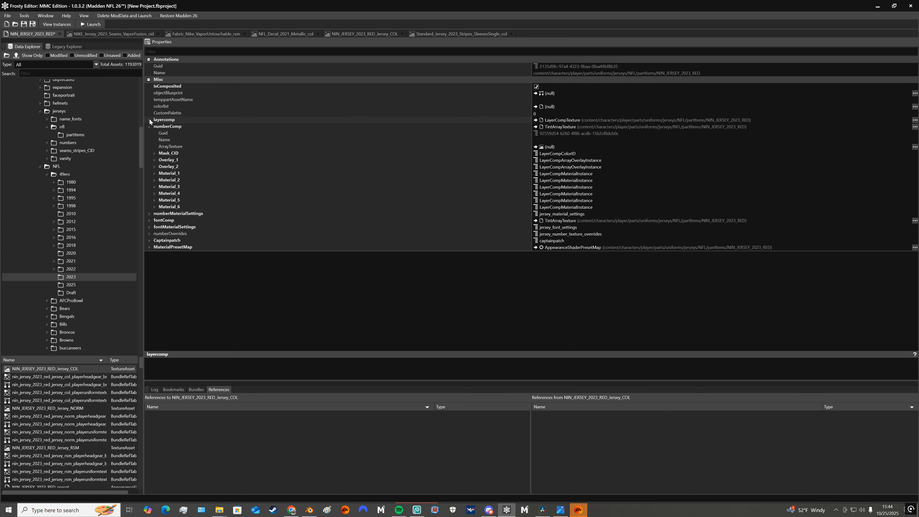
click(155, 153)
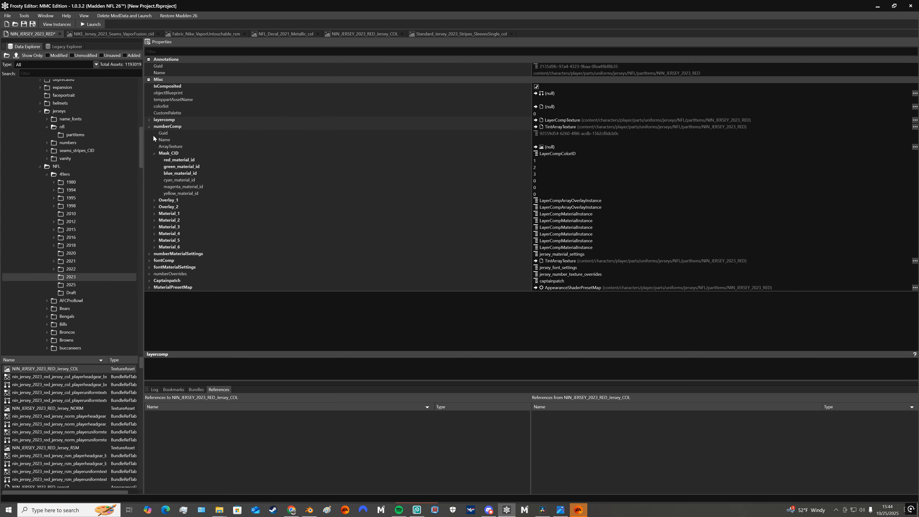
click(149, 120)
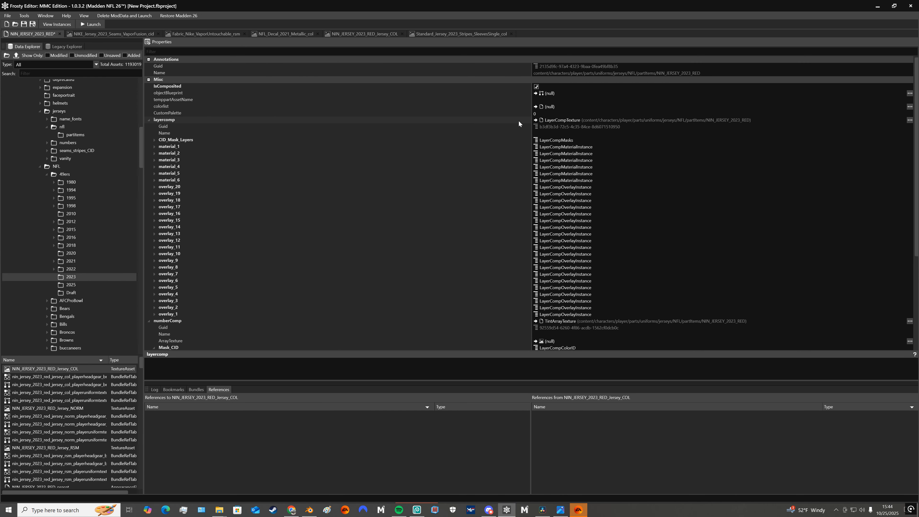
click(149, 120)
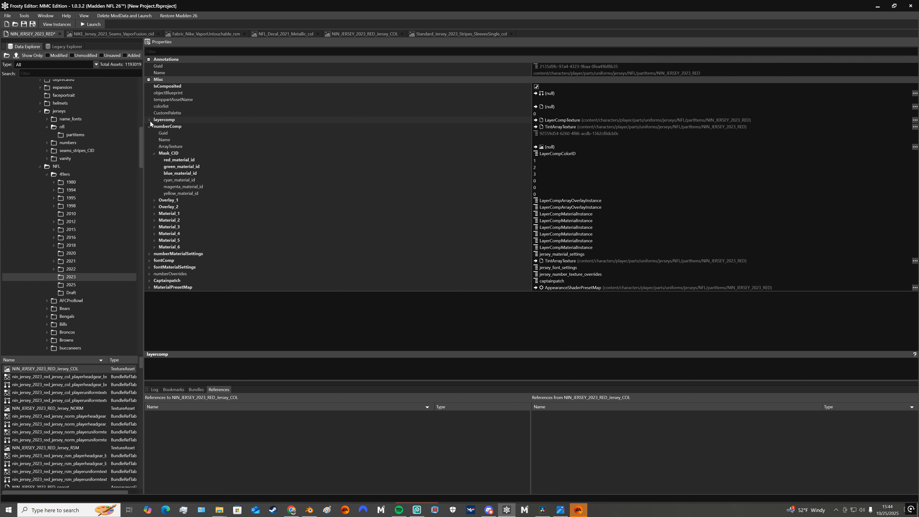
click(154, 153)
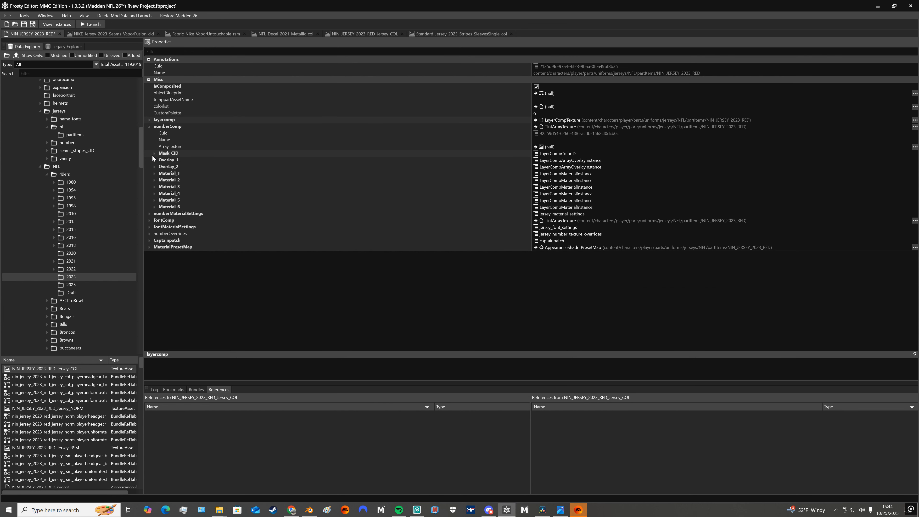
Expand the textures of numberComp's Overlay_1, view its color texture Standard_Jersey_1980_NIN_NUM_Array, and return to the NIN_JERSEY_2023_RED properties
click(154, 161)
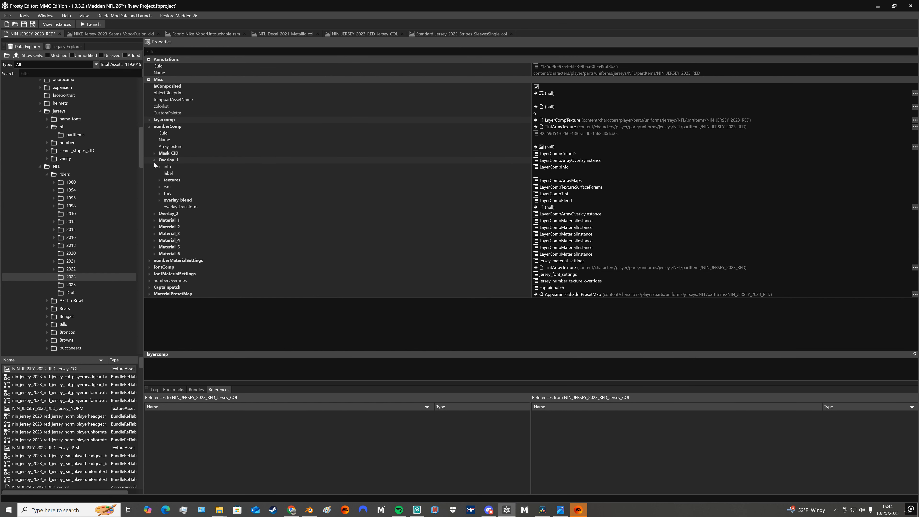
click(160, 180)
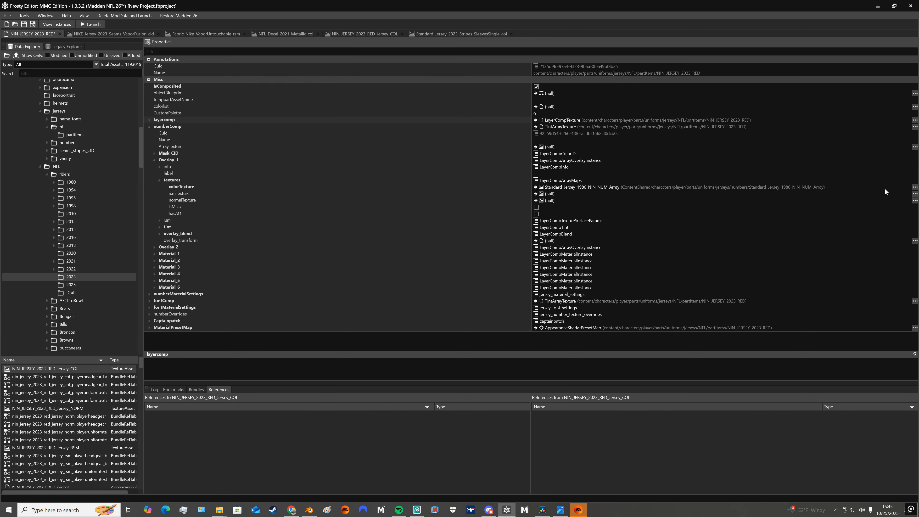
click(914, 187)
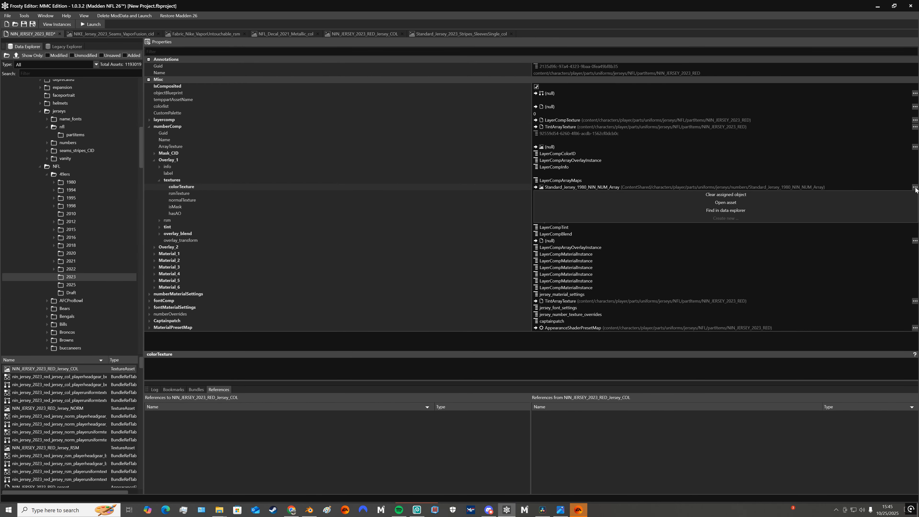
click(730, 203)
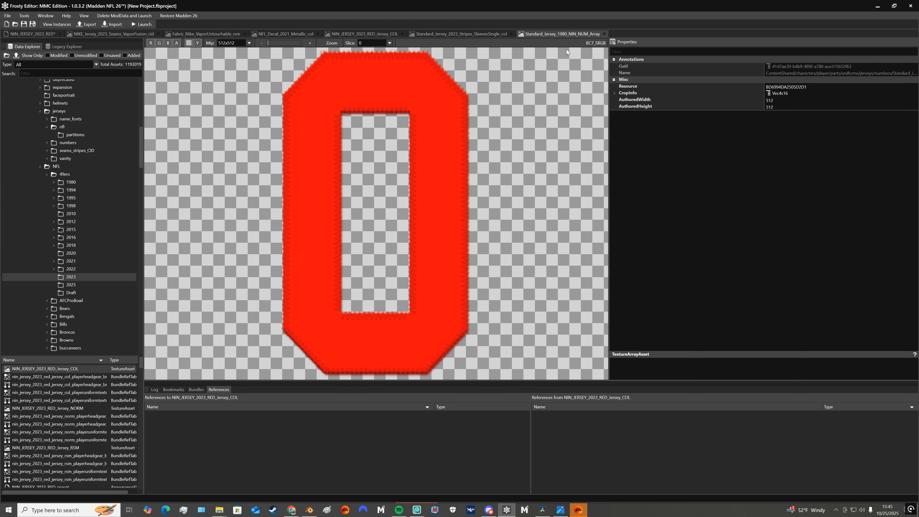
click(30, 36)
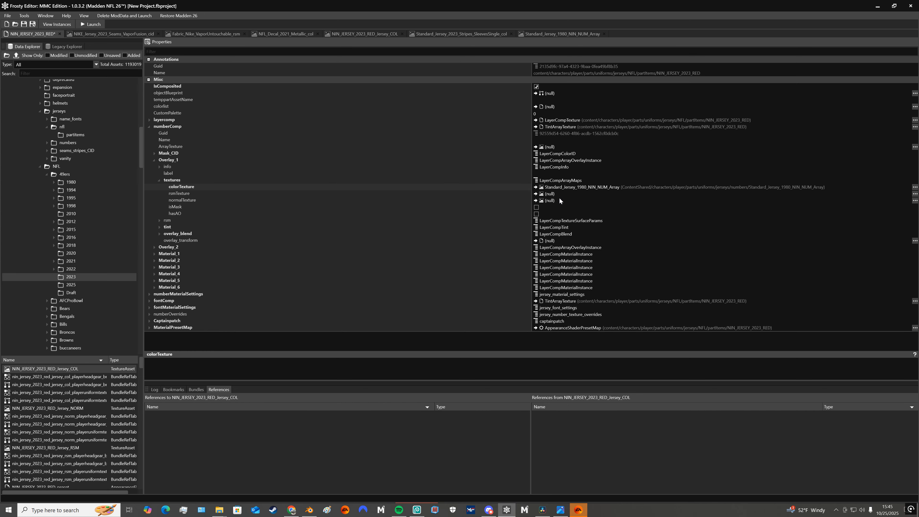
click(569, 36)
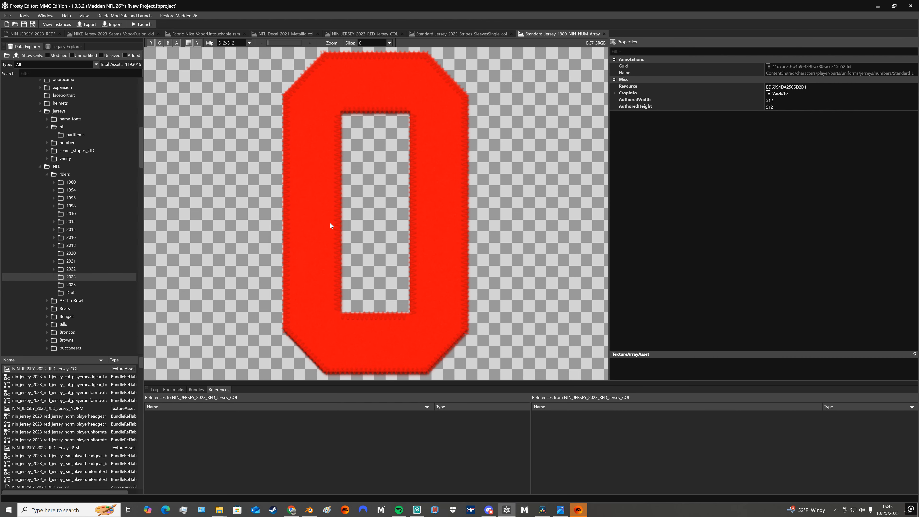
click(30, 33)
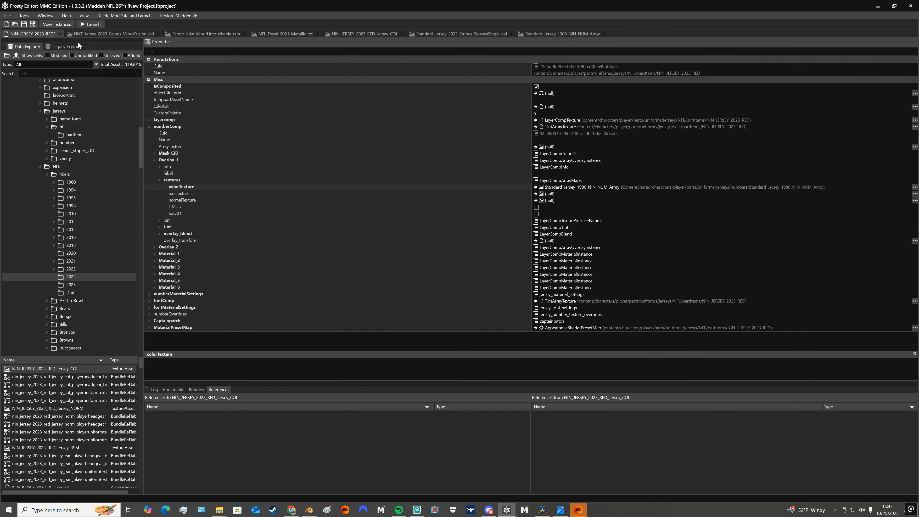
Expand Overlay_1's tint, locate its color texture in the data explorer, and check which bundles and assets reference that texture
click(159, 227)
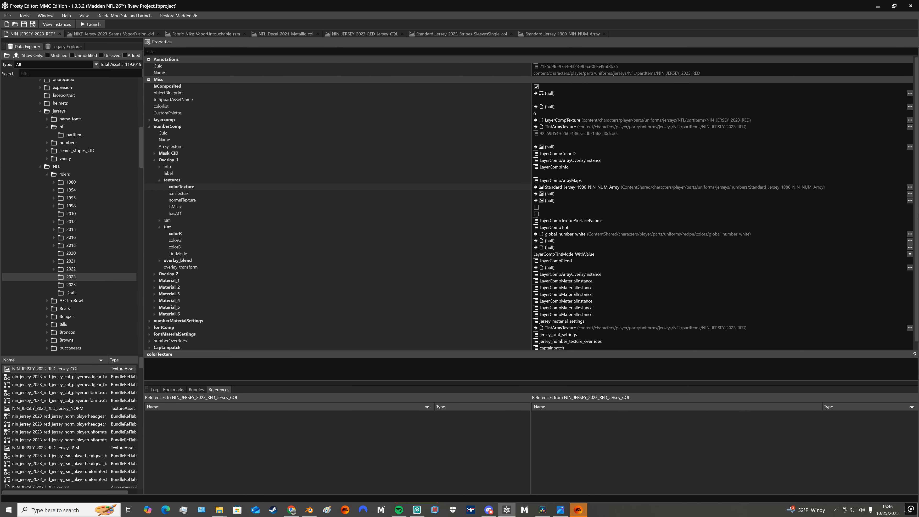
click(909, 187)
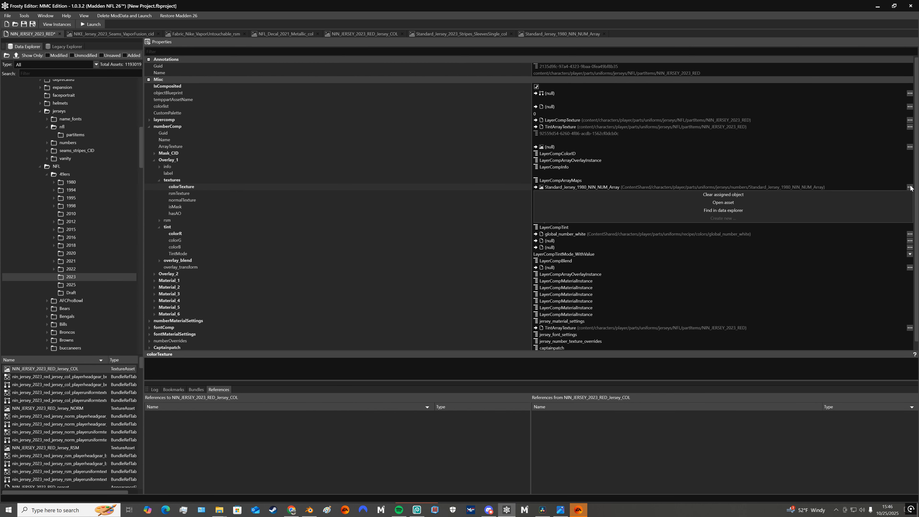
click(732, 210)
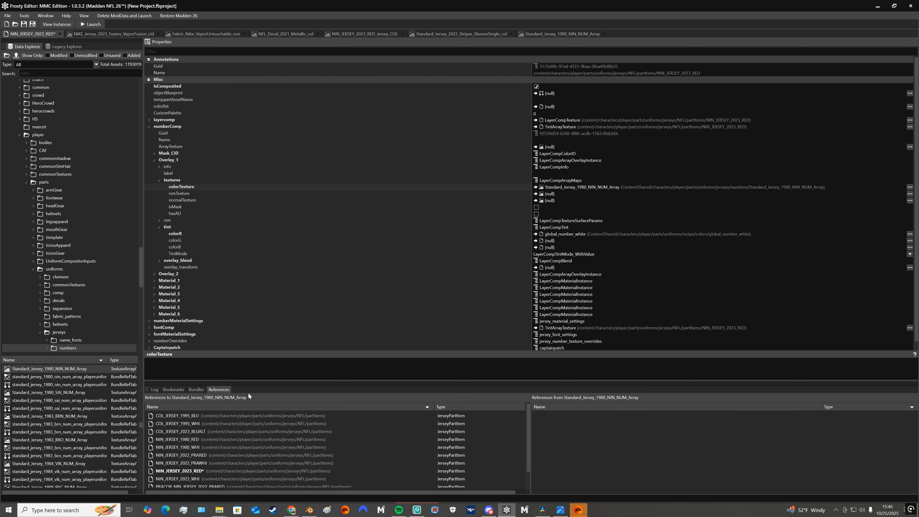
click(200, 389)
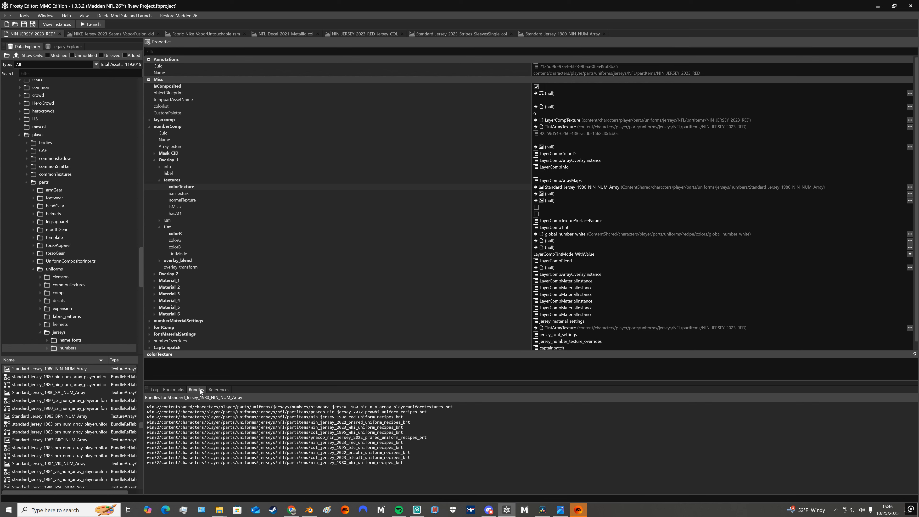
click(216, 390)
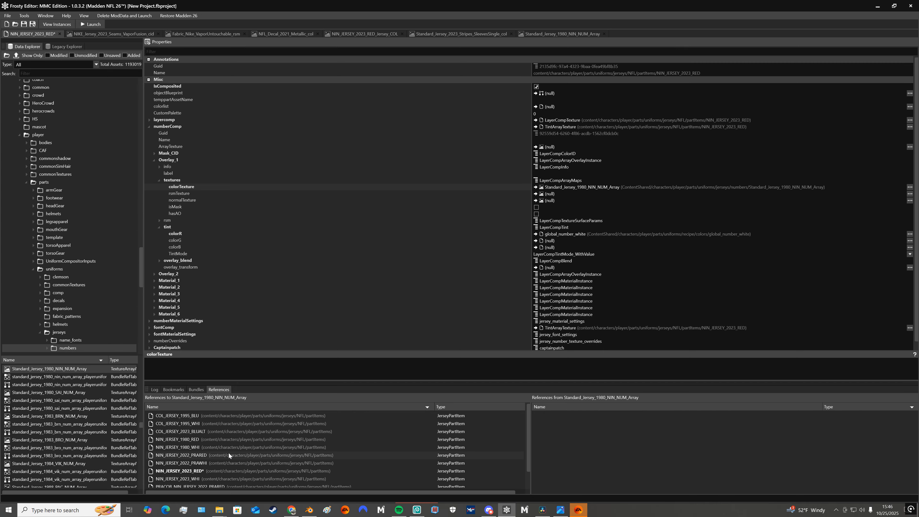
scroll(224, 463, down, 1)
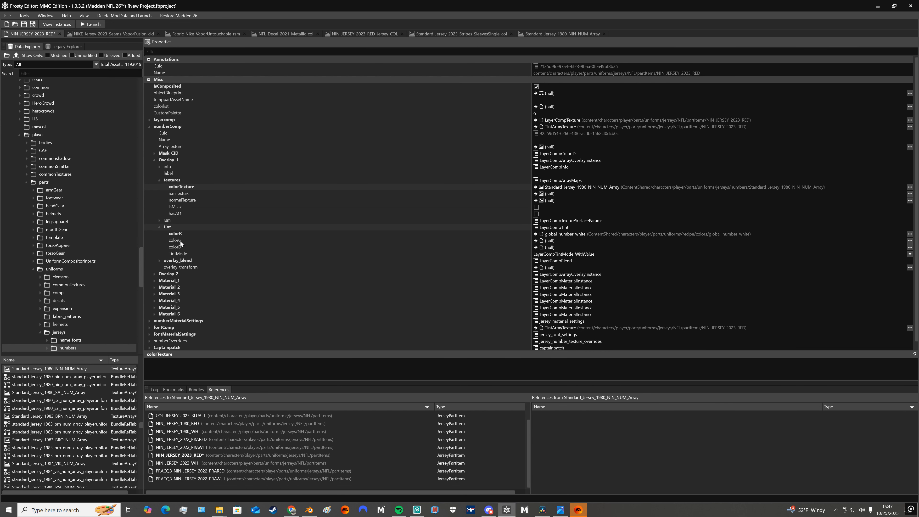
Collapse numberComp, expand offsetScaleSpacing under numberMaterialSettings, and view the NIN_JERSEY_2023_RED_Jersey_COL texture before returning to the jersey properties
click(149, 126)
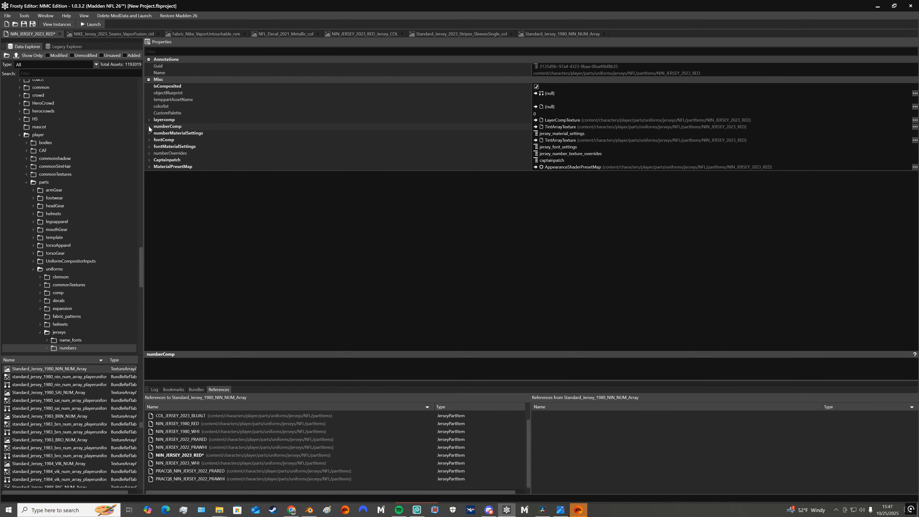
click(149, 133)
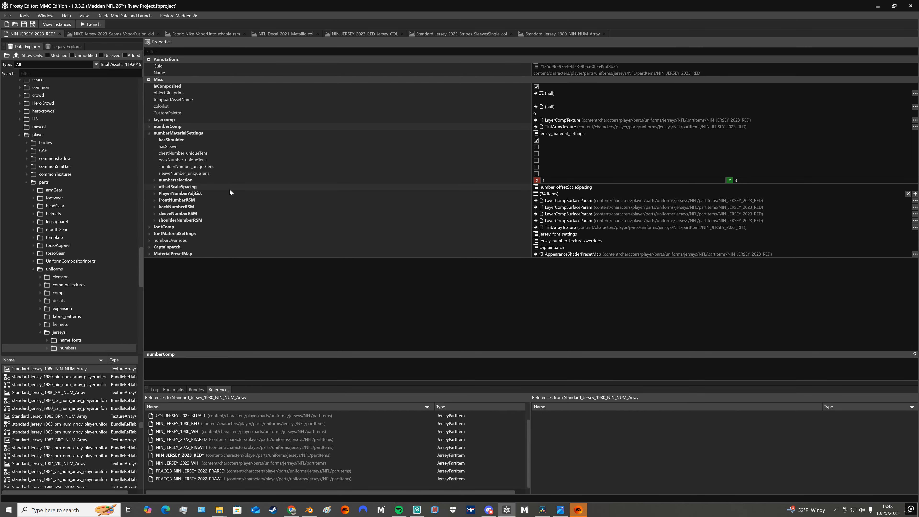
click(155, 187)
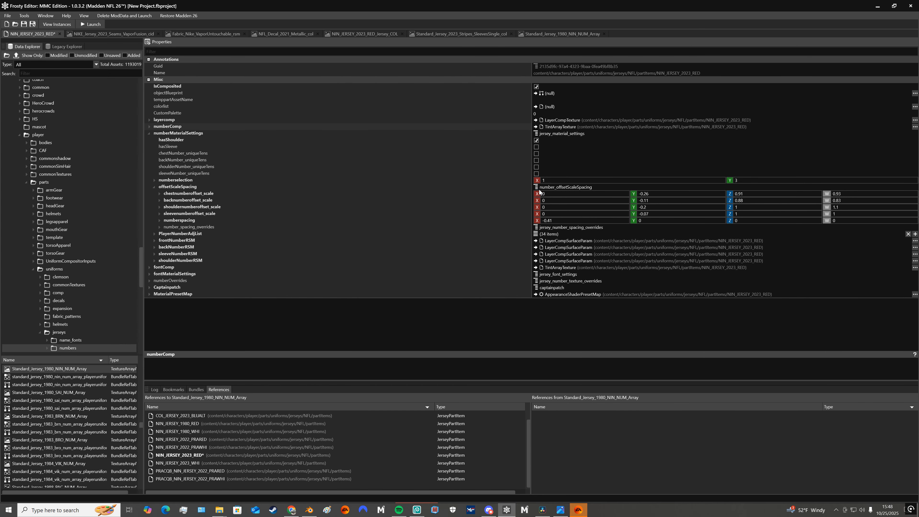
click(359, 33)
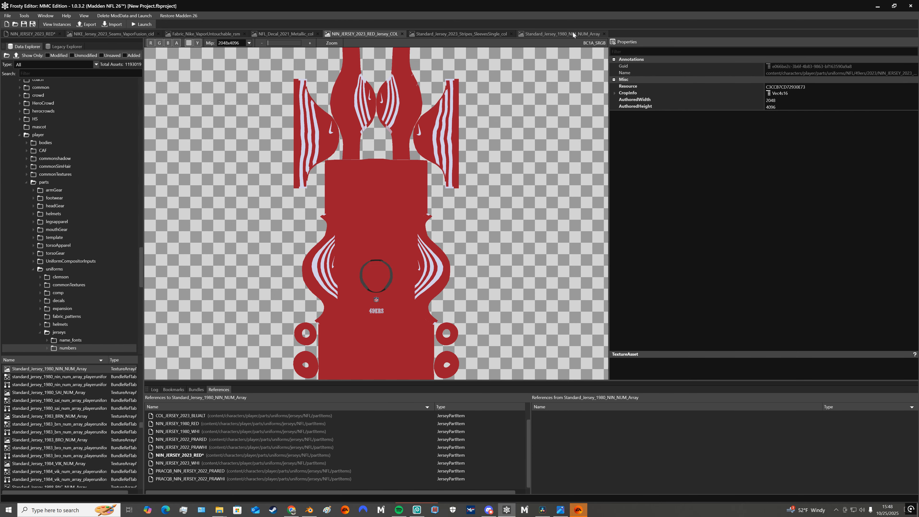
click(33, 33)
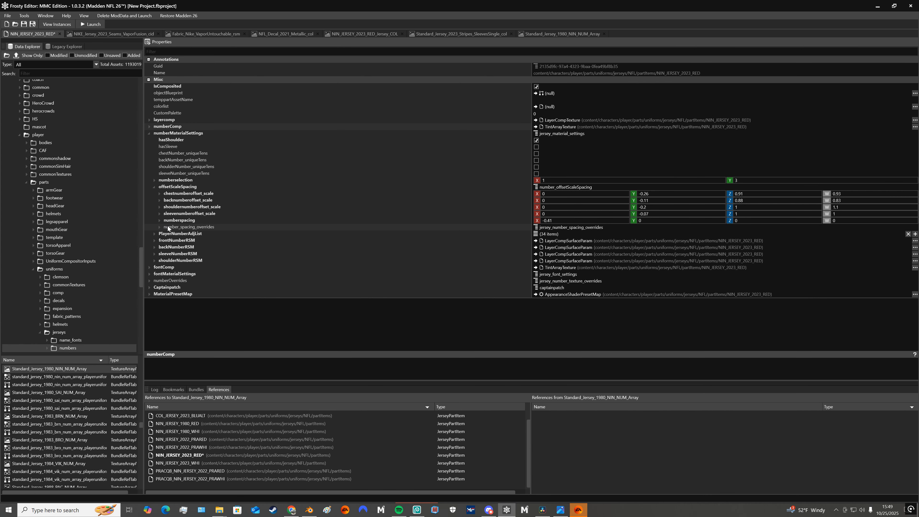
Examine number_spacing_overrides under offsetScaleSpacing, collapse it, and expand numberspacing to show its individual components
click(160, 228)
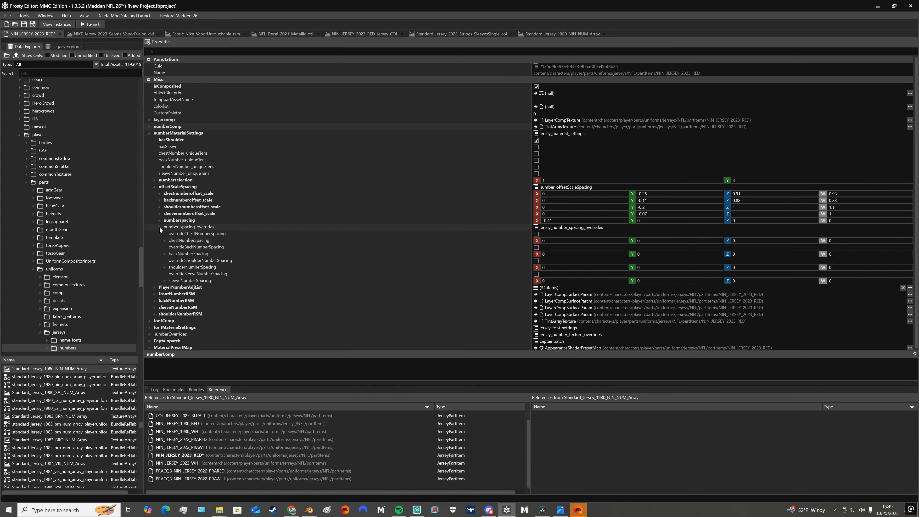
click(160, 226)
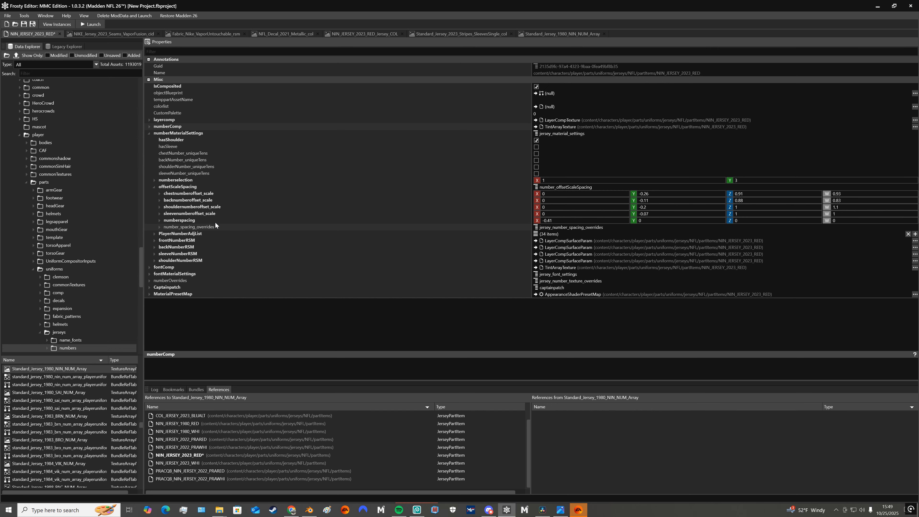
click(160, 220)
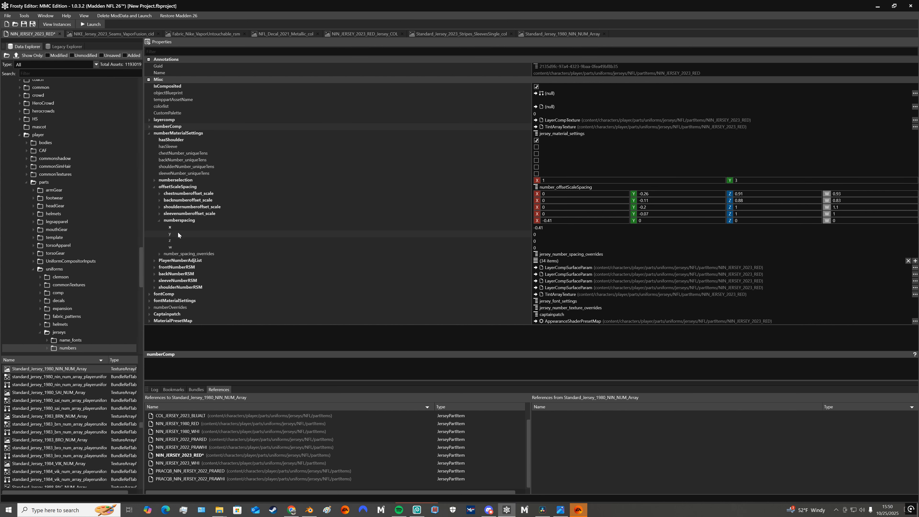
Collapse numberspacing and offsetScaleSpacing, examine entries [0] and [7] of PlayerNumberAdjList, and collapse that list
click(159, 220)
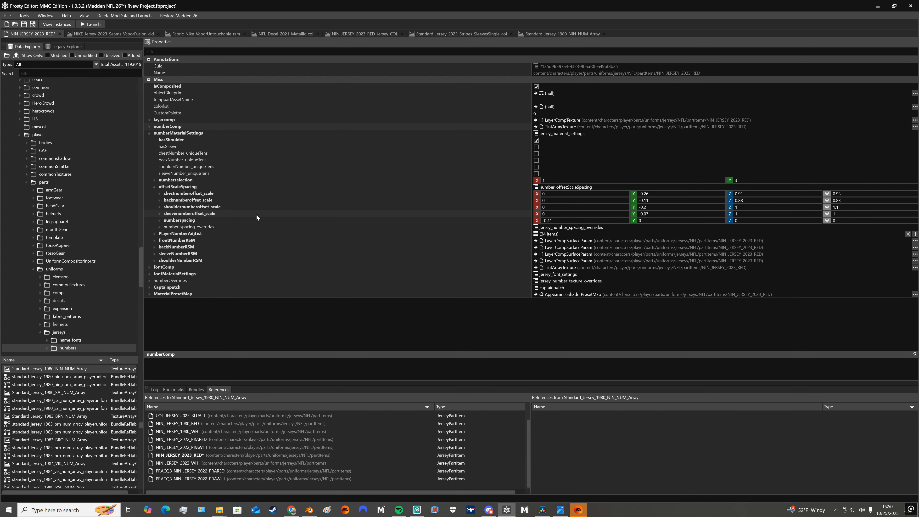
click(155, 187)
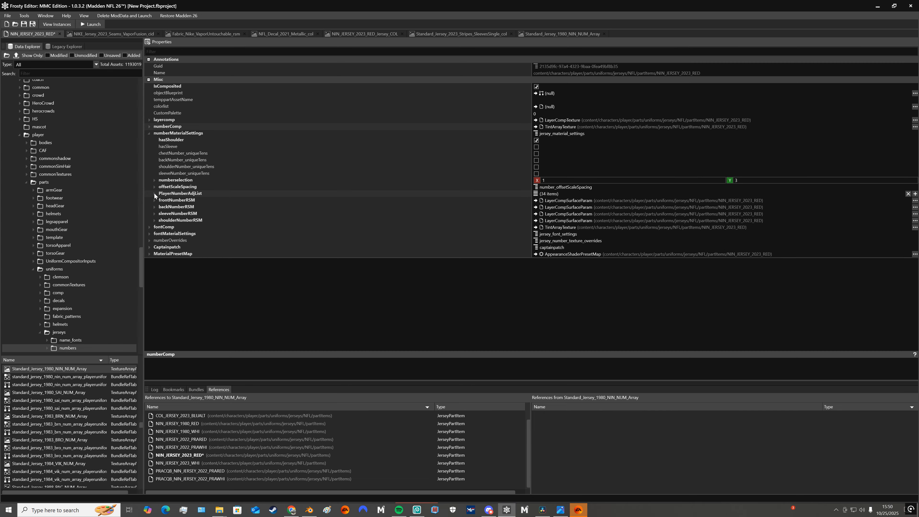
click(155, 193)
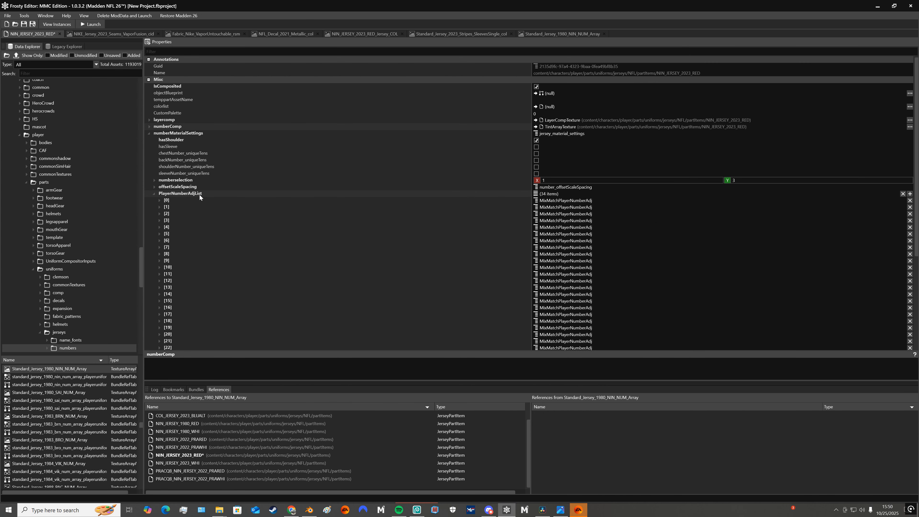
click(159, 200)
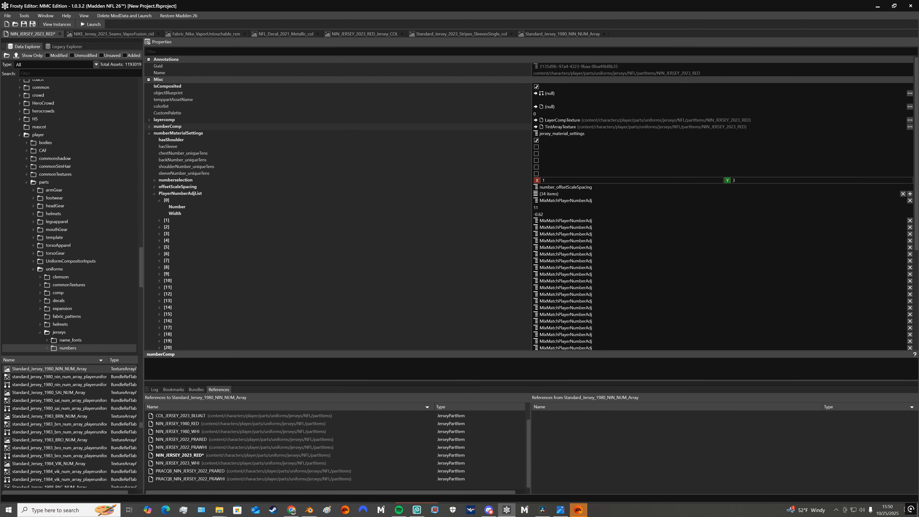
click(159, 260)
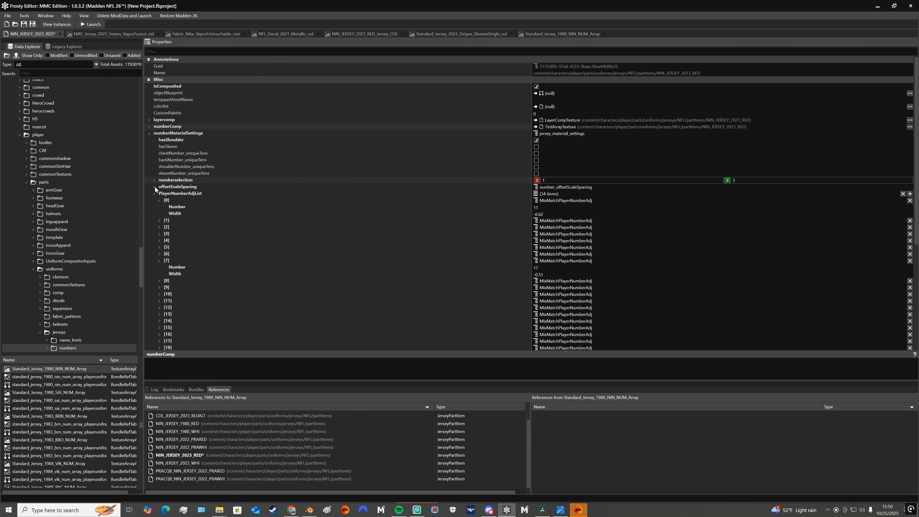
click(154, 193)
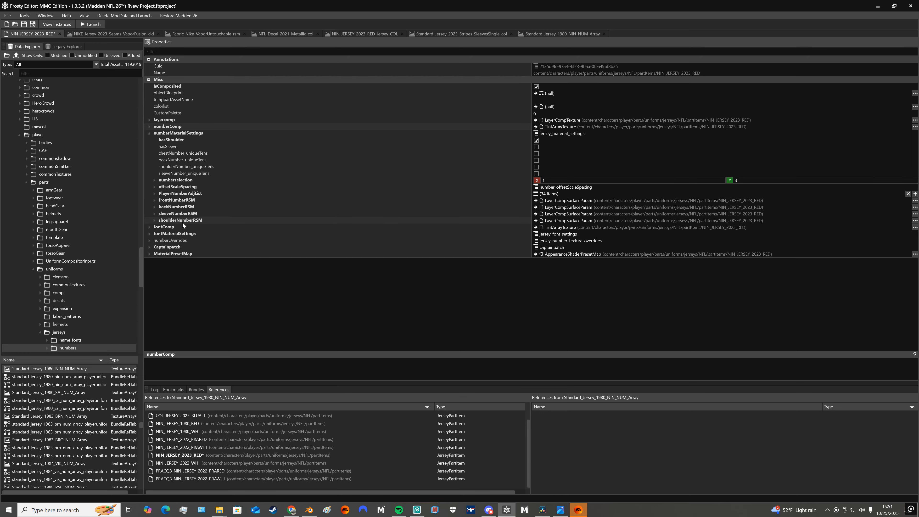
Examine the reflectance, smoothness and metal_mask settings of frontNumberRSM, and collapse numberMaterialSettings
click(154, 201)
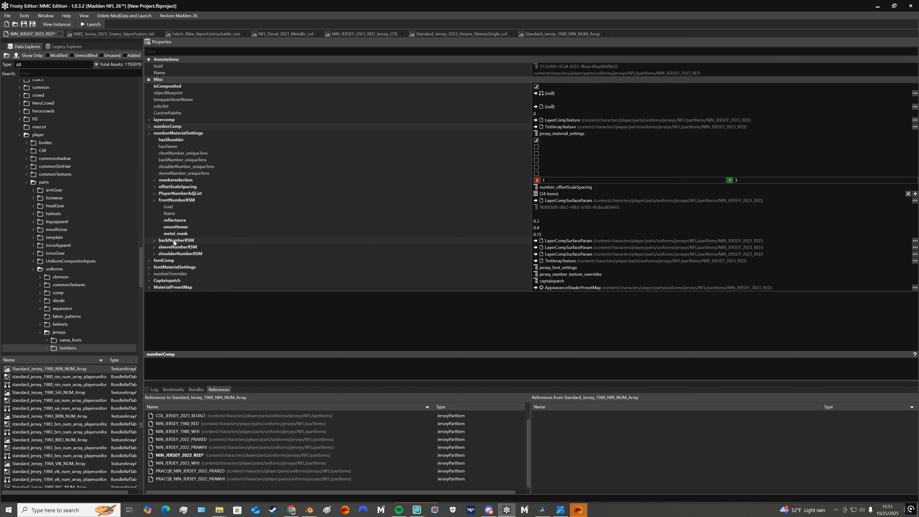
click(151, 201)
click(149, 133)
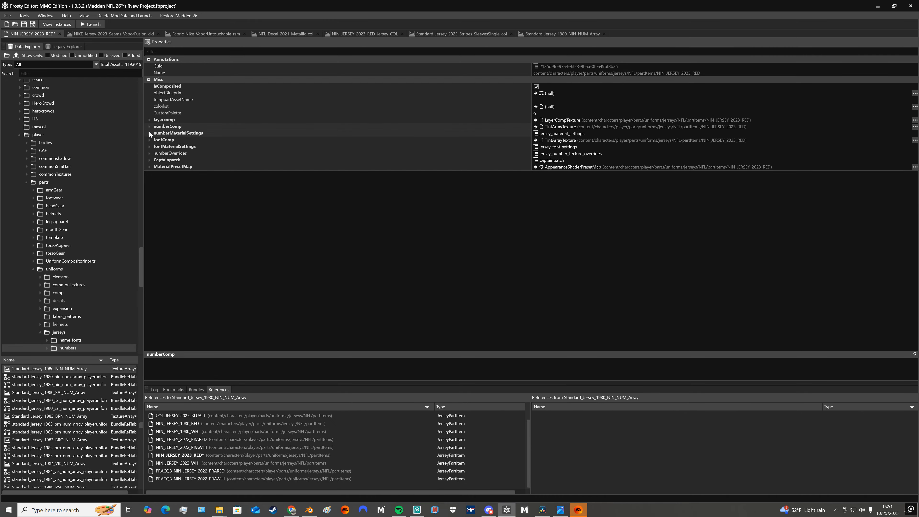
Expand fontComp, examine the material IDs under its Mask_CID, and collapse Mask_CID
click(149, 140)
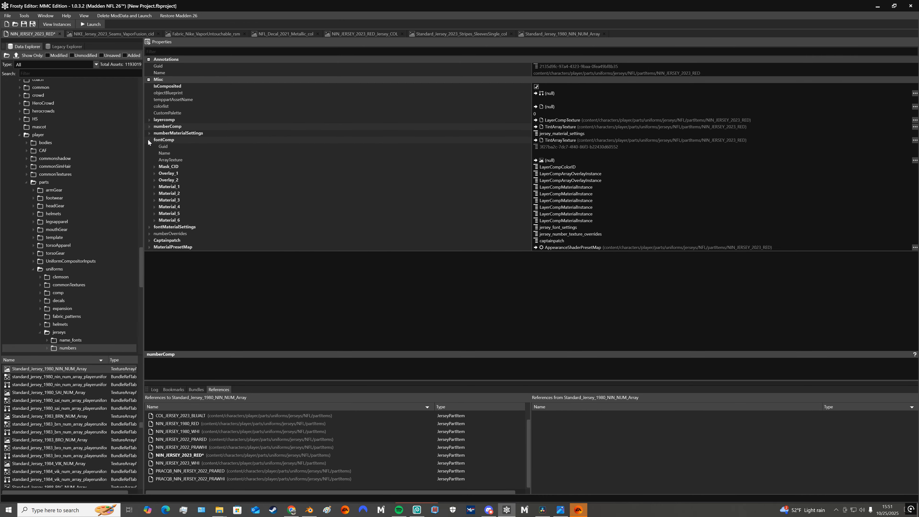
click(154, 167)
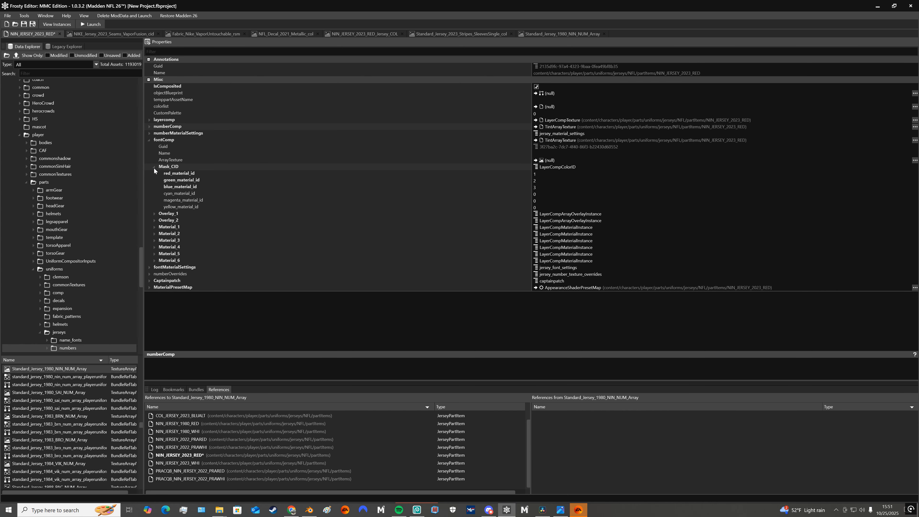
click(153, 167)
Expand the textures of fontComp's Overlay_1, view its color texture Standard_Jersey_2012_NIN_Name_Array, and return to the NIN_JERSEY_2023_RED properties
click(155, 173)
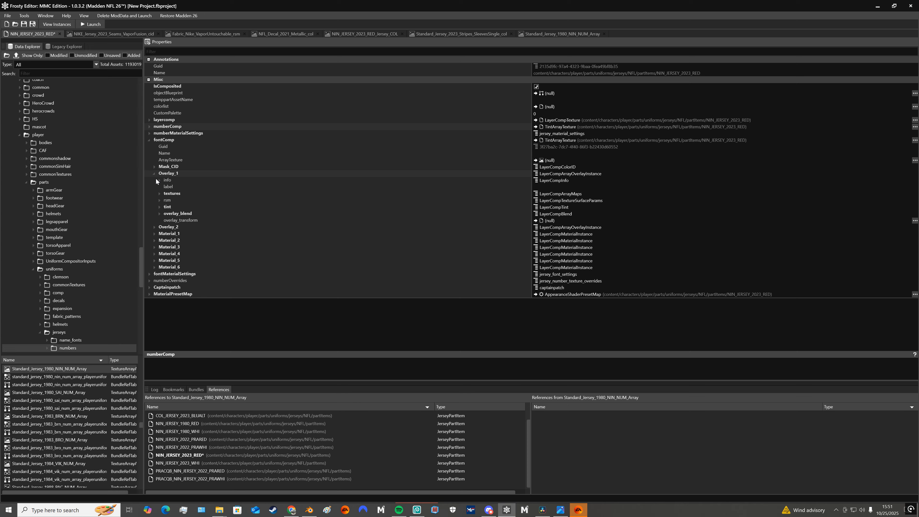
click(159, 194)
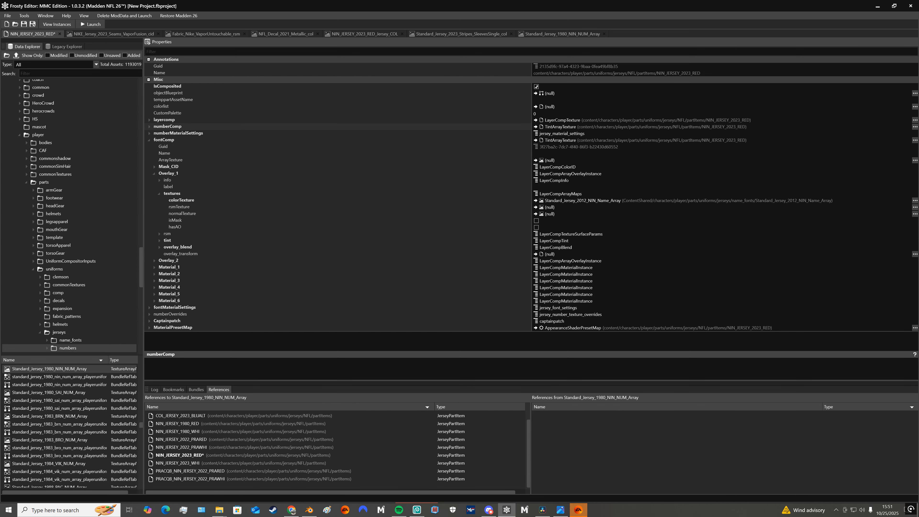
click(915, 200)
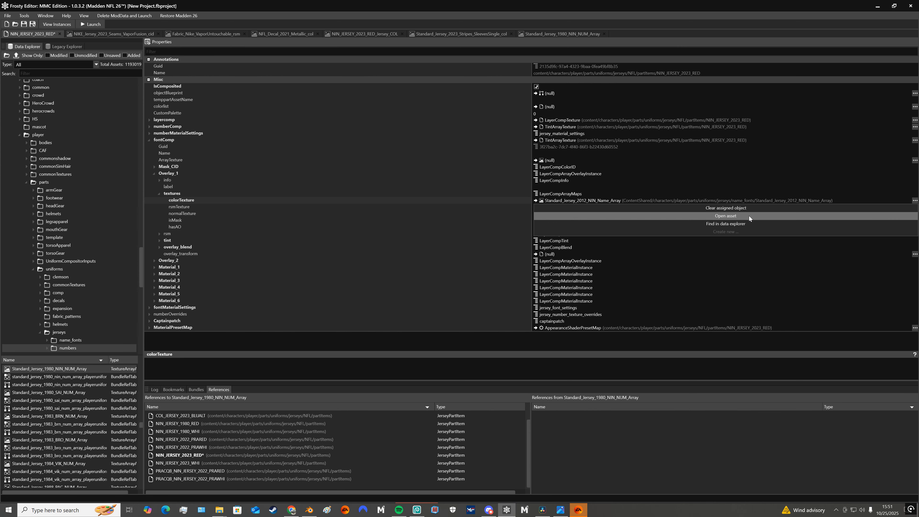
click(749, 216)
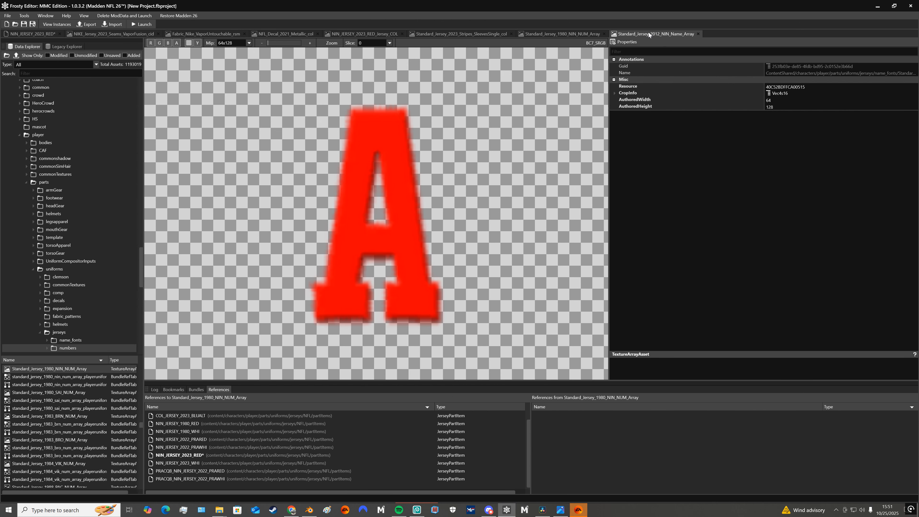
click(21, 35)
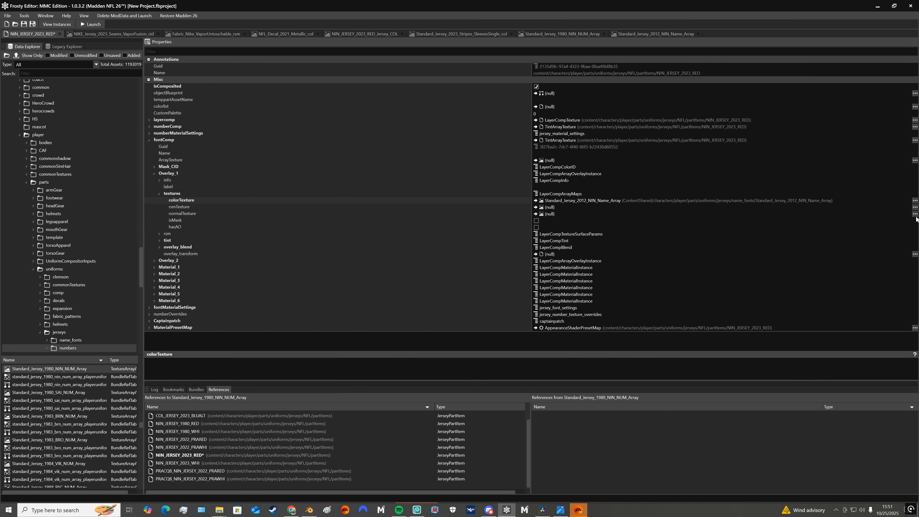
Locate Overlay_1's name font color texture in the data explorer, view the texture, and check which jersey assets reference it
click(914, 200)
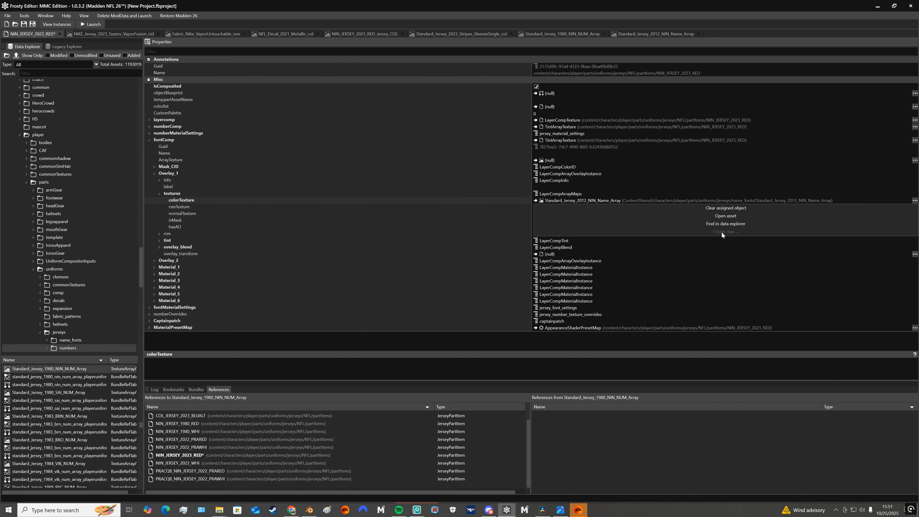
click(726, 223)
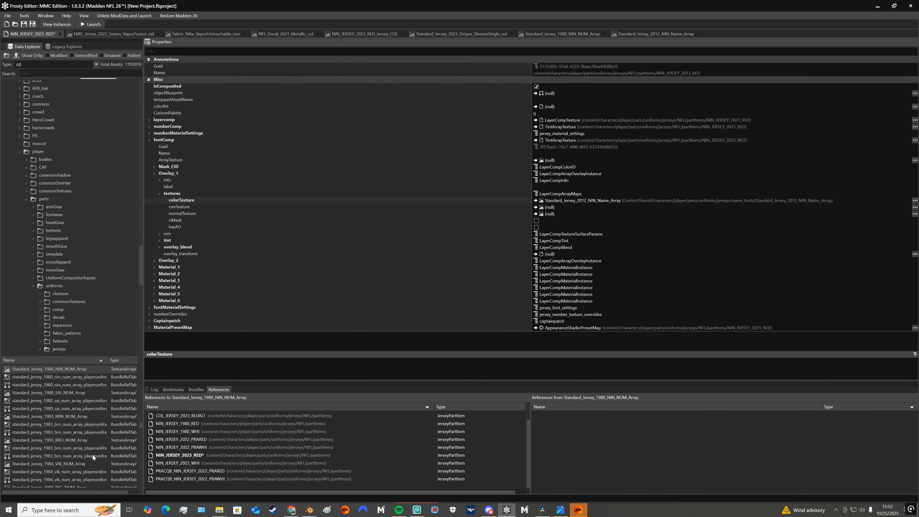
click(635, 34)
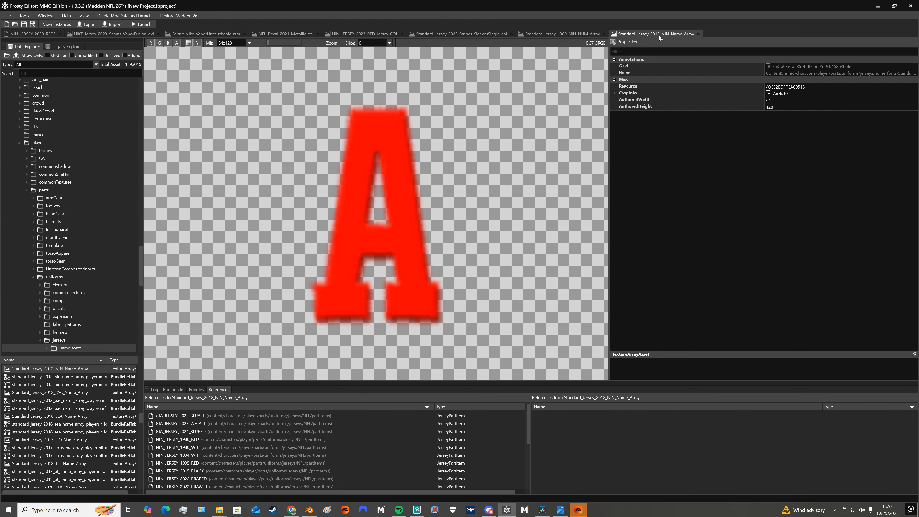
click(20, 36)
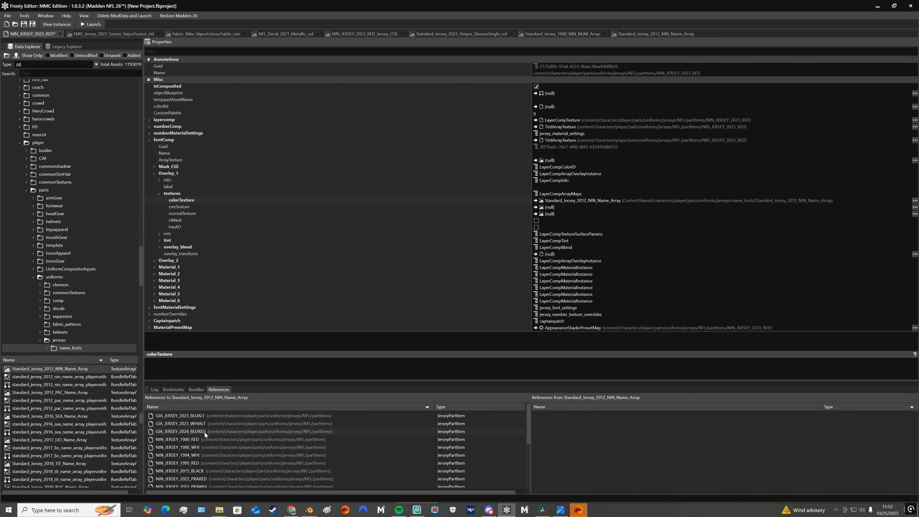
scroll(205, 433, down, 3)
scroll(214, 441, up, 3)
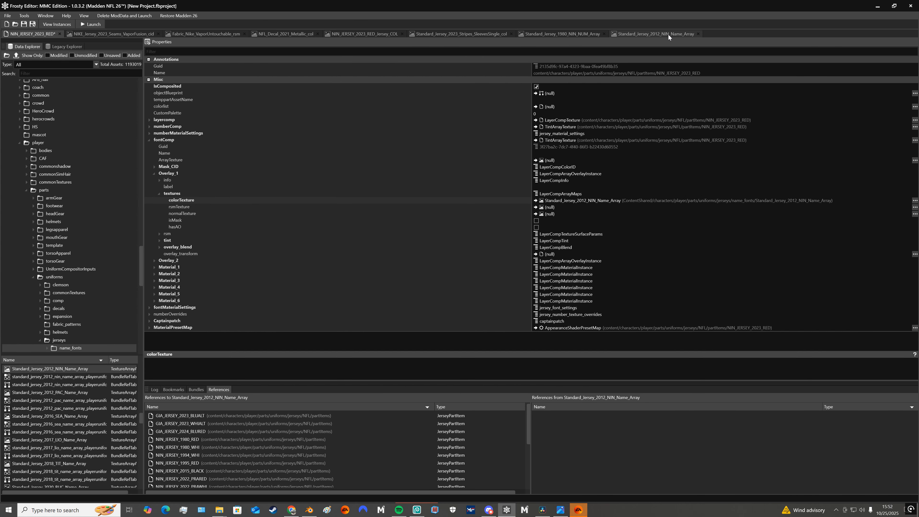
Compare the Standard_Jersey_2012_NIN_Name_Array and Standard_Jersey_1980_NIN_NUM_Array textures, and return to the NIN_JERSEY_2023_RED properties
click(656, 33)
click(560, 34)
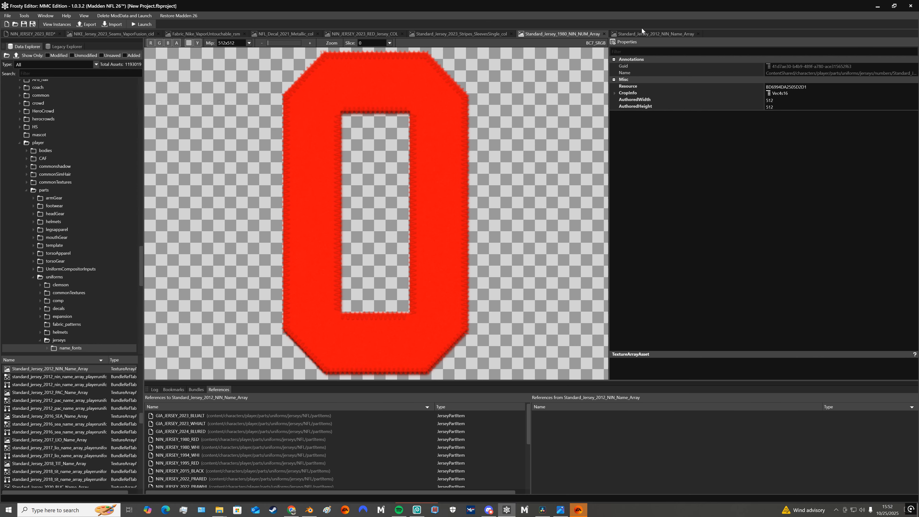
click(656, 34)
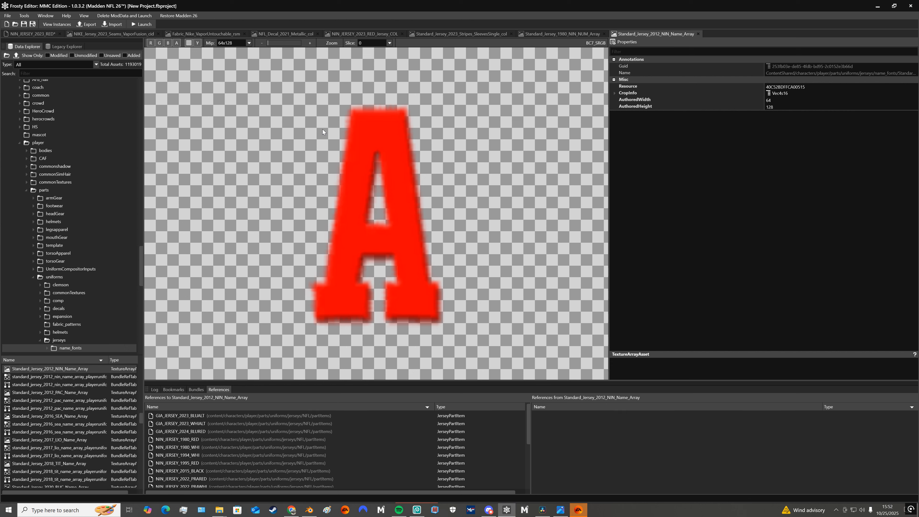
click(46, 36)
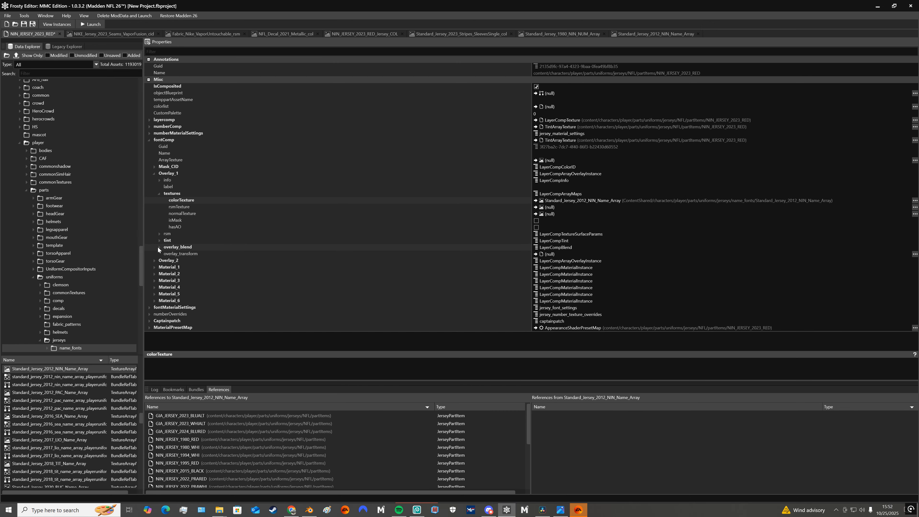
Examine the tint colors of fontComp's Overlay_1, and collapse both Overlay_1 and fontComp
click(160, 241)
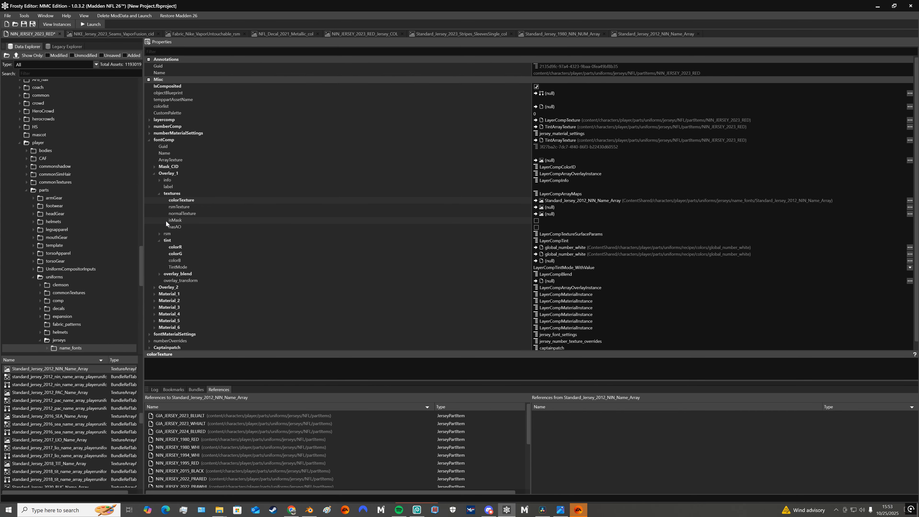
click(154, 174)
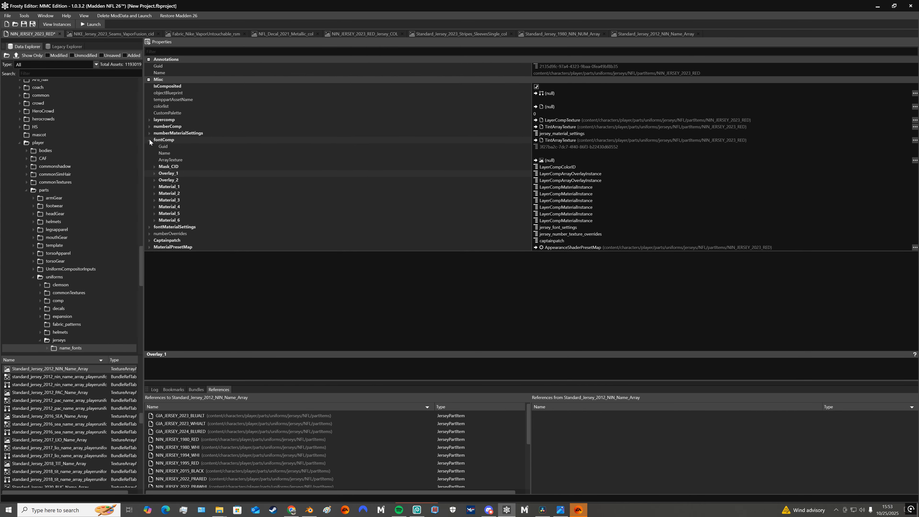
click(149, 139)
Examine nameplateRSM and NameplateIndirectTextureMap under fontMaterialSettings, and collapse fontMaterialSettings
click(150, 147)
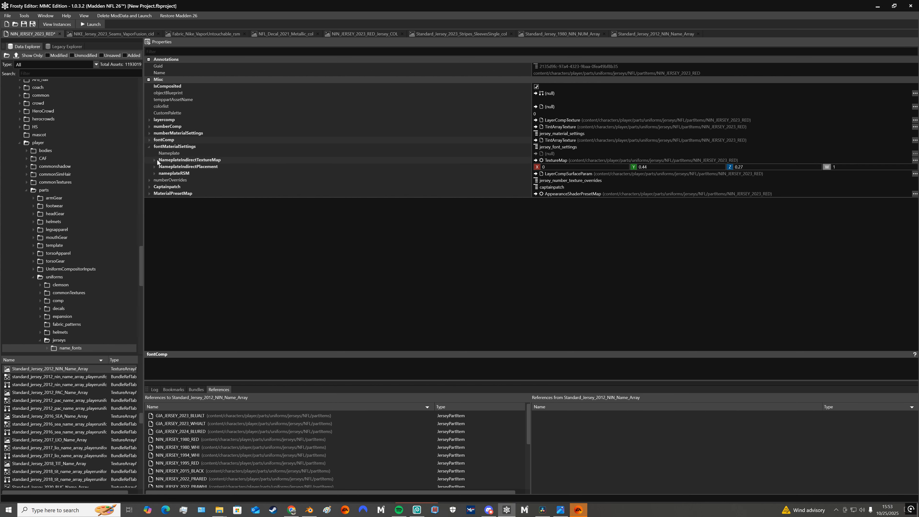
click(154, 173)
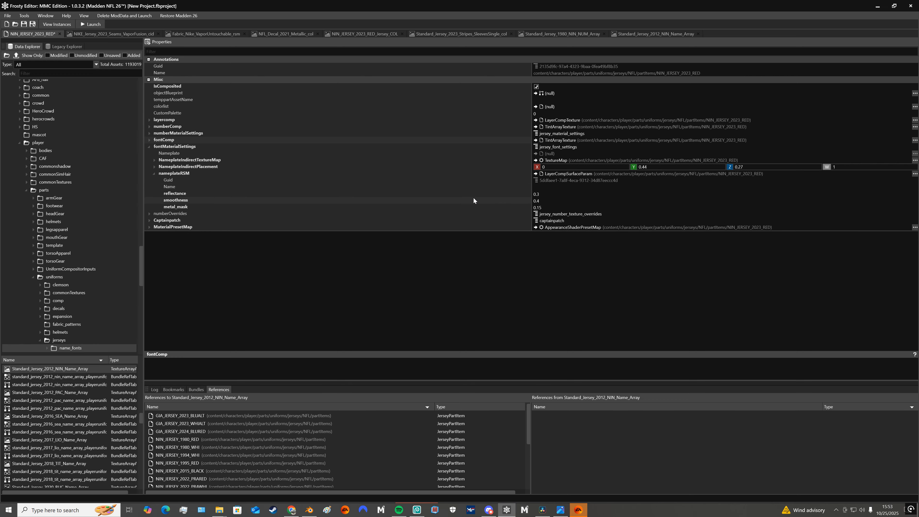
click(155, 160)
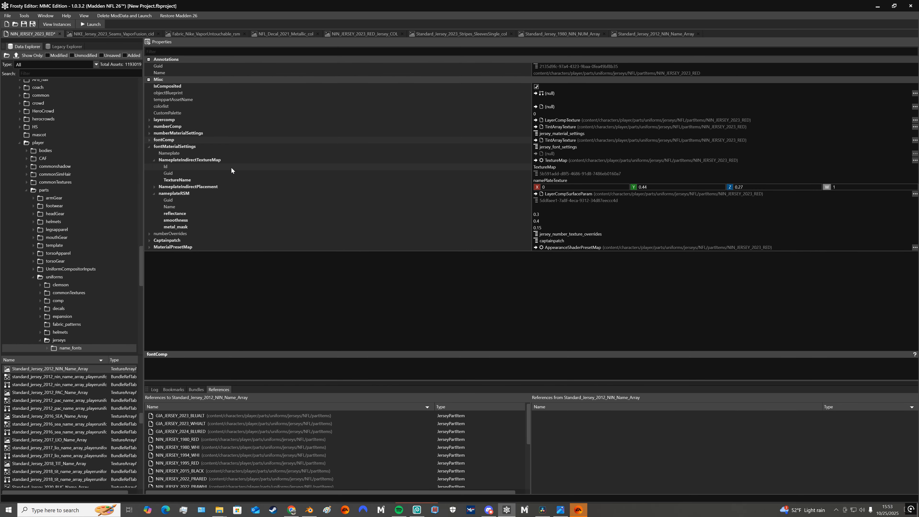
click(148, 146)
Examine the numberOverrides, Captainpatch and MaterialPresetMap properties one after another, collapsing each of them again
click(148, 153)
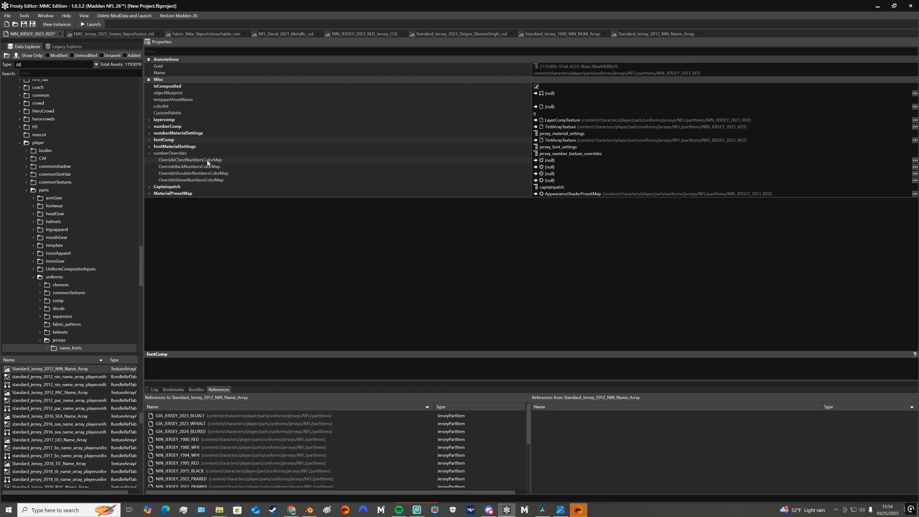
click(148, 154)
click(148, 160)
click(149, 161)
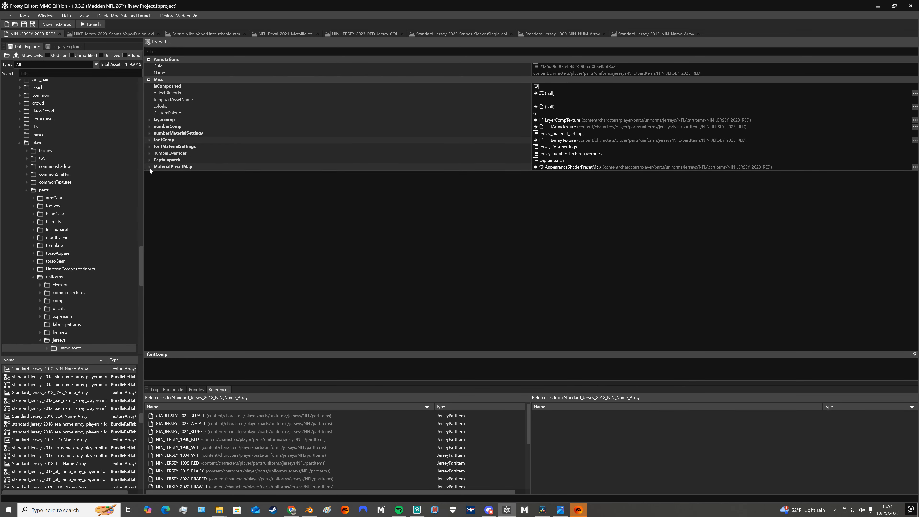
click(149, 167)
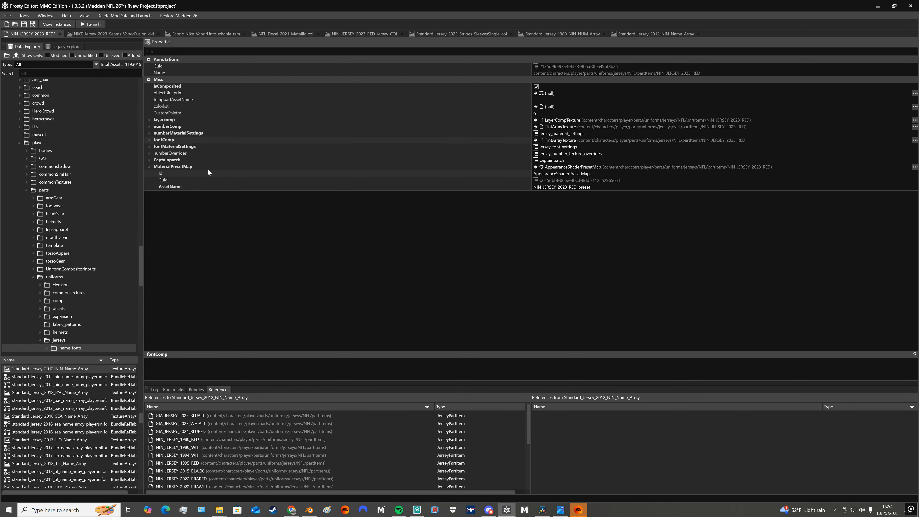
click(149, 166)
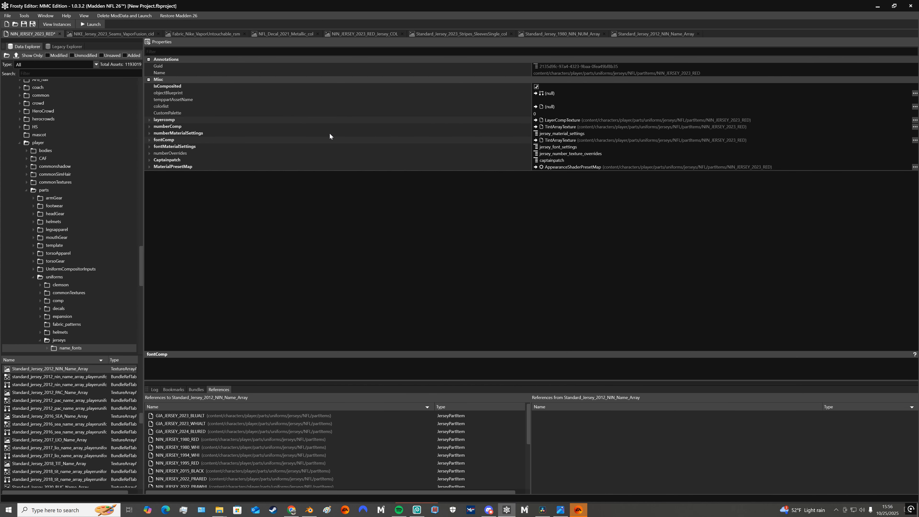
key(alt+z)
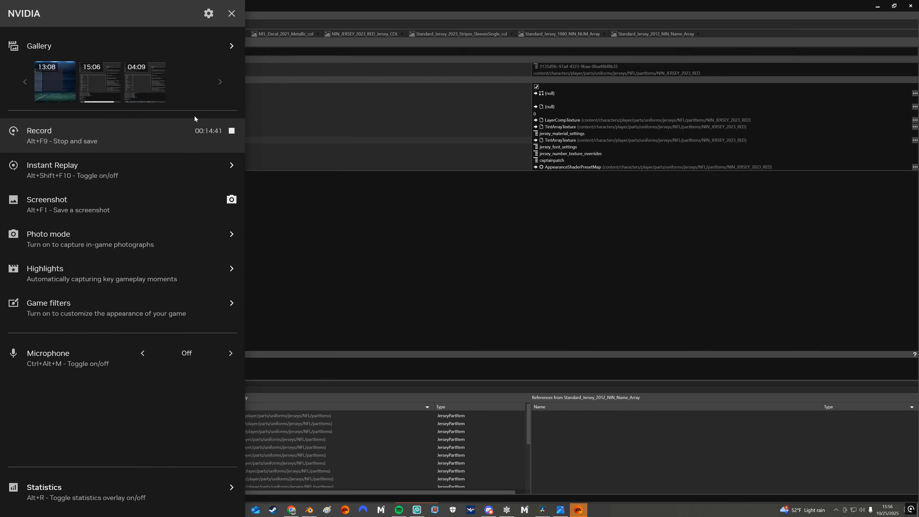
click(231, 131)
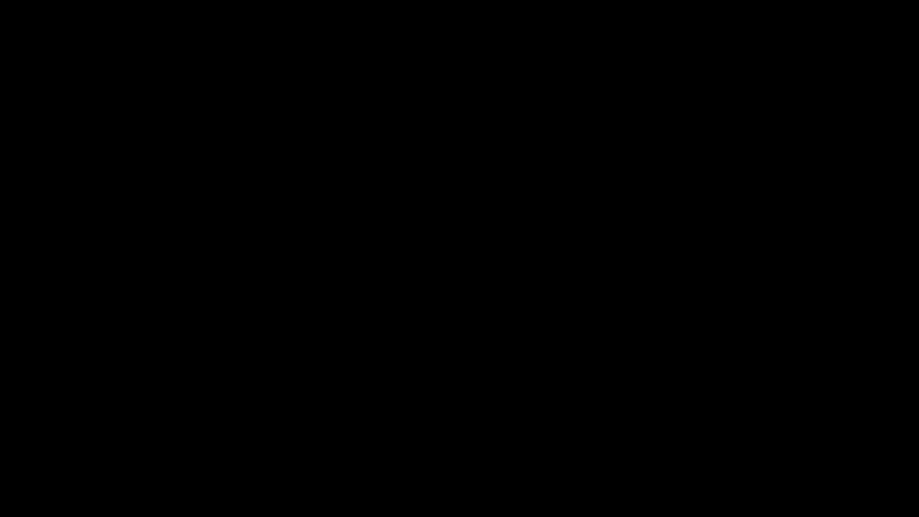